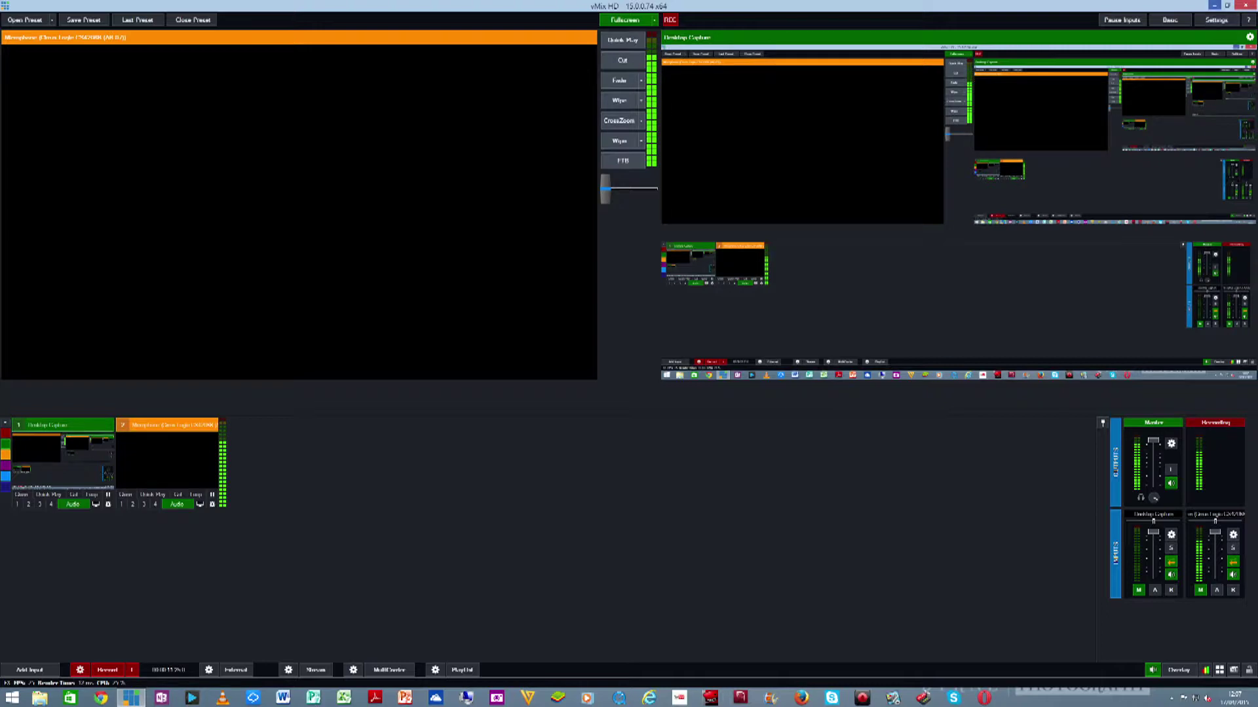
# Step: Minimise the vMix window, switch to Chrome and open the website vmix.com.au
pyautogui.click(1213, 5)
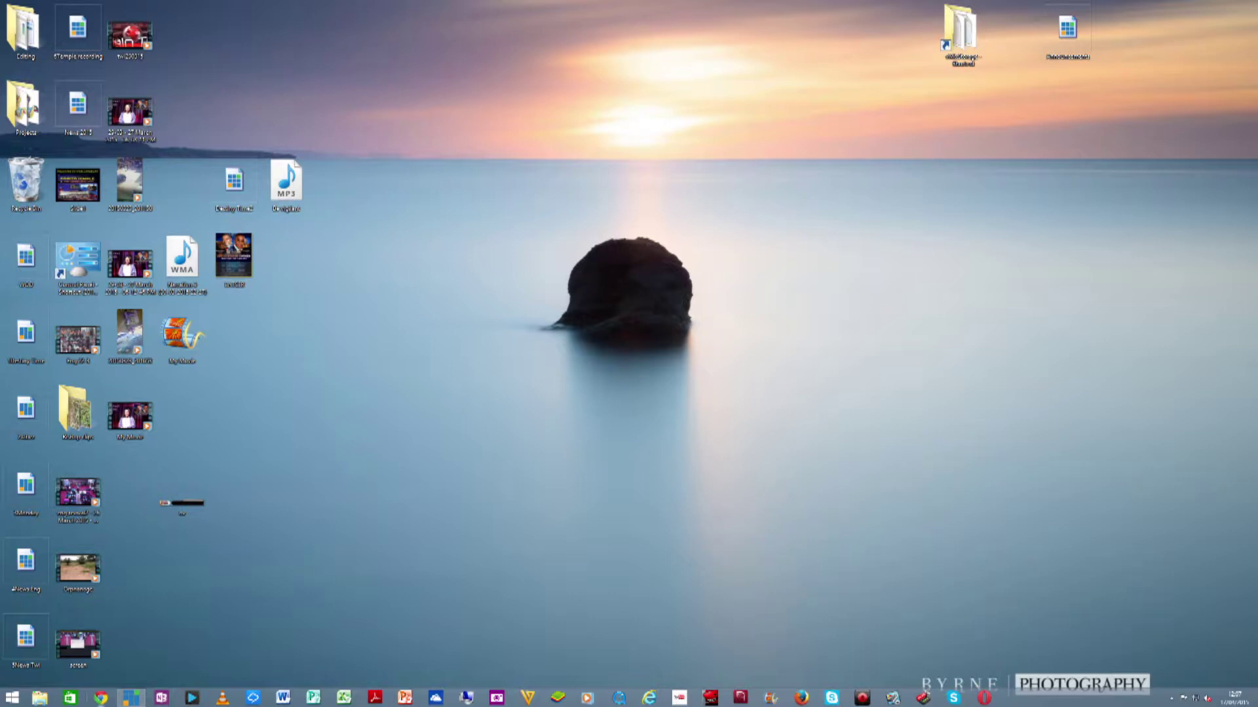
pyautogui.moveTo(131, 699)
pyautogui.click(101, 699)
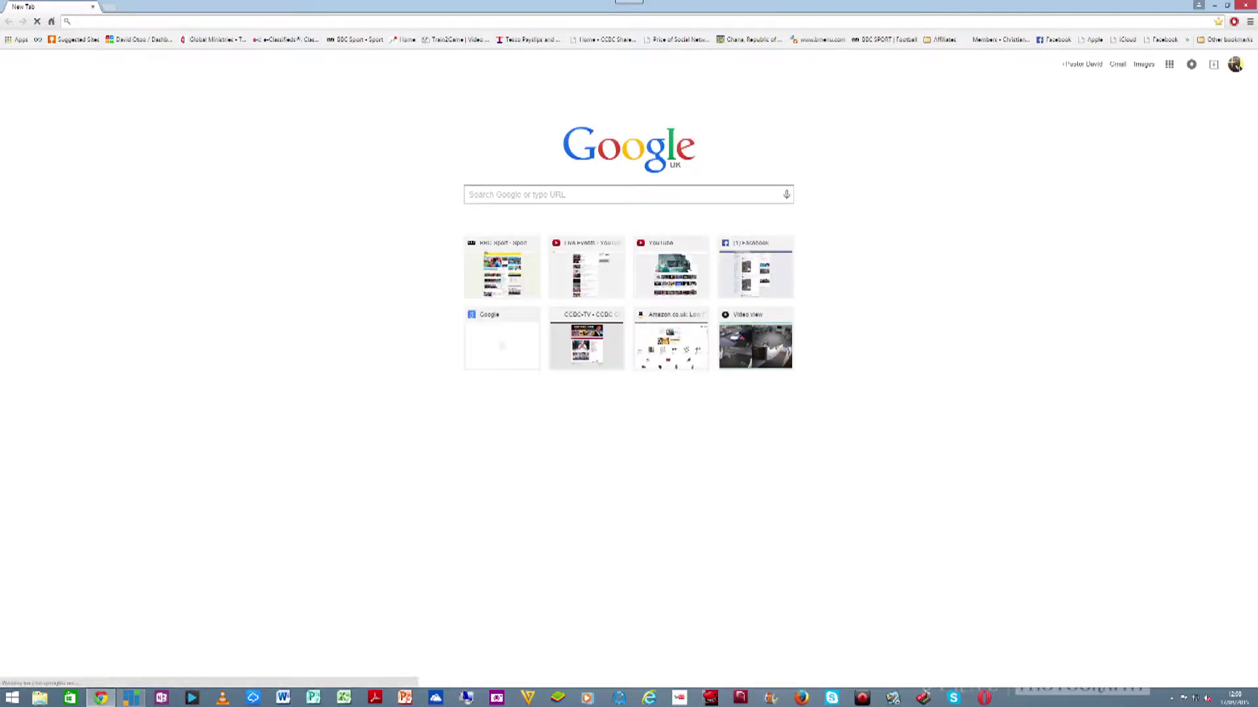
pyautogui.write('vmix')
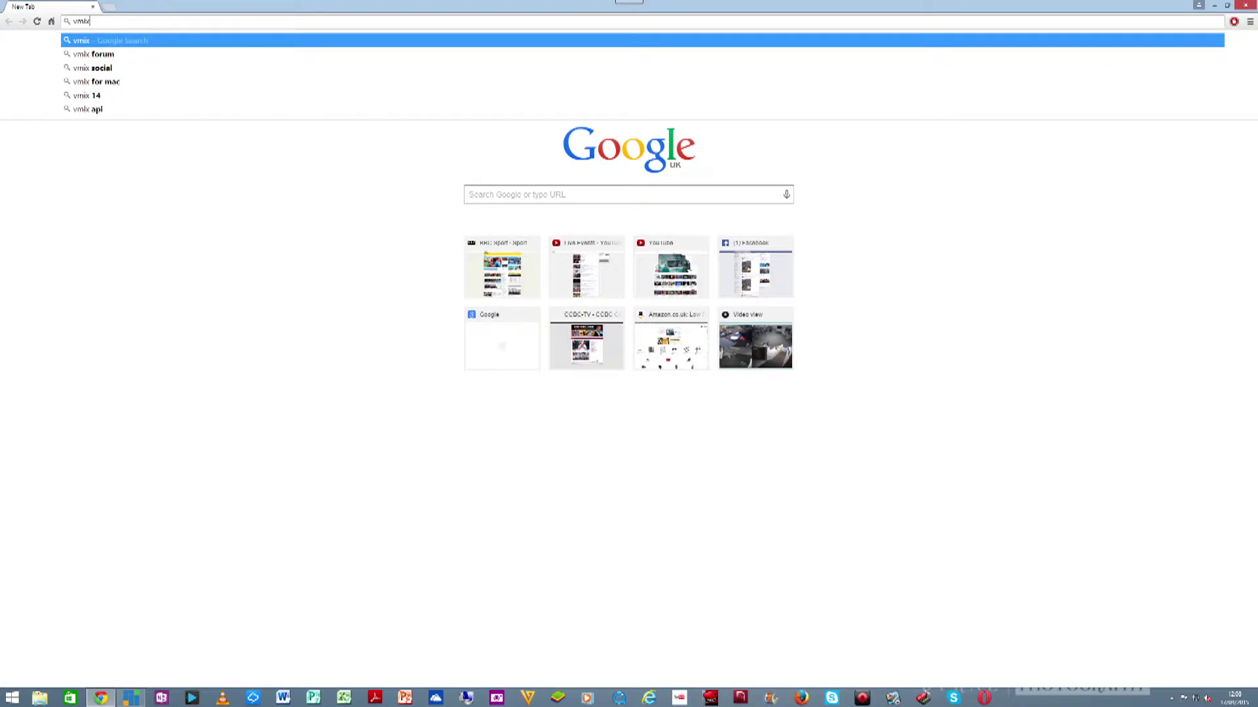
pyautogui.write(',')
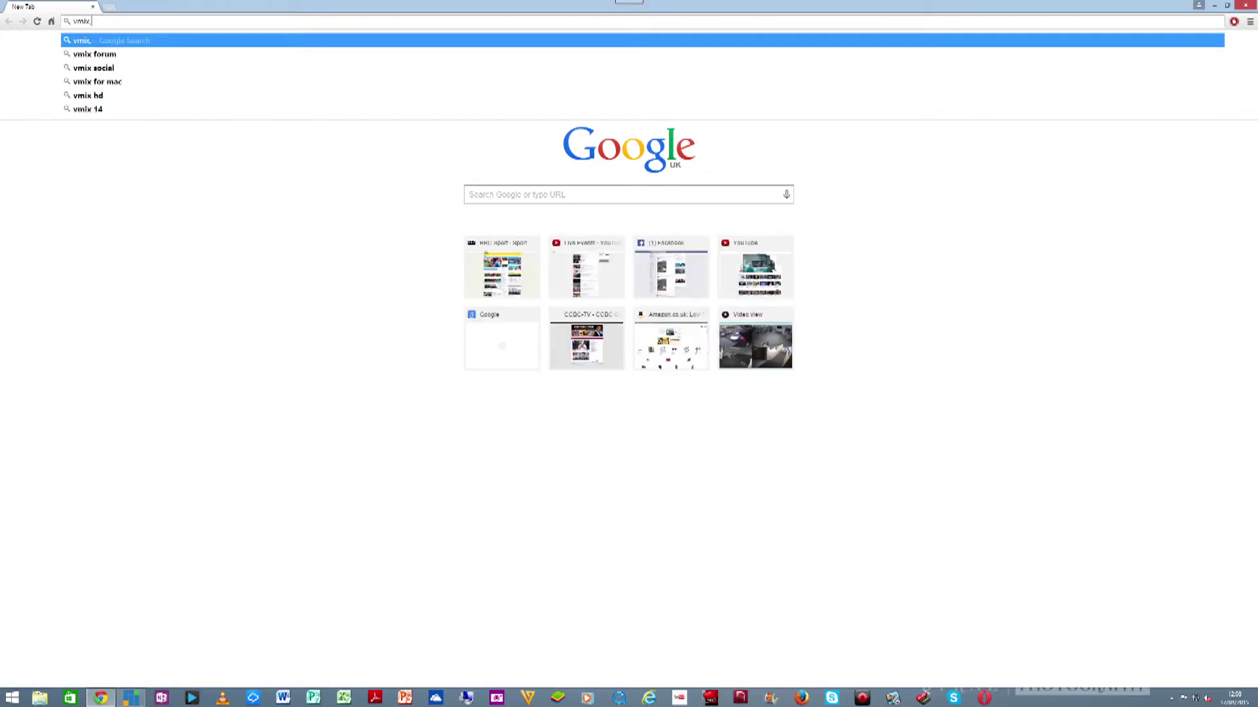
pyautogui.press('BackSpace')
pyautogui.write('.c')
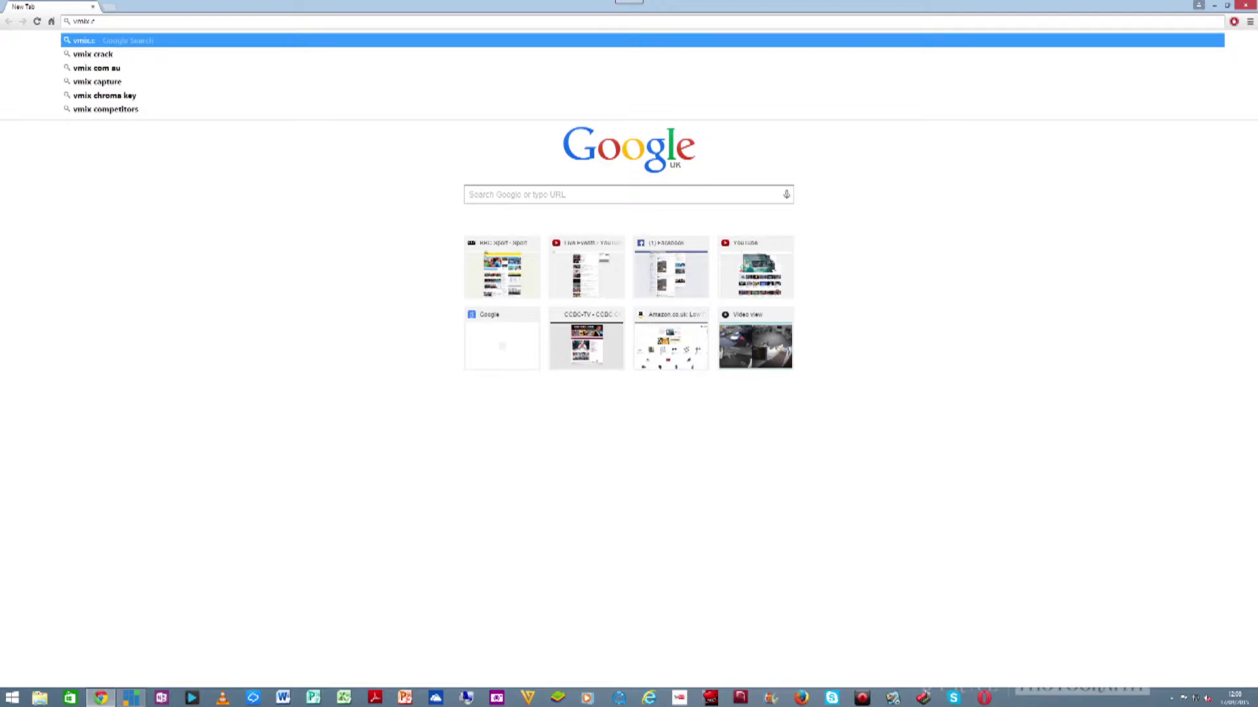
pyautogui.write('om')
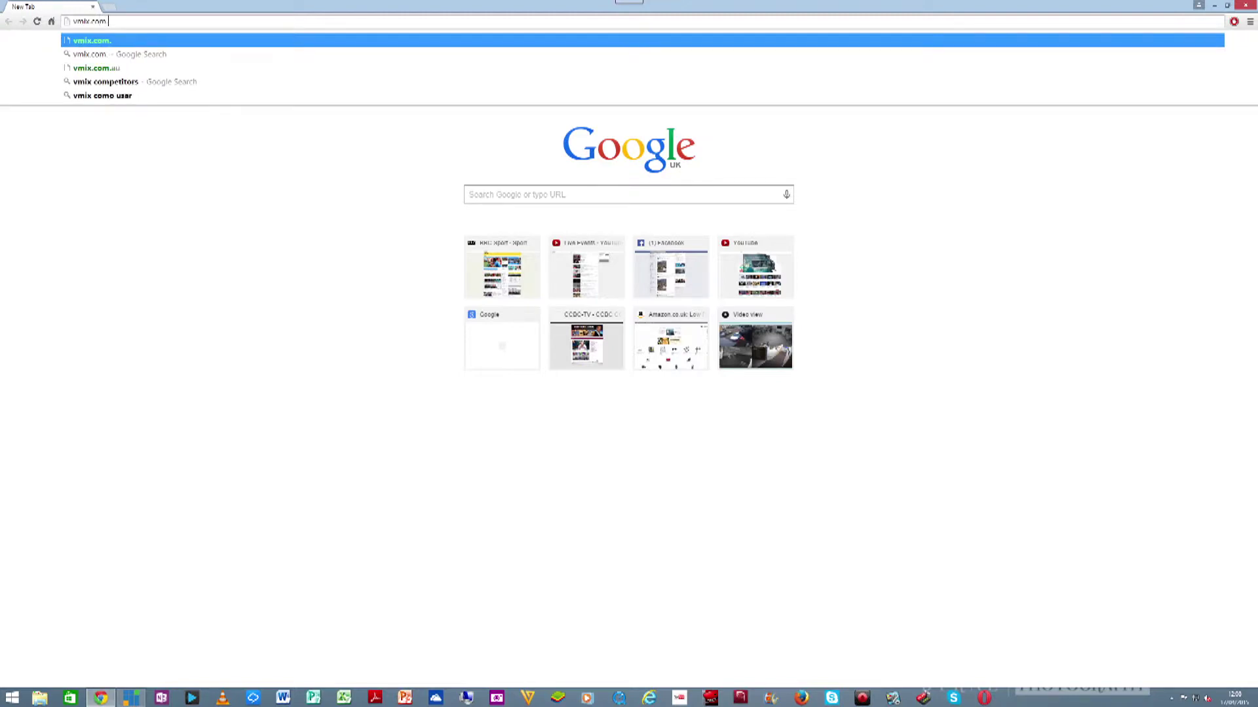
pyautogui.write('.au')
pyautogui.press('Return')
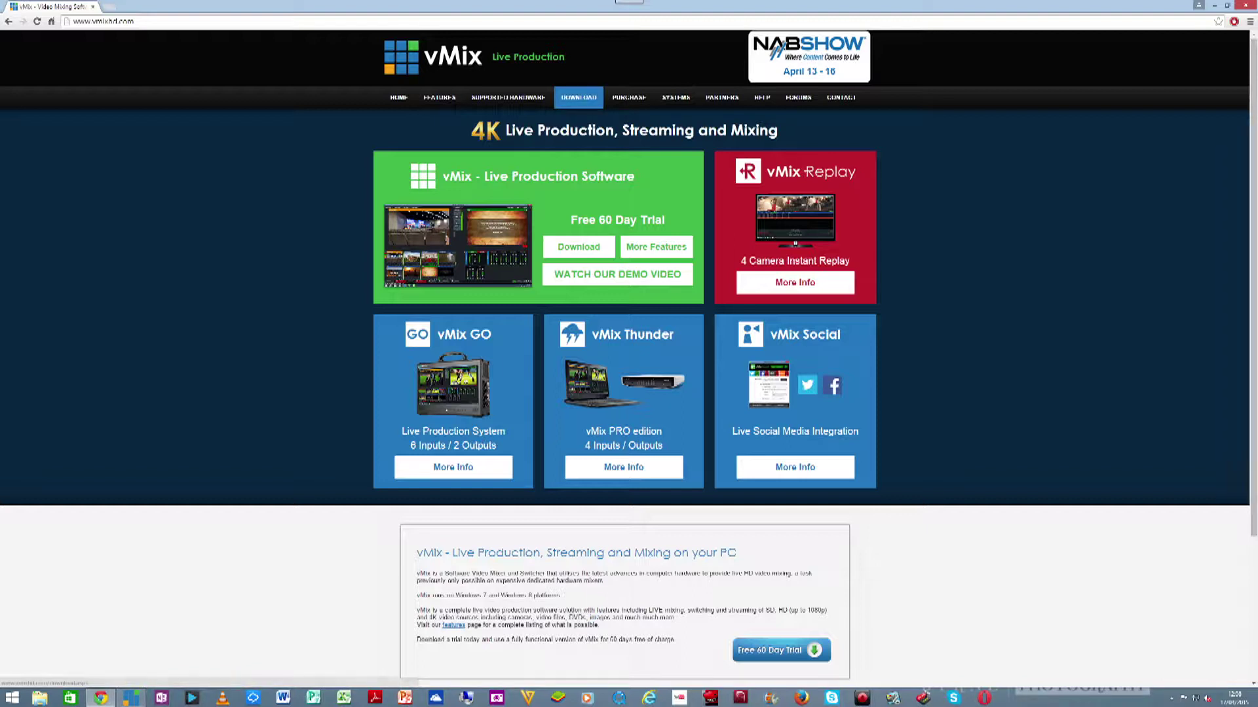
# Step: Open the site's Download page and point out the notice about the Free 60 Day Trial
pyautogui.click(579, 98)
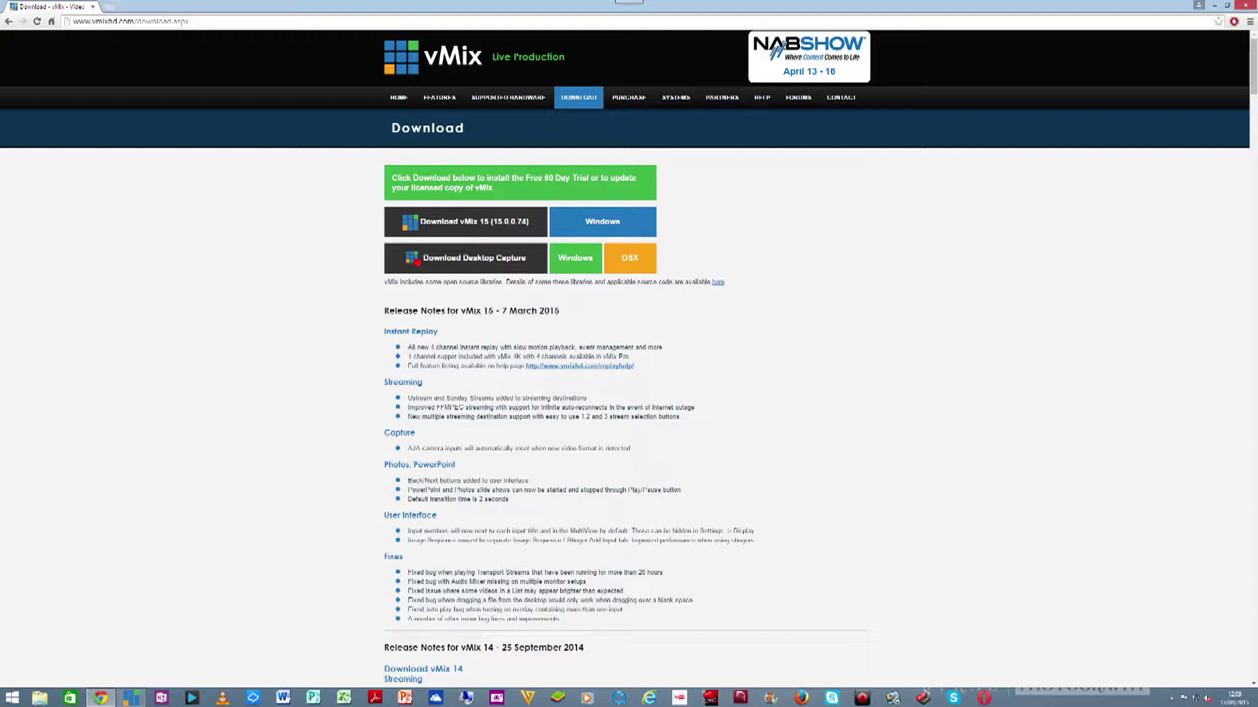
pyautogui.moveTo(526, 177); pyautogui.dragTo(589, 179)
pyautogui.click(781, 45)
# Step: Open the Features page and read through the feature descriptions, from inputs and transitions to the touch screen web interface
pyautogui.click(440, 98)
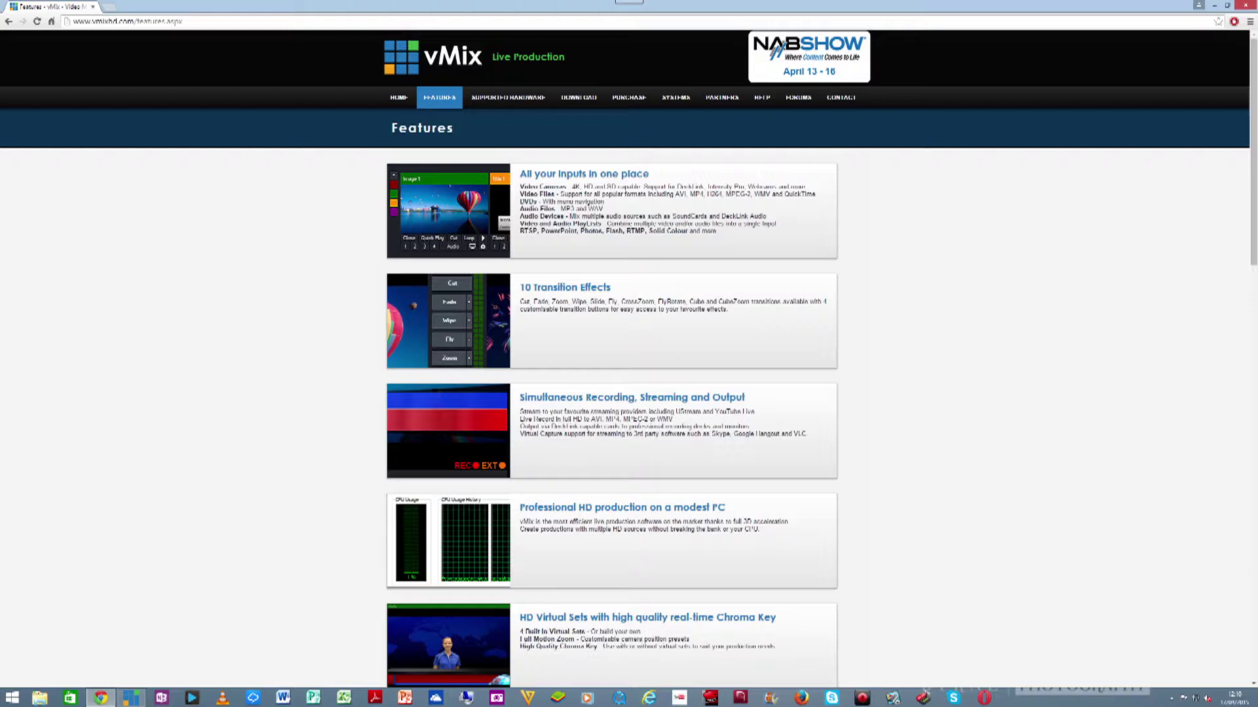
pyautogui.scroll(-2, 783, 44)
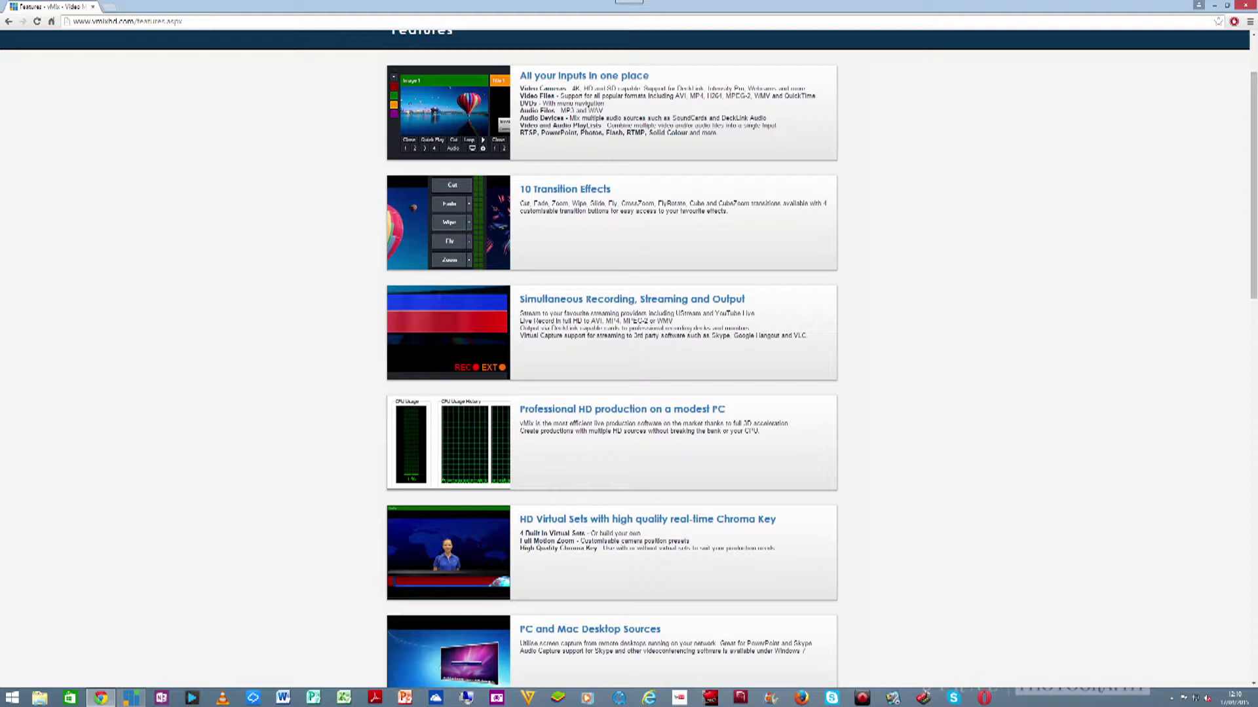
pyautogui.scroll(-5, 613, 360)
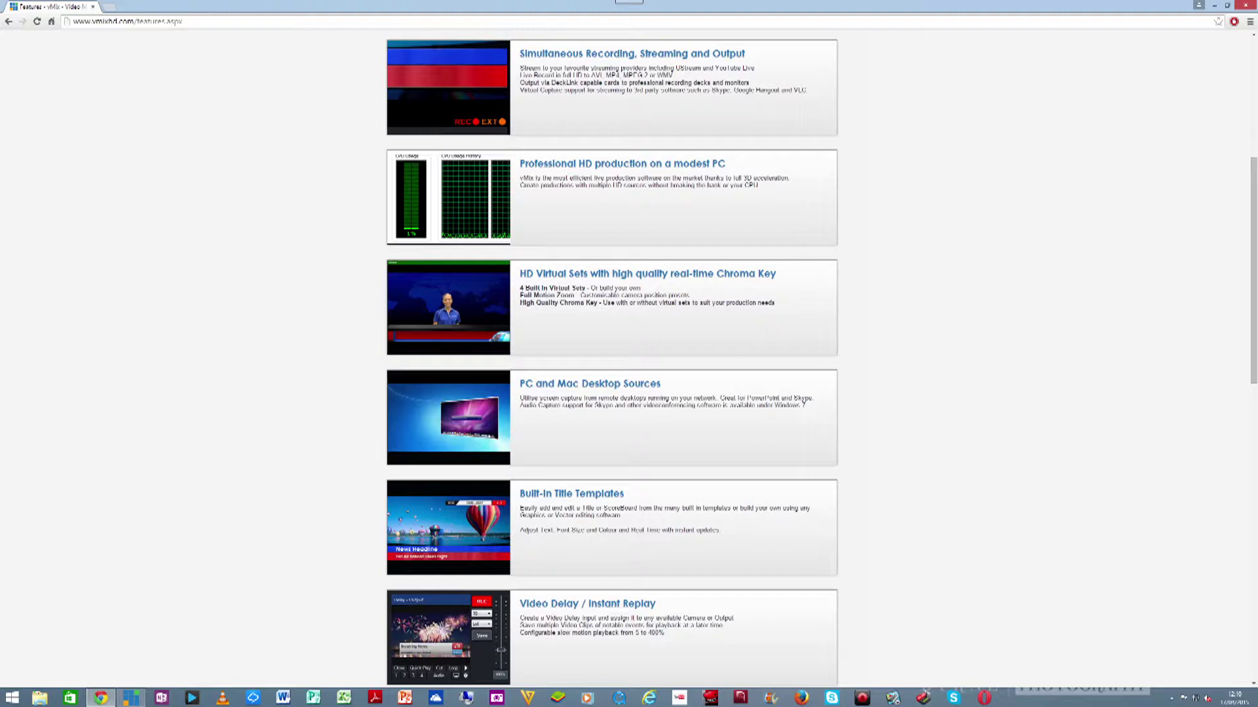
pyautogui.scroll(-1, 613, 361)
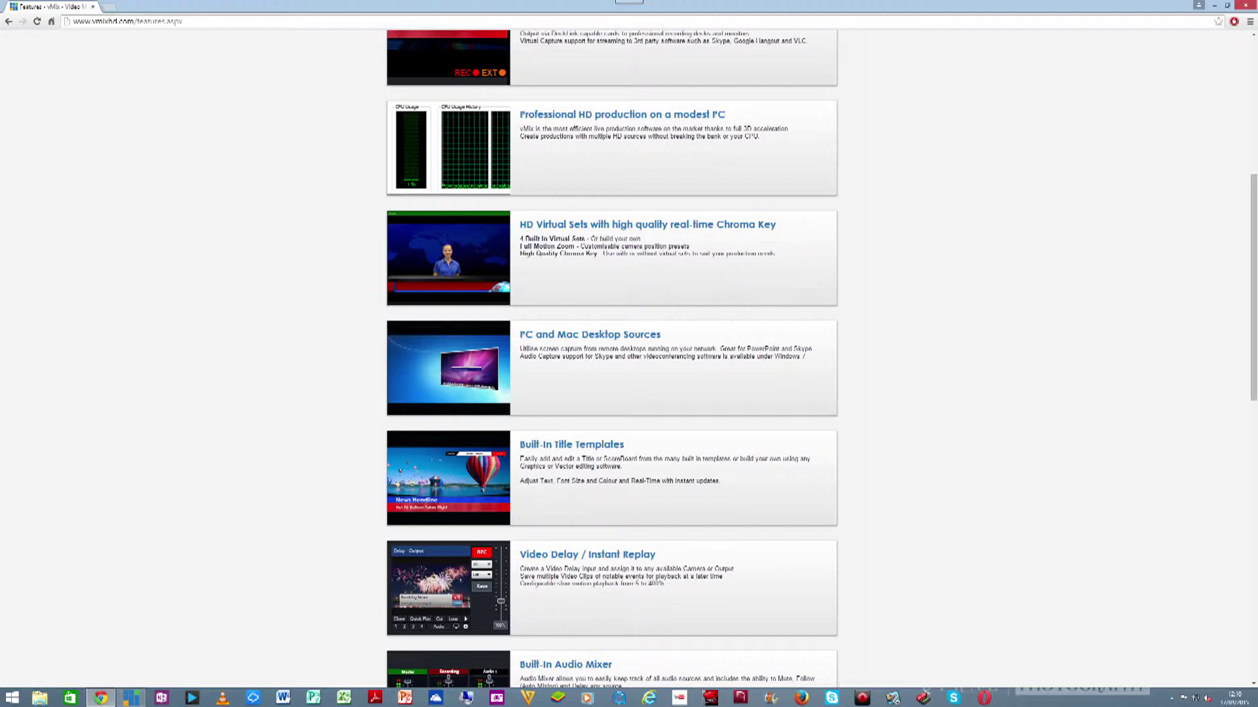
pyautogui.scroll(-2, 612, 359)
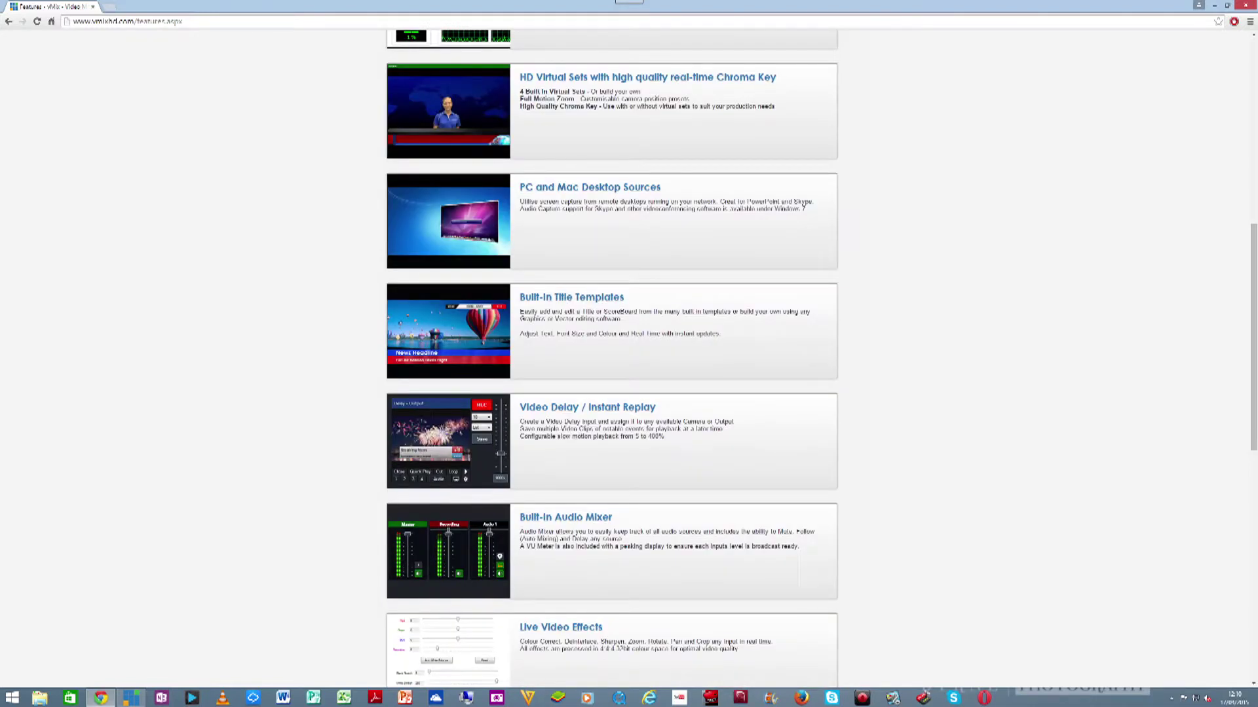
pyautogui.scroll(-5, 613, 359)
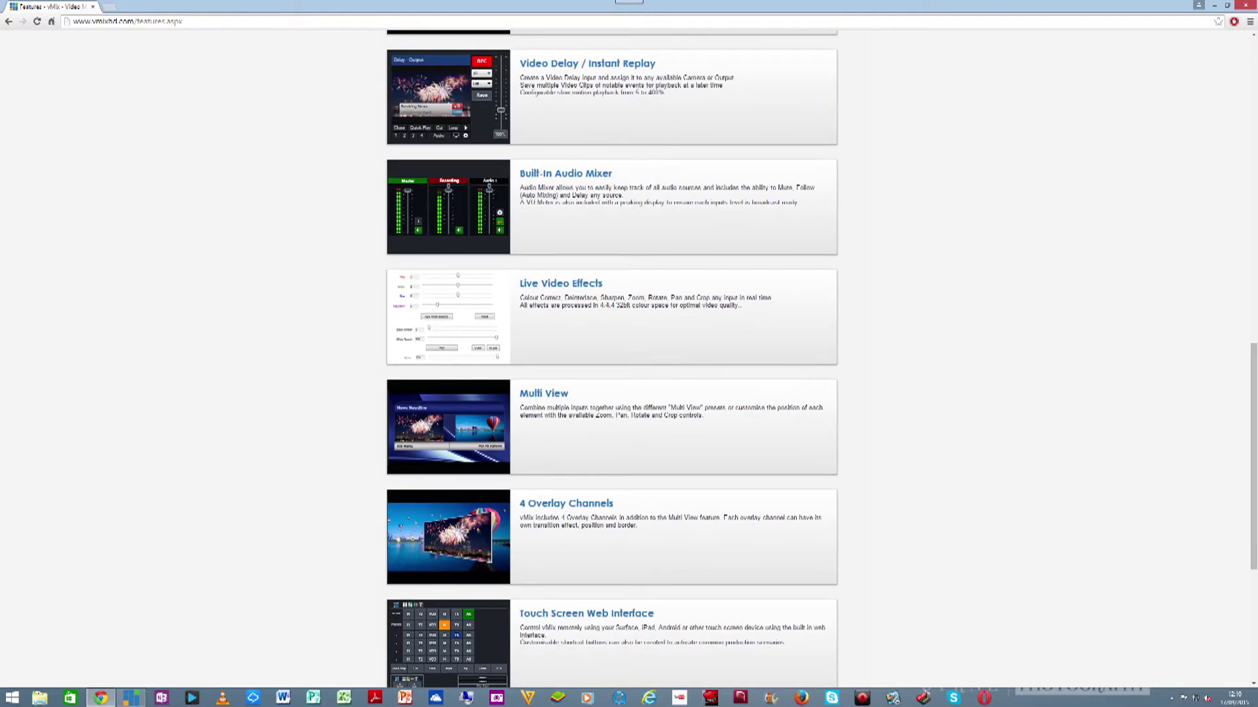
pyautogui.scroll(-4, 611, 359)
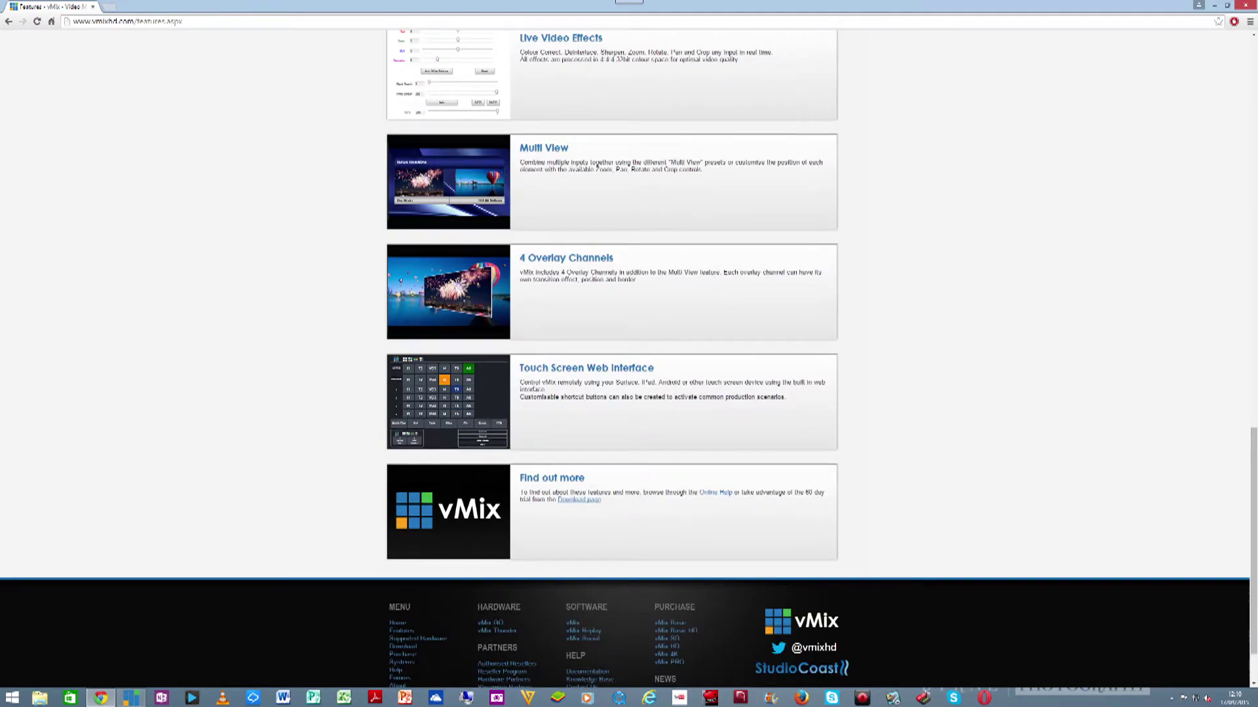
pyautogui.scroll(-1, 612, 359)
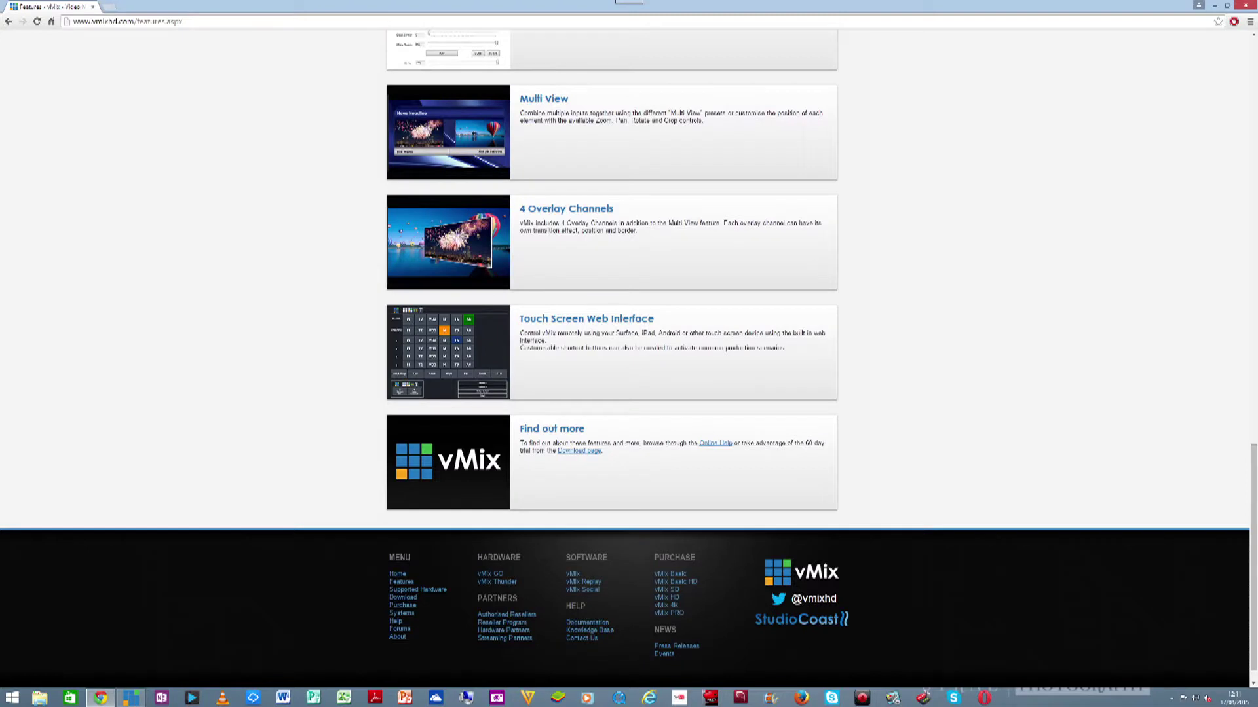
pyautogui.scroll(14, 629, 360)
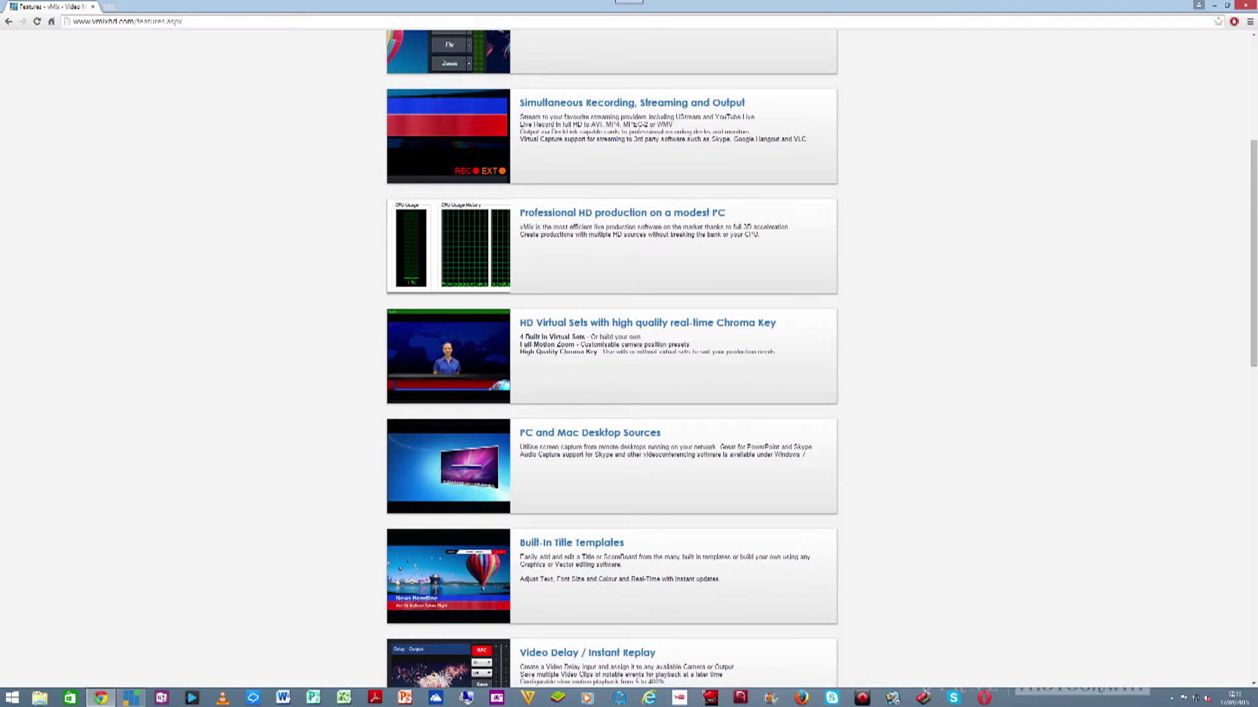
pyautogui.scroll(5, 629, 361)
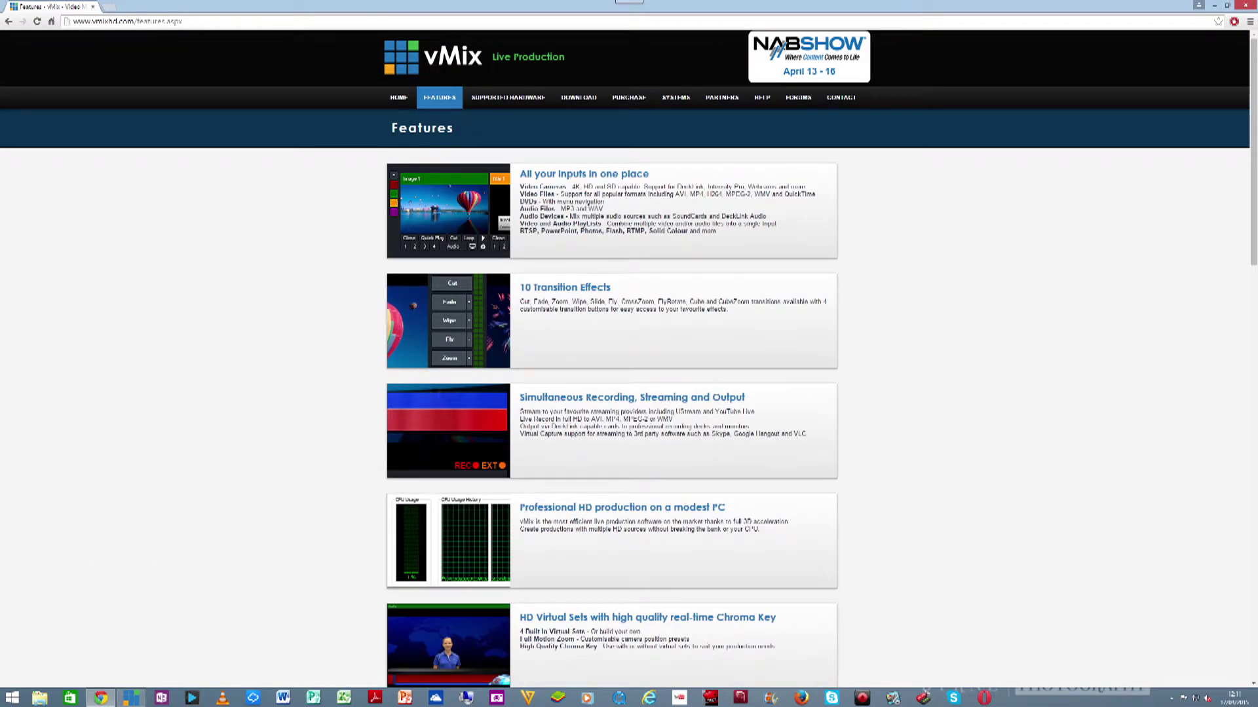
# Step: Open the Purchase page's edition comparison and highlight the maximum resolution of the Basic HD edition
pyautogui.click(630, 97)
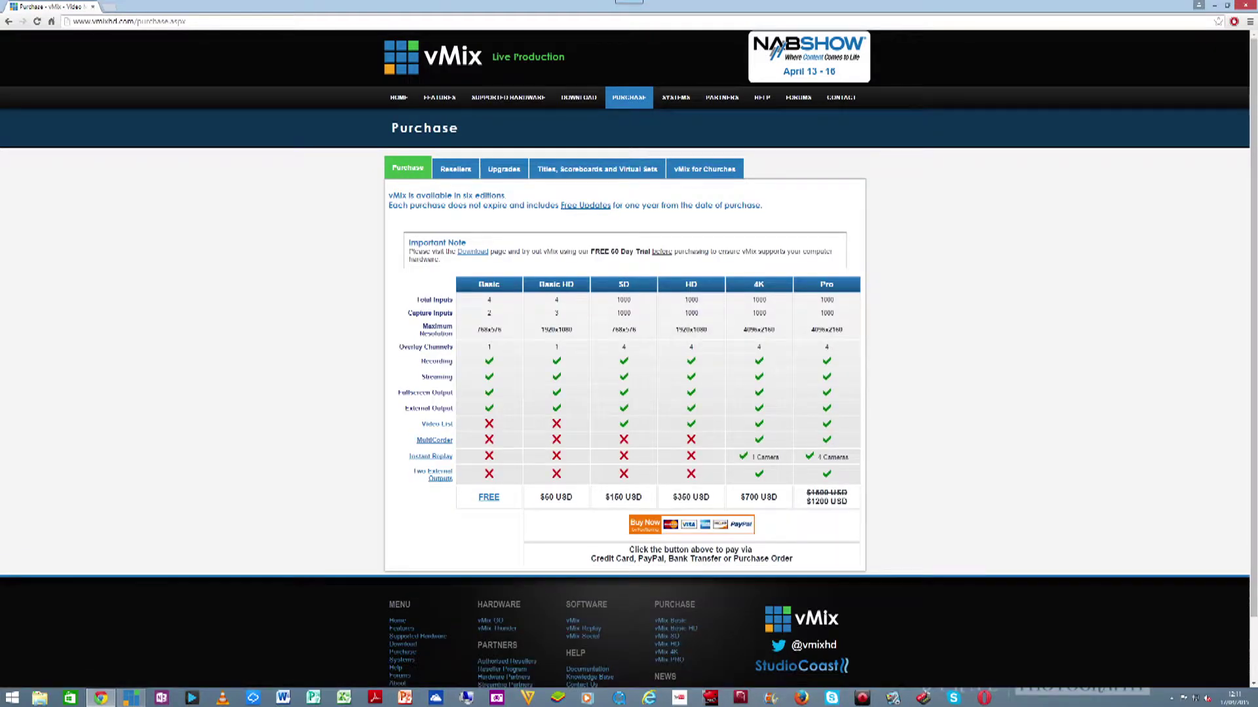
pyautogui.scroll(-1, 629, 360)
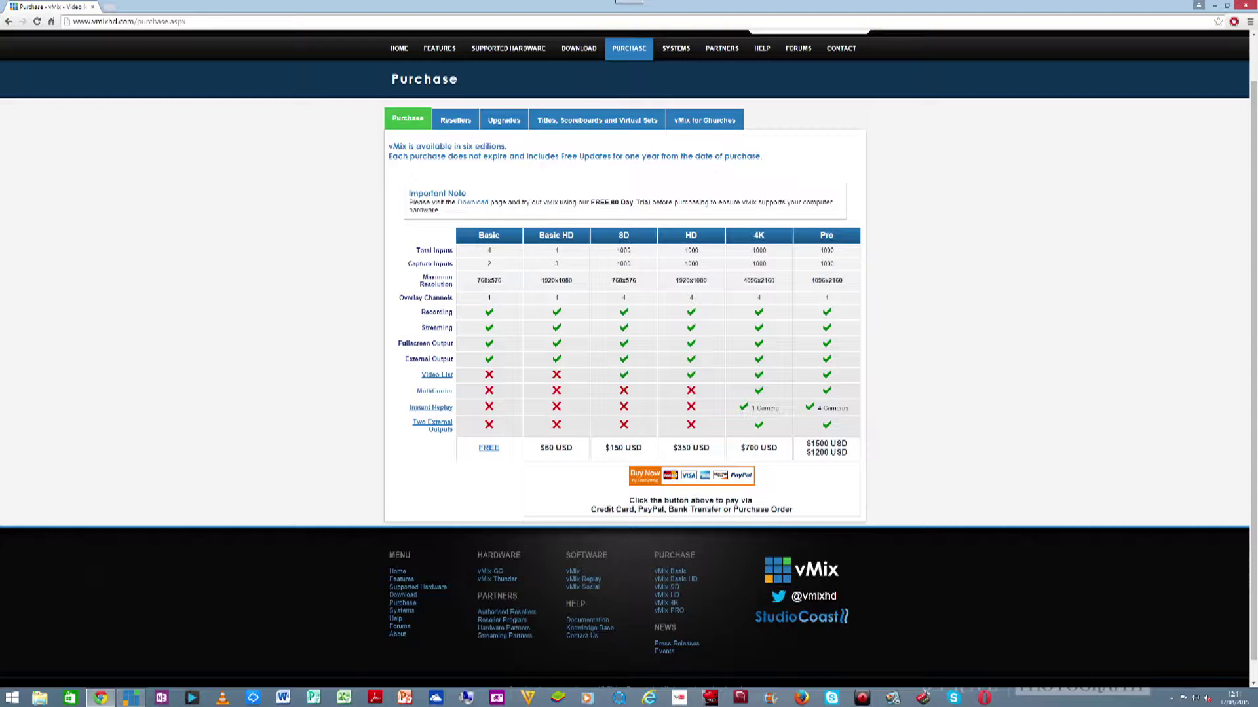
pyautogui.moveTo(540, 280); pyautogui.dragTo(570, 280)
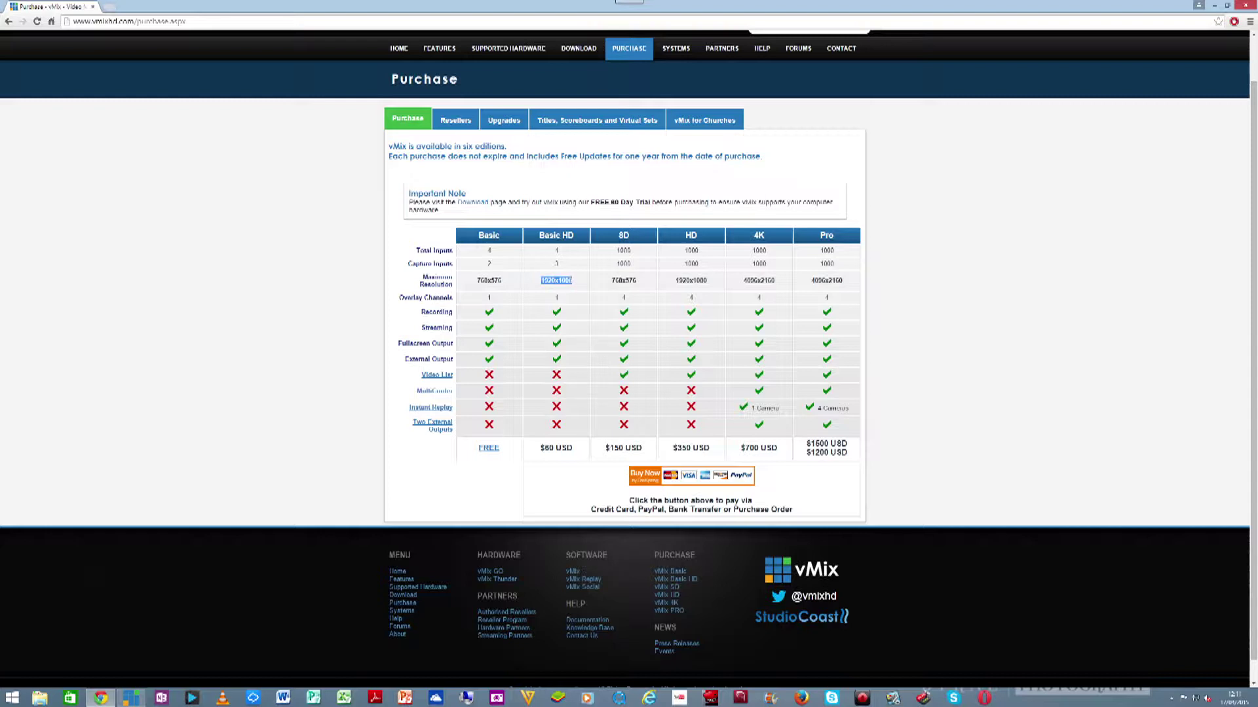
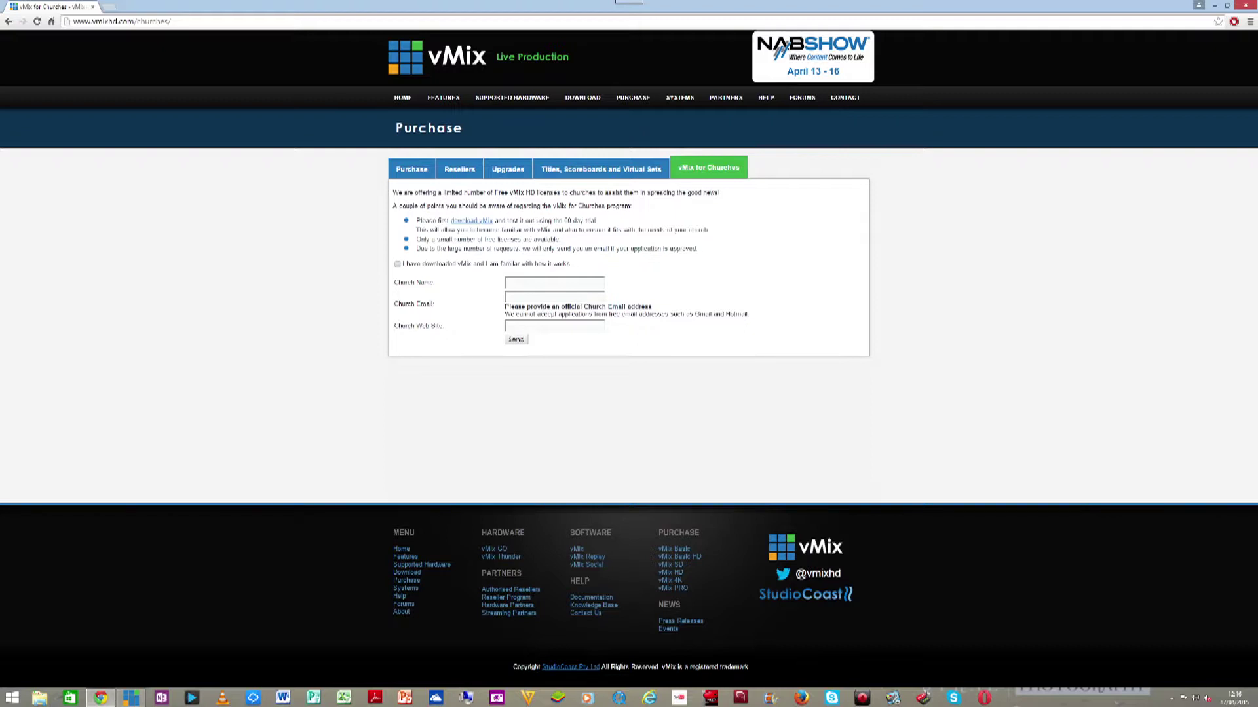
# Step: Go back to the Titles, Scoreboards and Virtual Sets page and examine its virtual sets and title templates
pyautogui.hotkey('alt', 'Left')
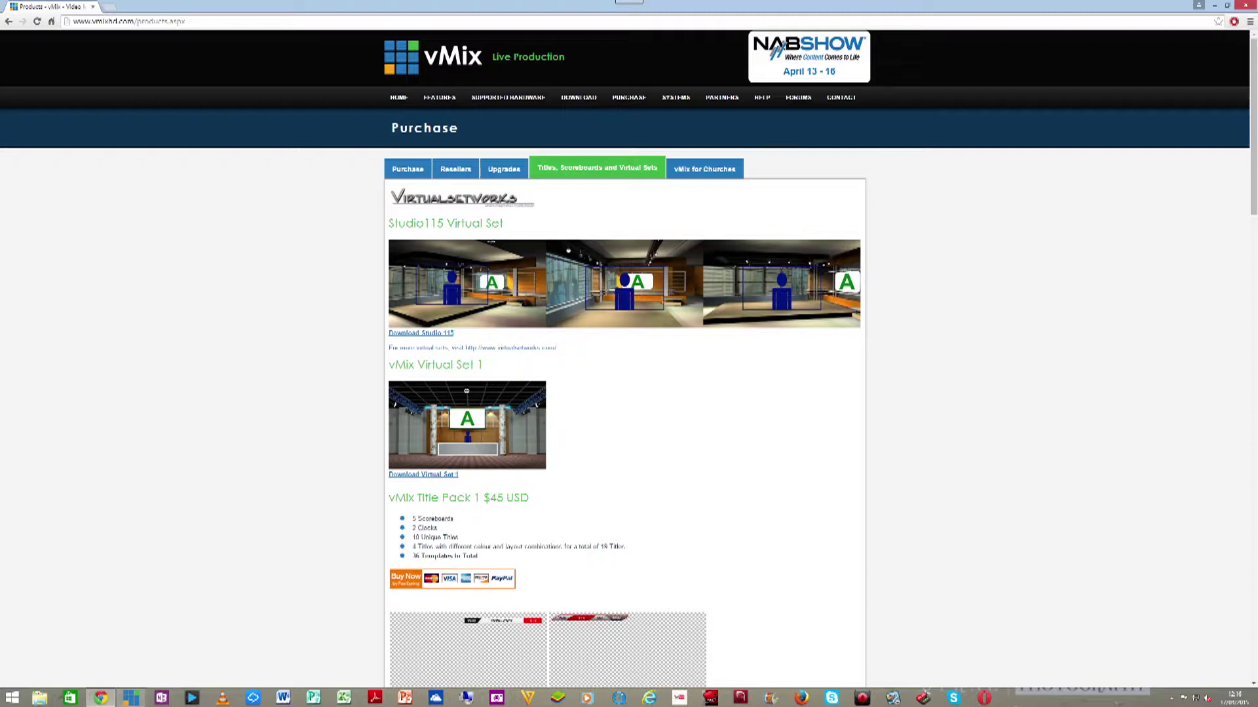
pyautogui.scroll(-3, 629, 358)
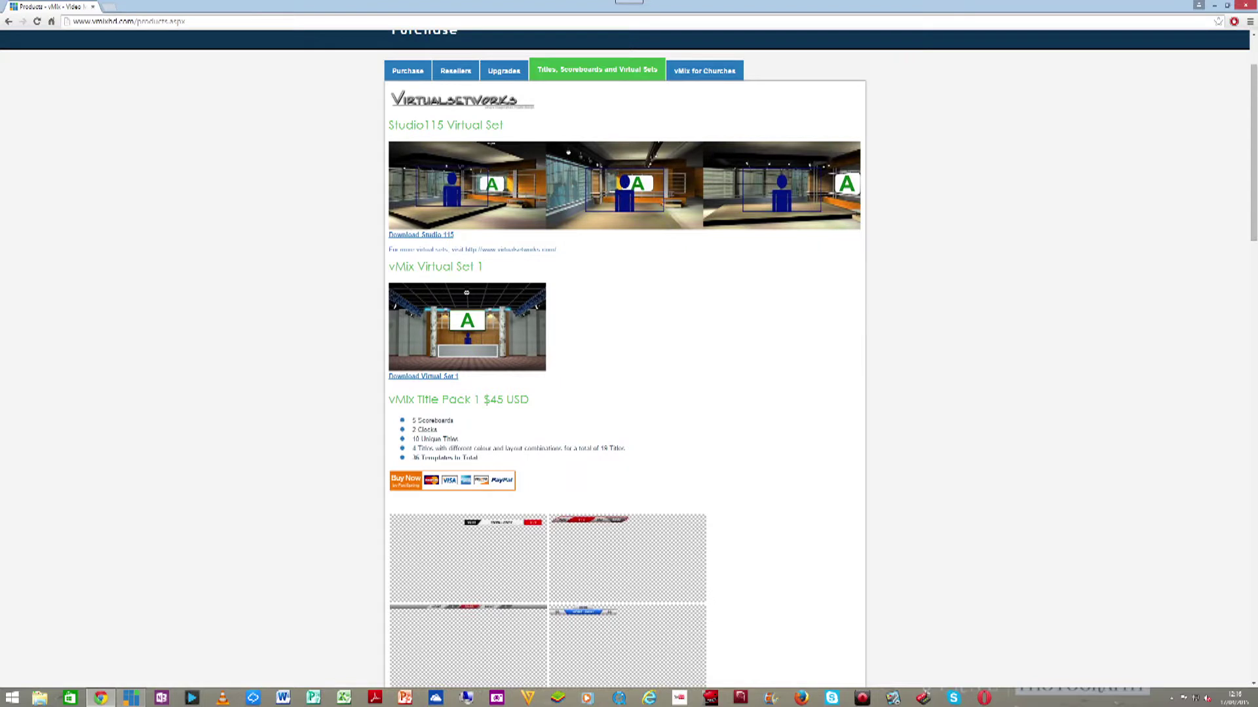
pyautogui.scroll(-10, 629, 357)
pyautogui.scroll(-15, 628, 357)
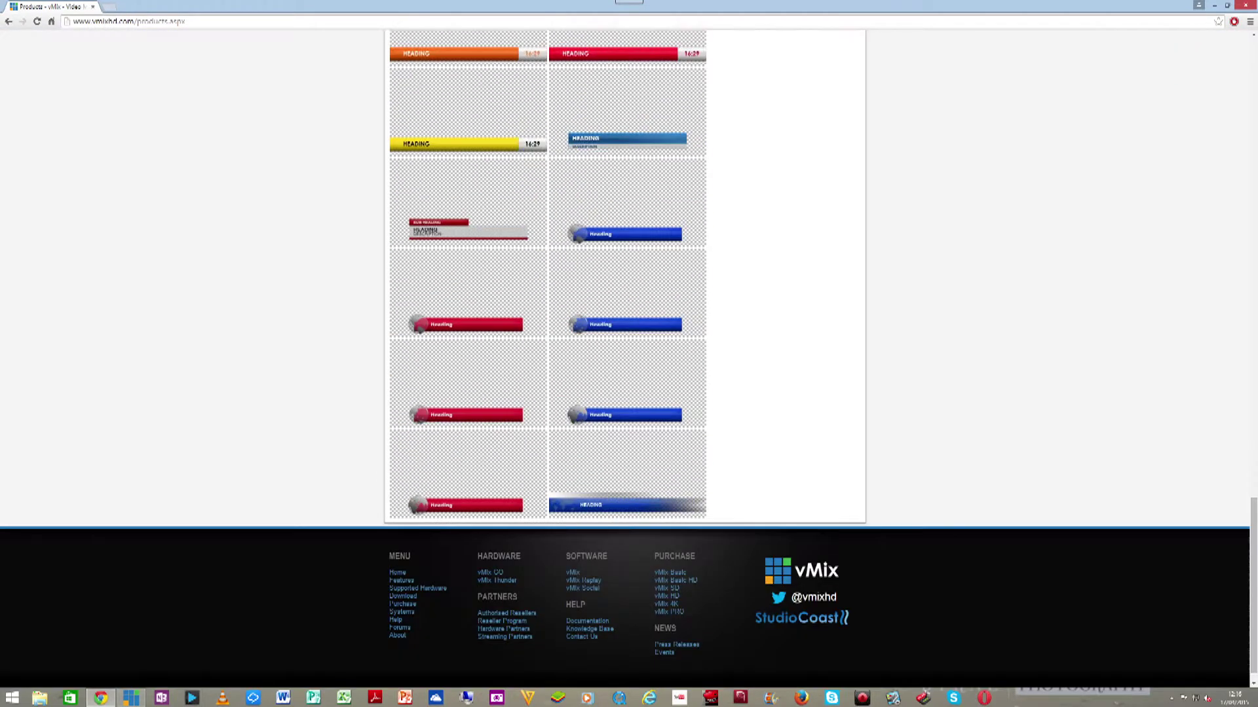
pyautogui.scroll(15, 629, 358)
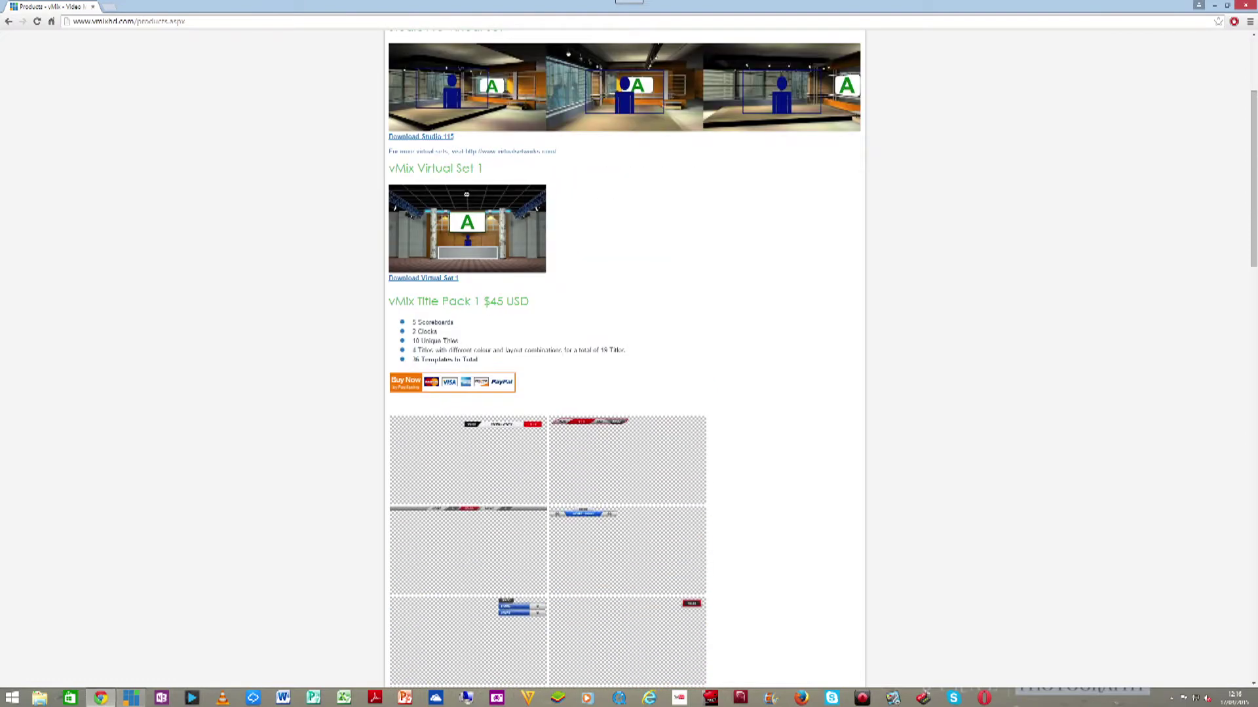
pyautogui.scroll(2, 629, 357)
pyautogui.scroll(1, 629, 357)
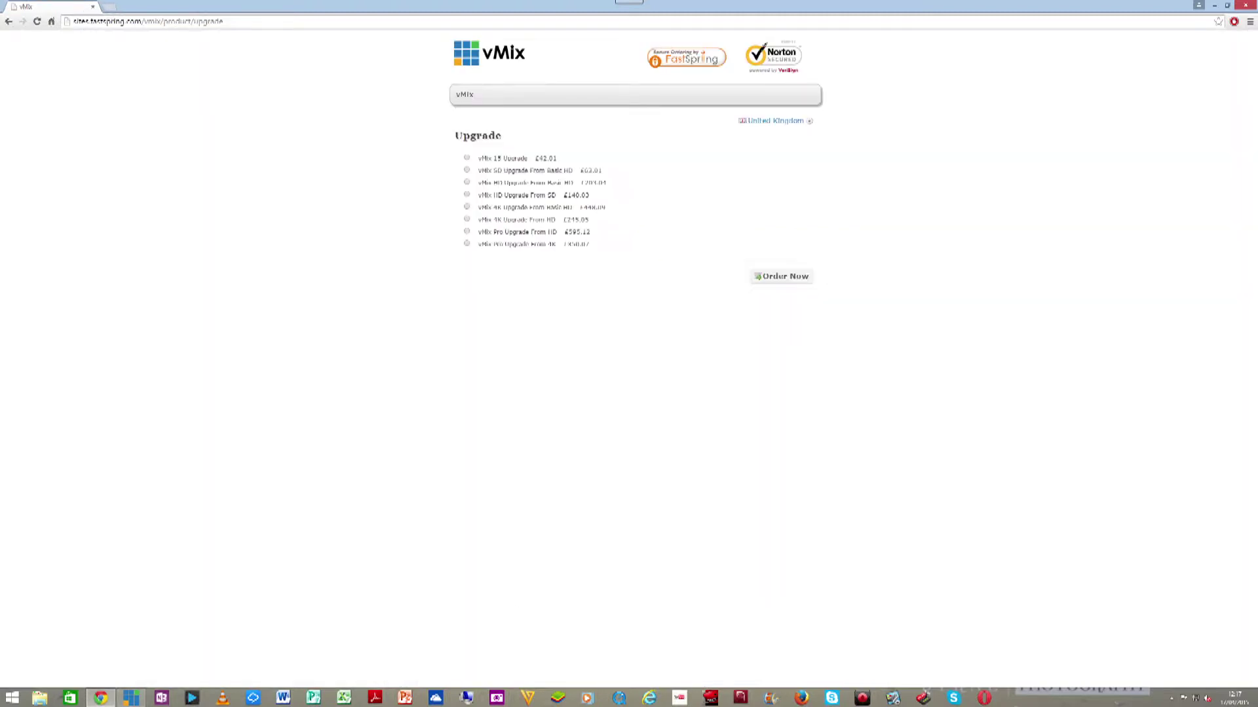
# Step: Leave the upgrade order page and open the vMix for Churches application page
pyautogui.hotkey('alt', 'Left')
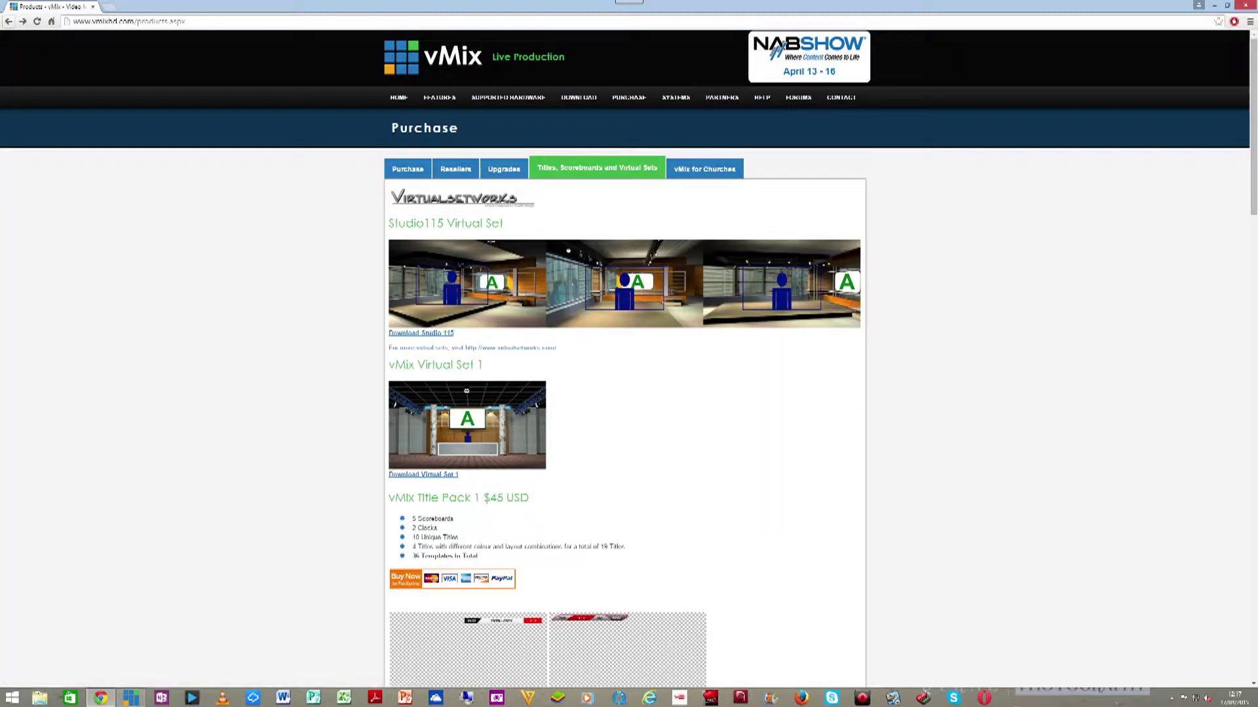
pyautogui.click(704, 169)
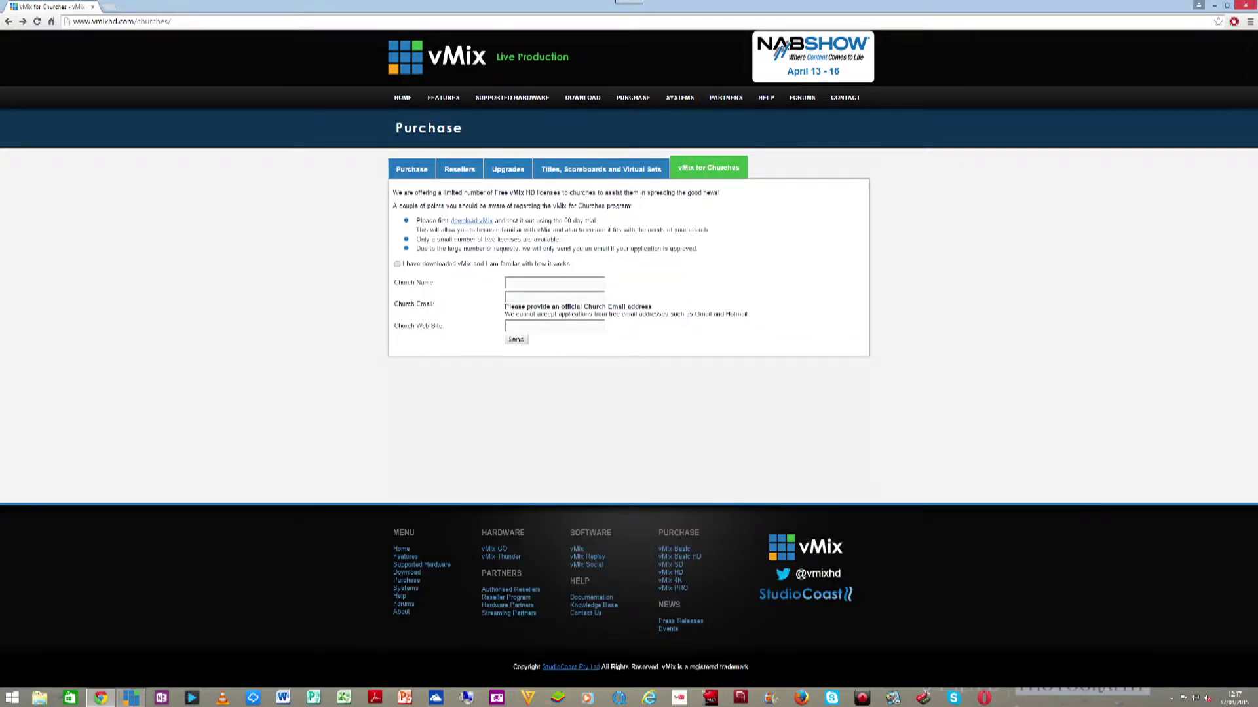
# Step: Leave the website and switch back to the vMix window
pyautogui.moveTo(1252, 6)
pyautogui.press('super+d')
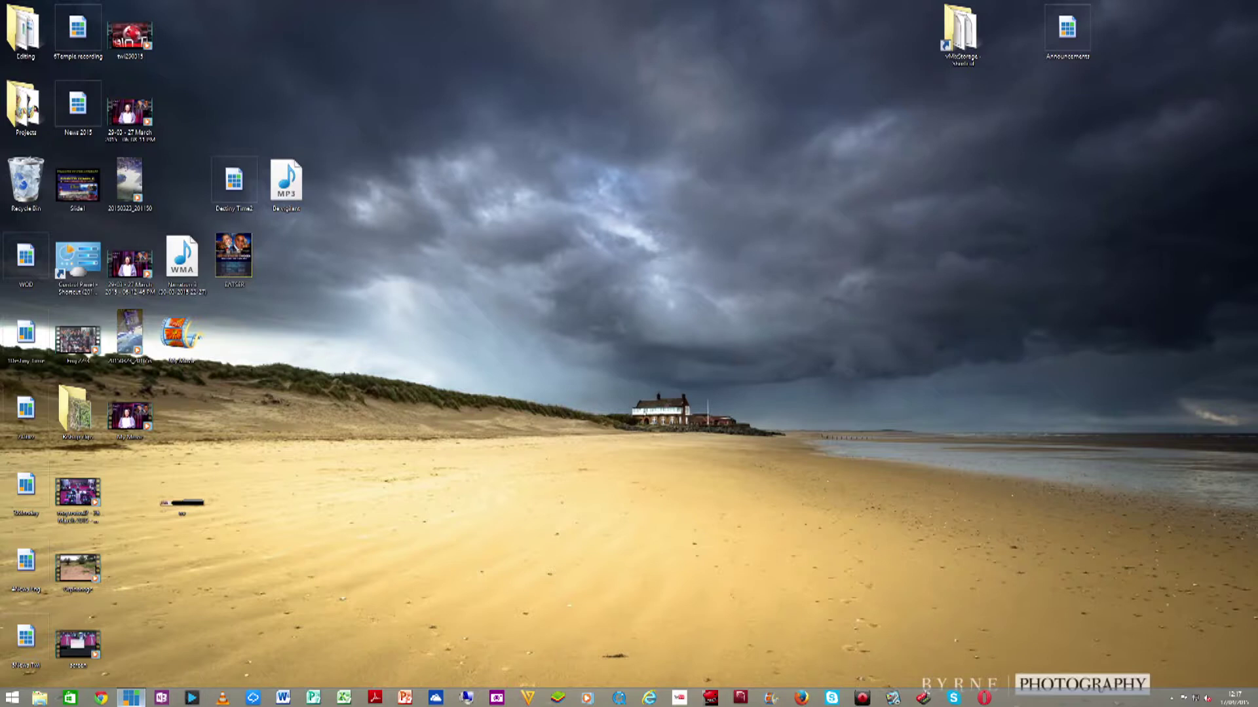
pyautogui.moveTo(131, 698)
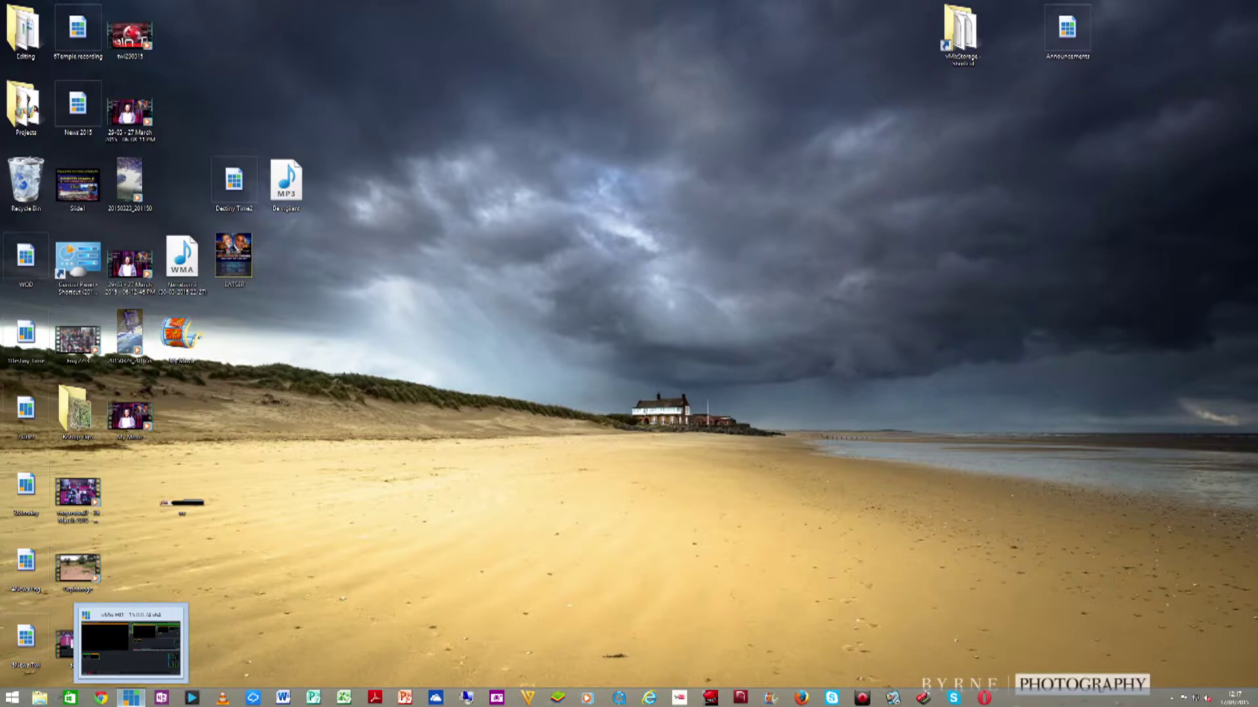
pyautogui.click(131, 698)
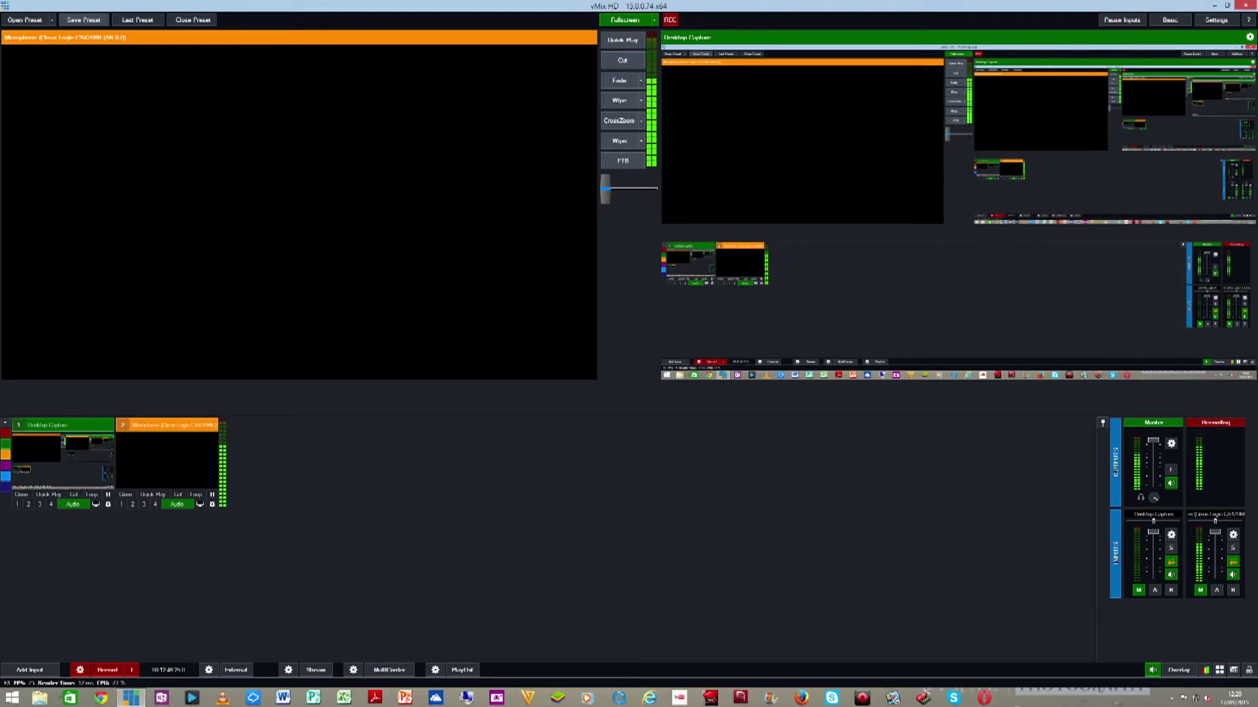
# Step: Show the list of recently used preset files
pyautogui.click(51, 20)
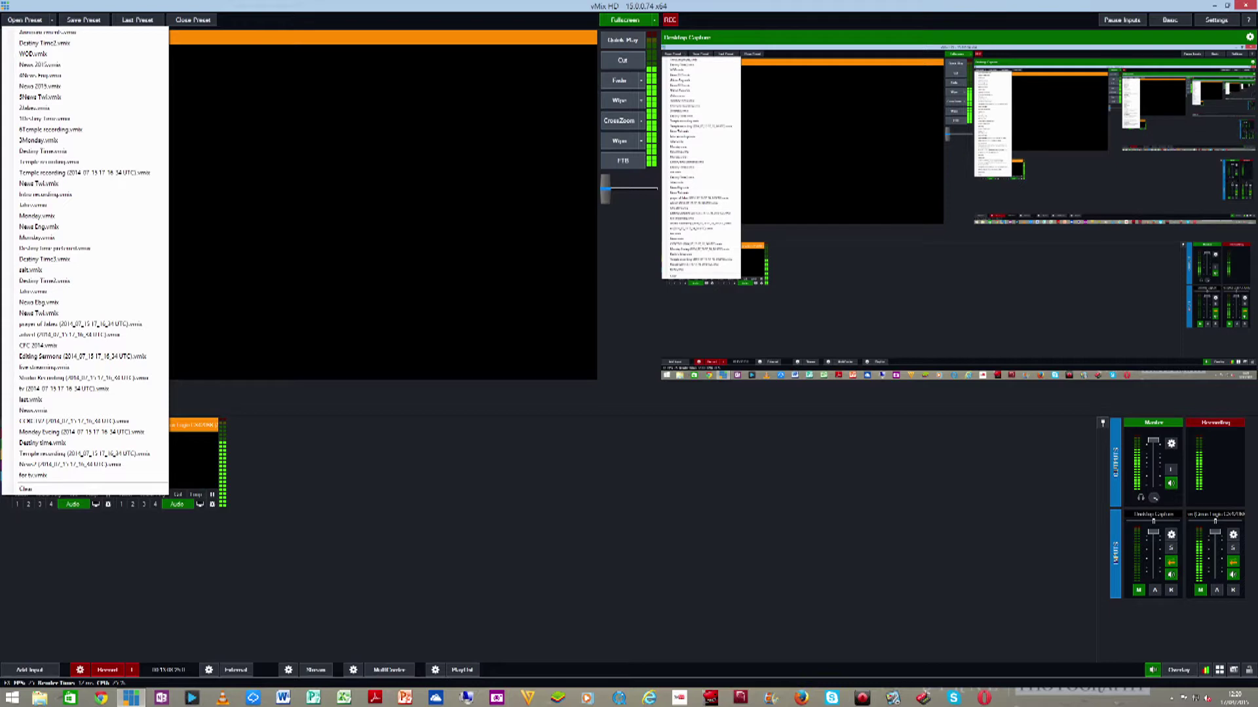
pyautogui.press('Escape')
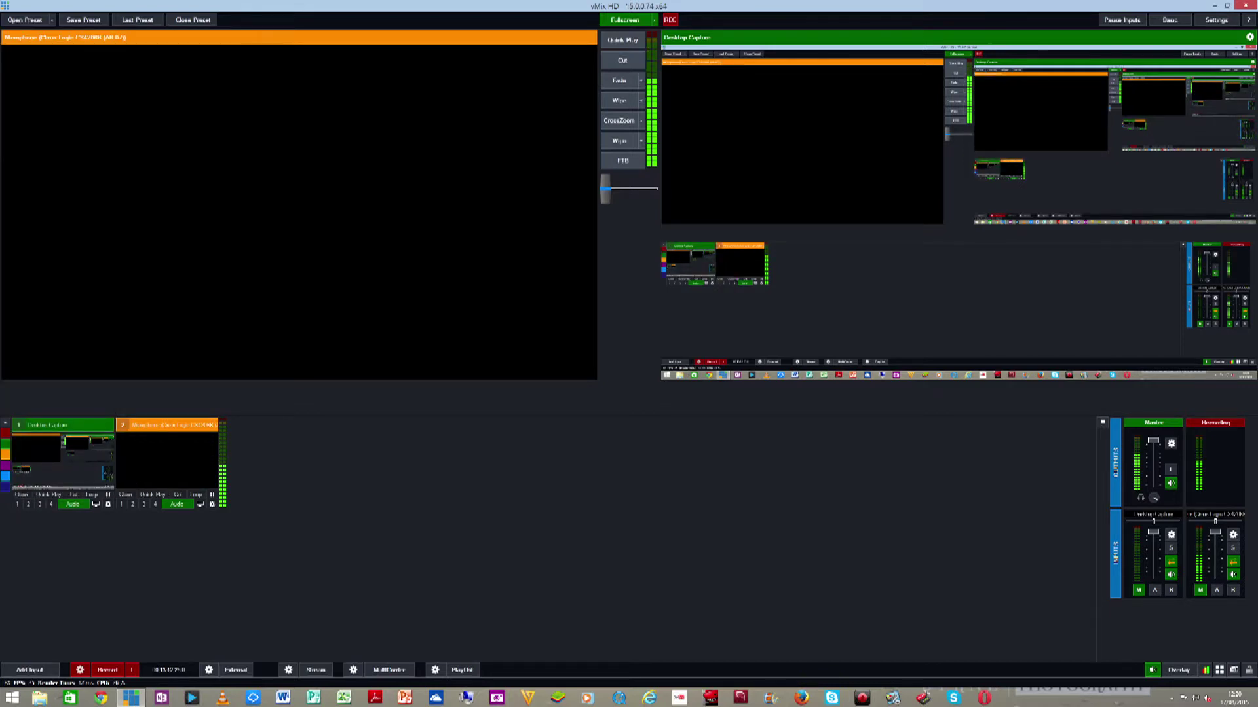
pyautogui.click(51, 20)
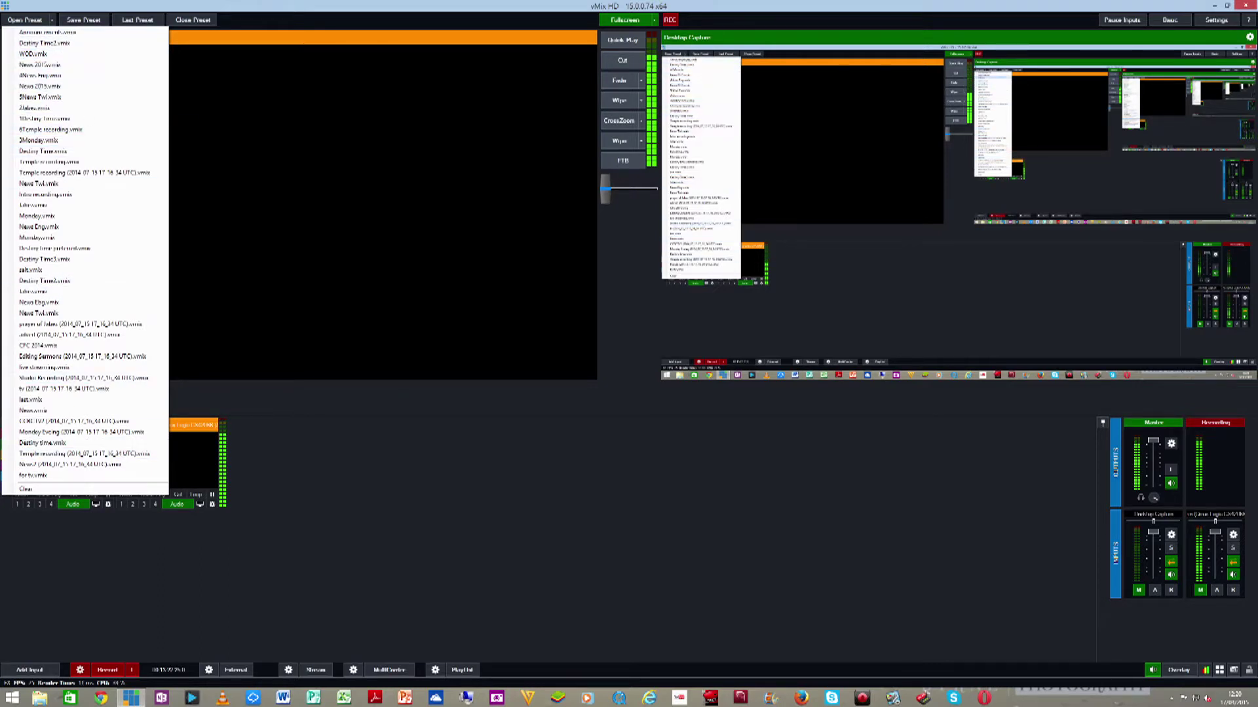
# Step: Dismiss the recent presets list and toggle the fullscreen output off and back on
pyautogui.click(39, 108)
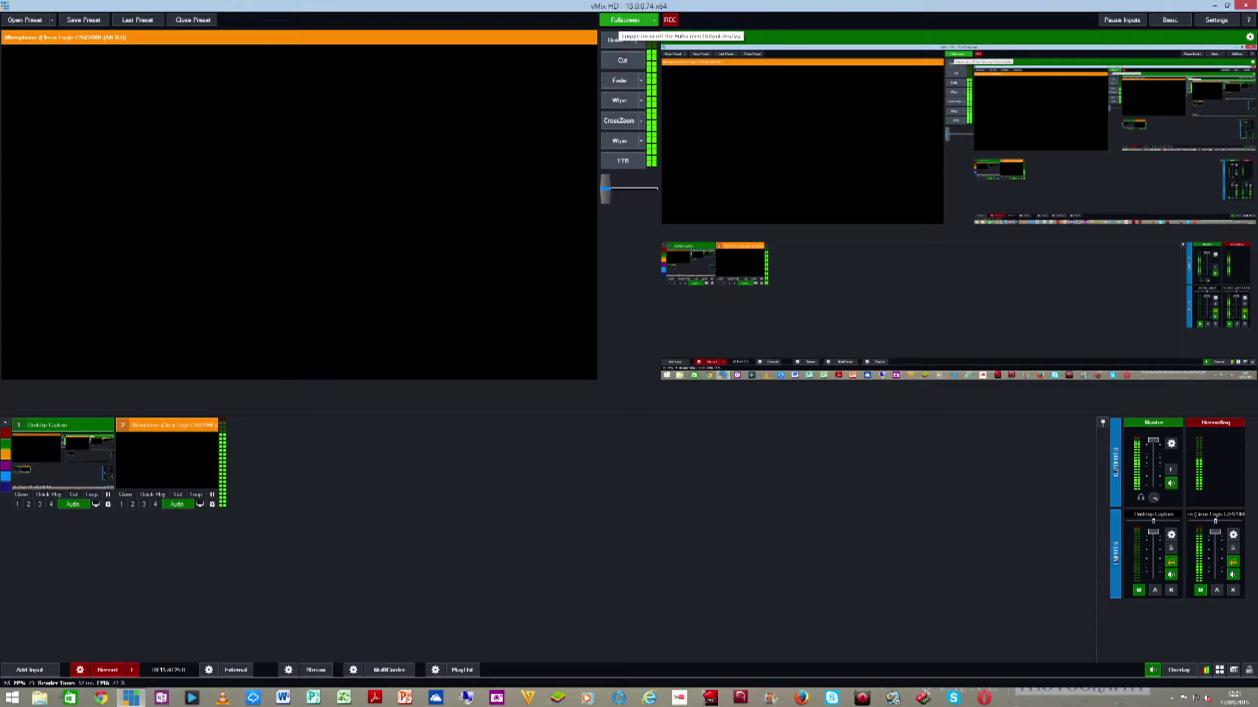
pyautogui.click(624, 20)
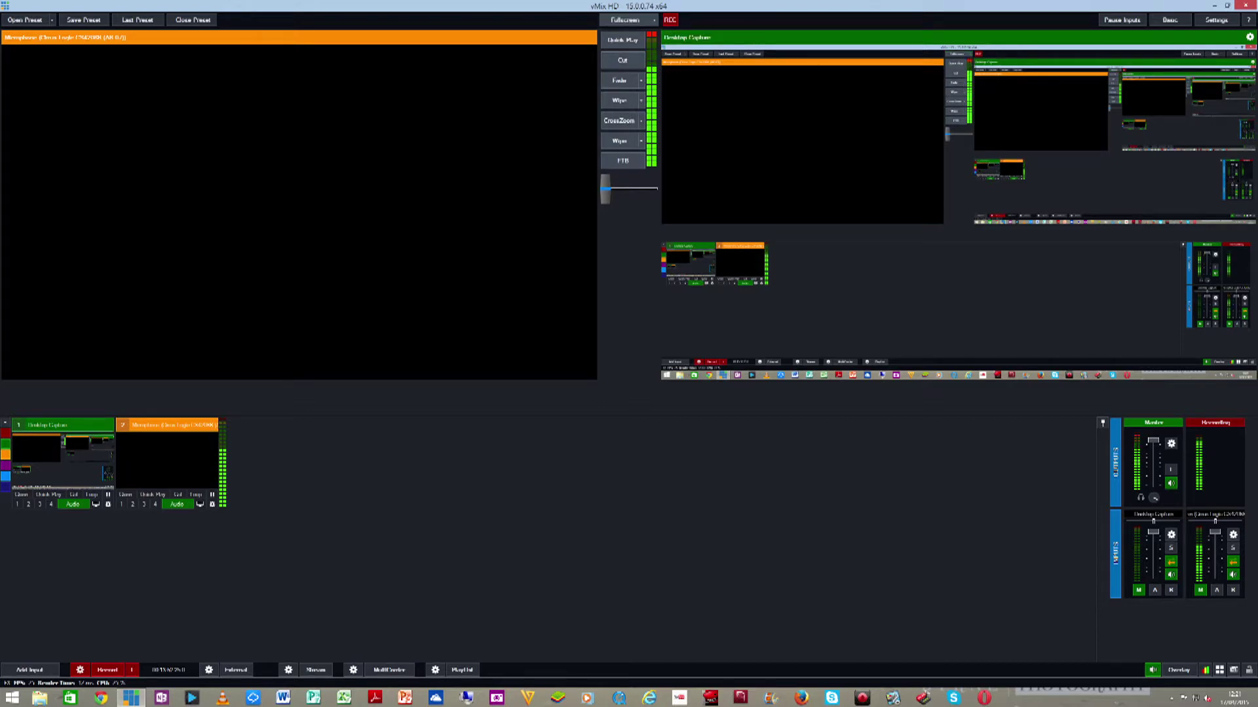
pyautogui.click(624, 19)
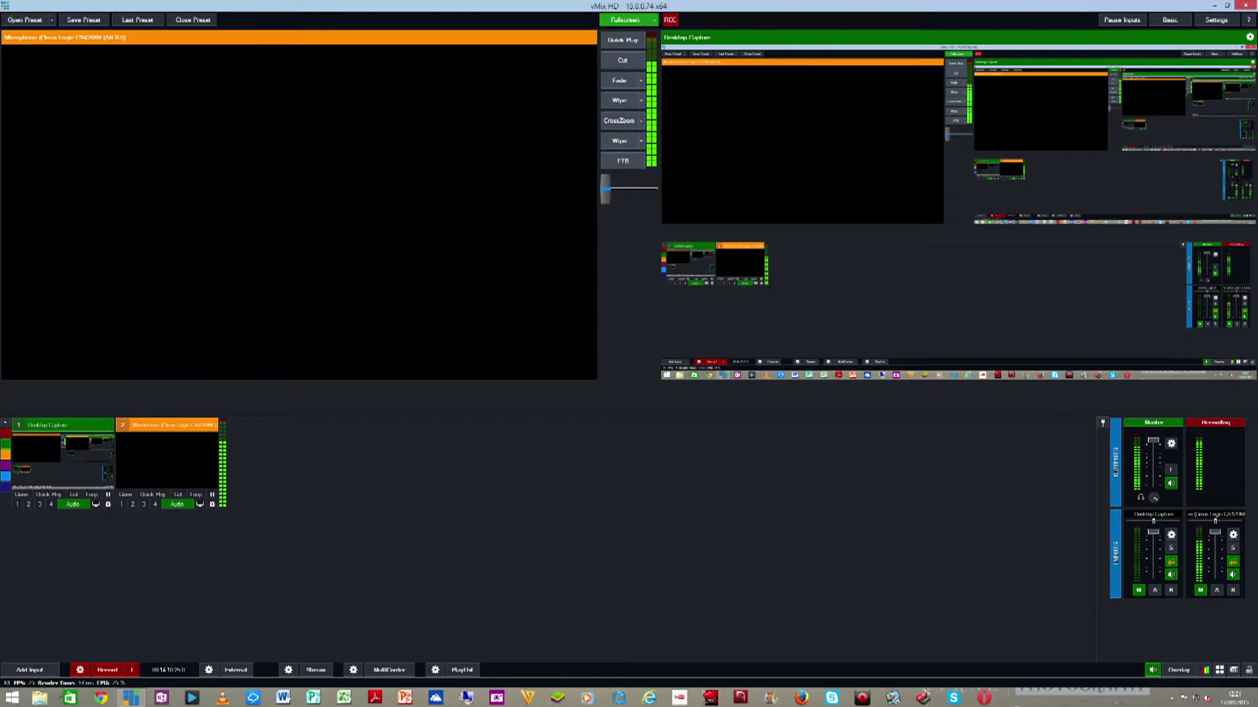
# Step: Review the sources available for fullscreen Display 1, and open the list of transitions for the Fade slot
pyautogui.click(654, 19)
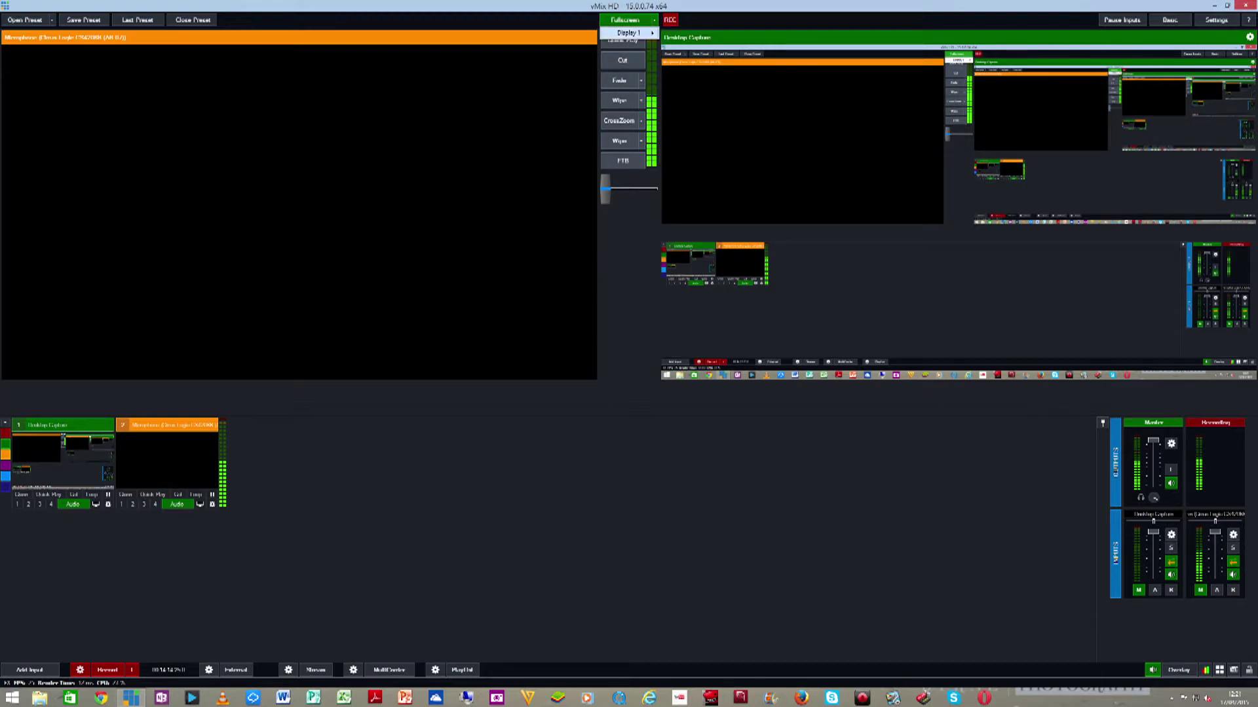
pyautogui.moveTo(629, 33)
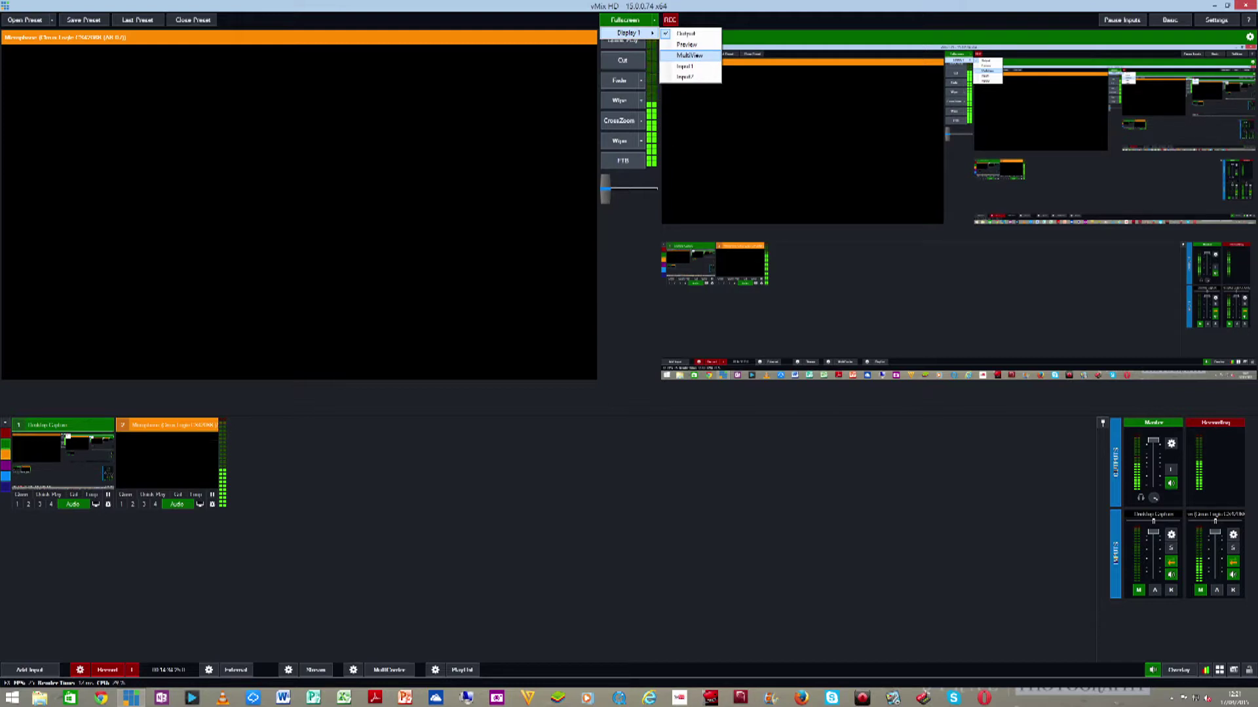
pyautogui.press('Down')
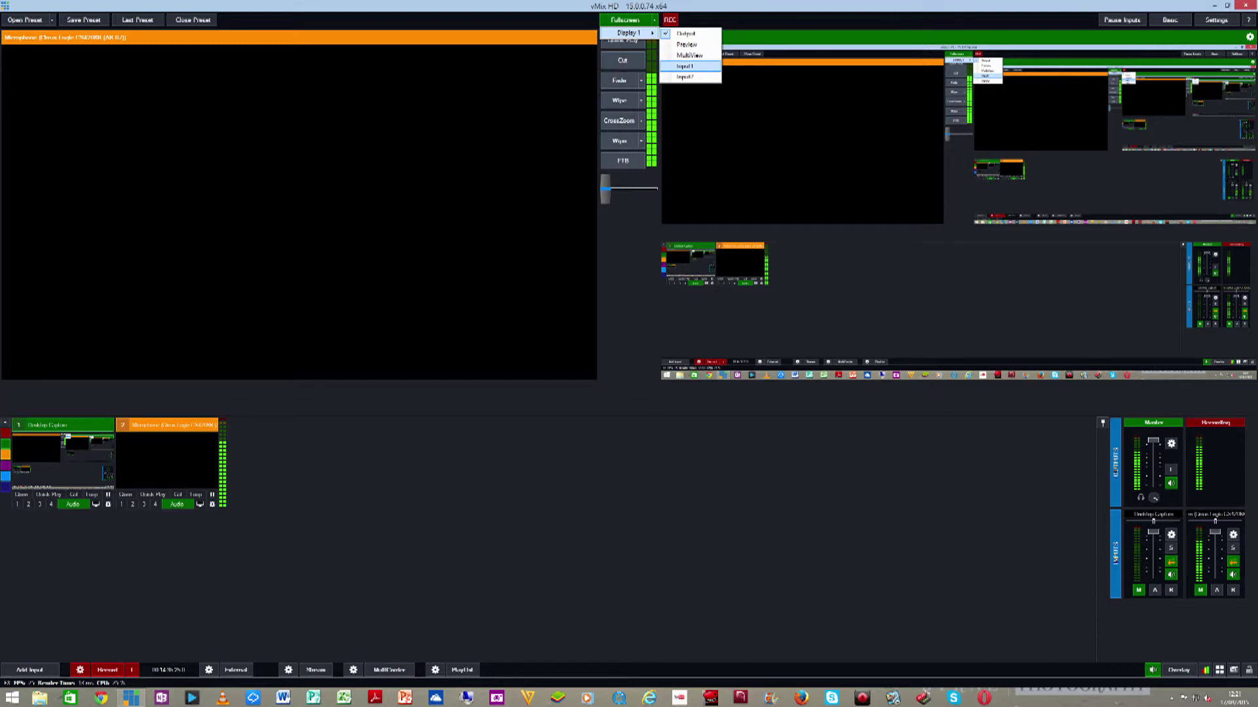
pyautogui.press('Down')
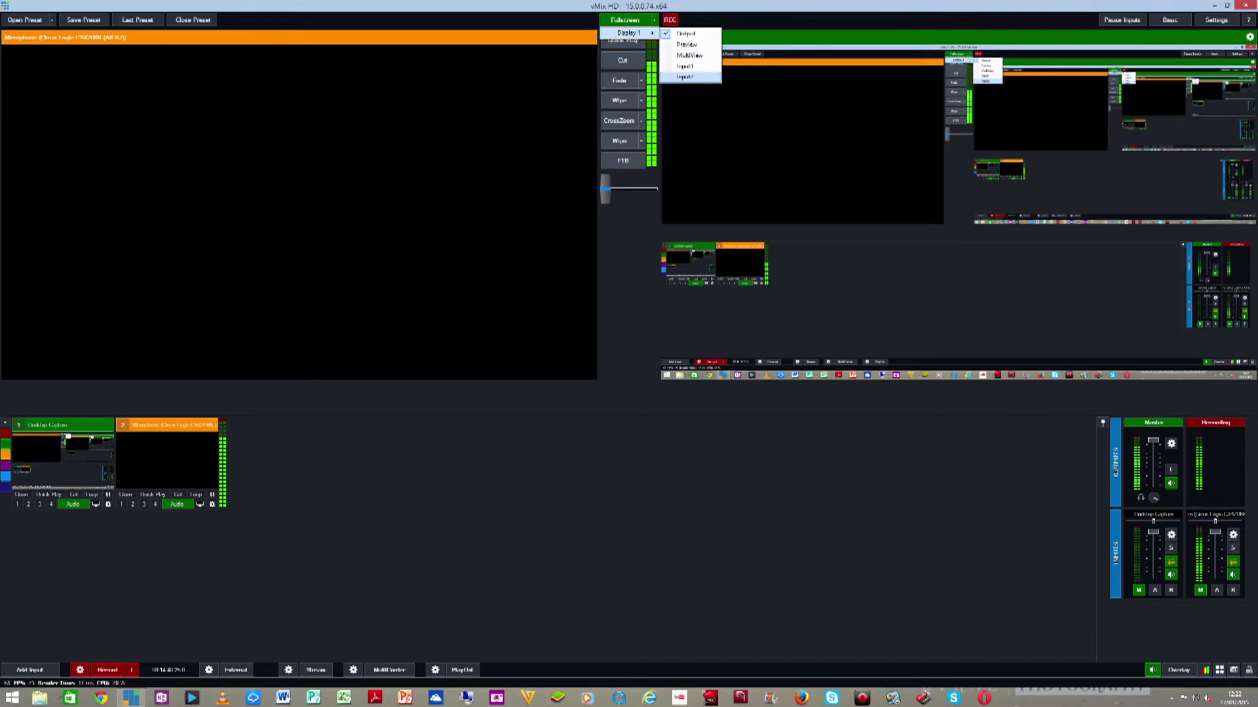
pyautogui.press('Down')
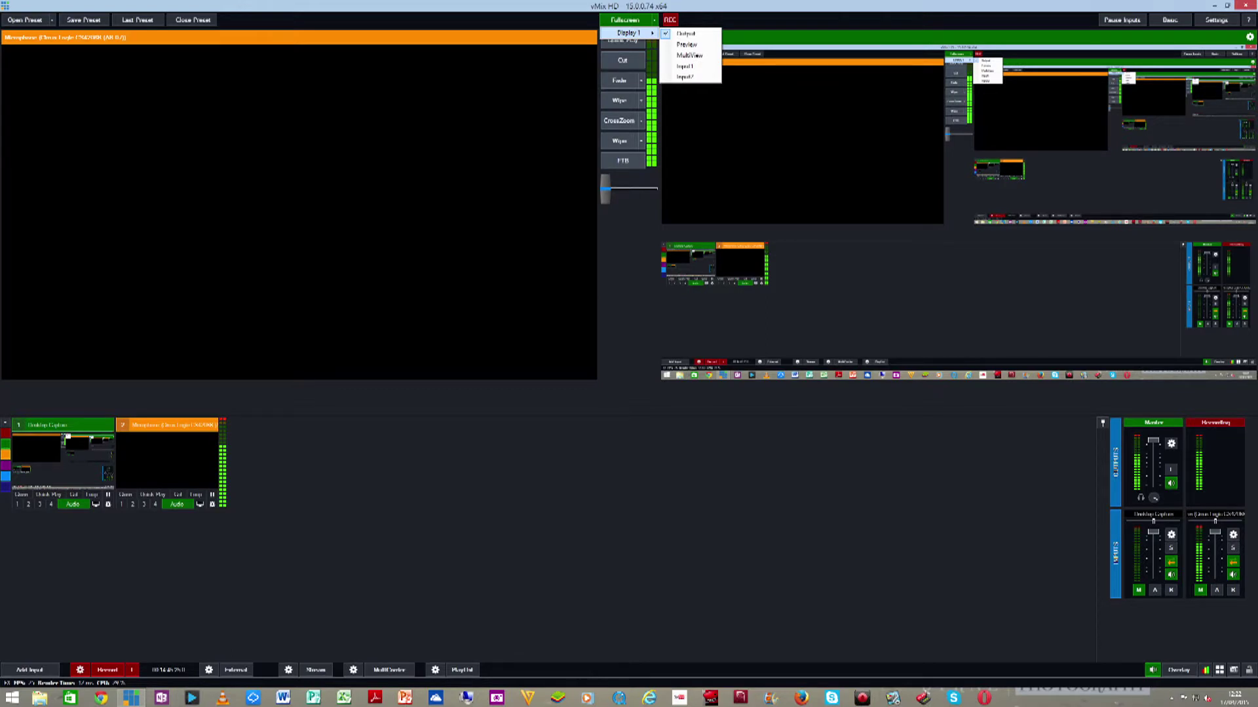
pyautogui.press('Escape')
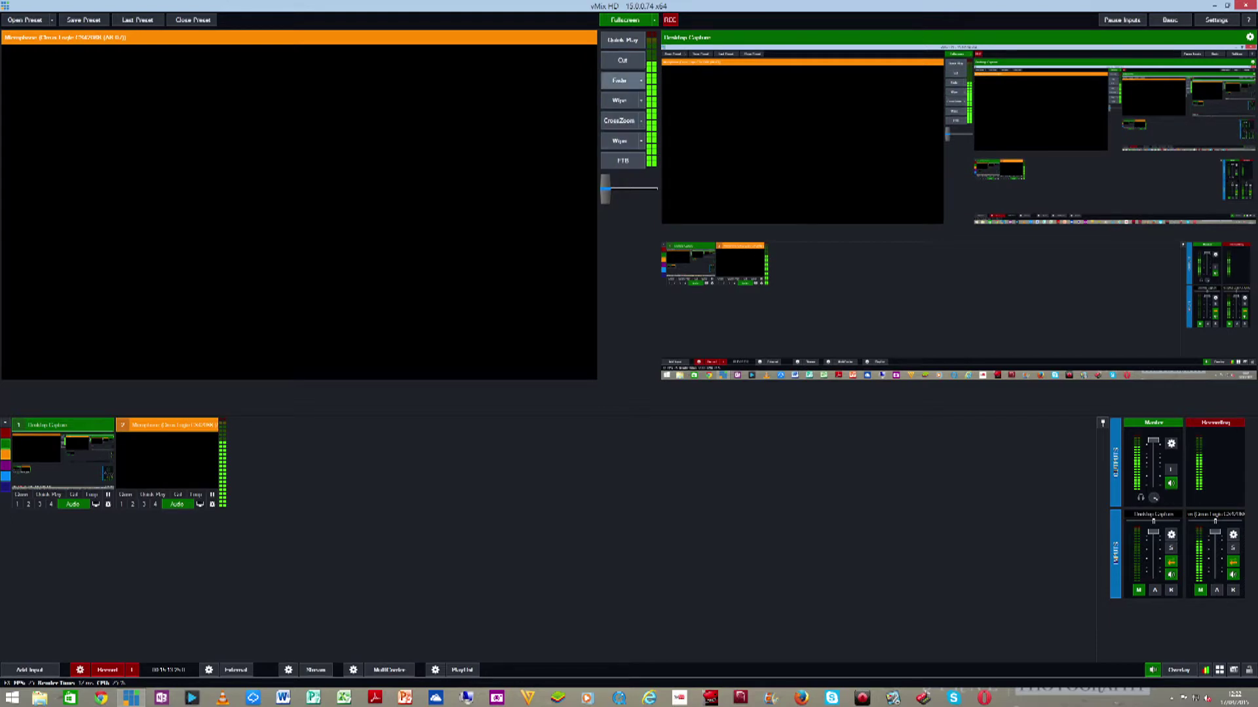
pyautogui.click(640, 80)
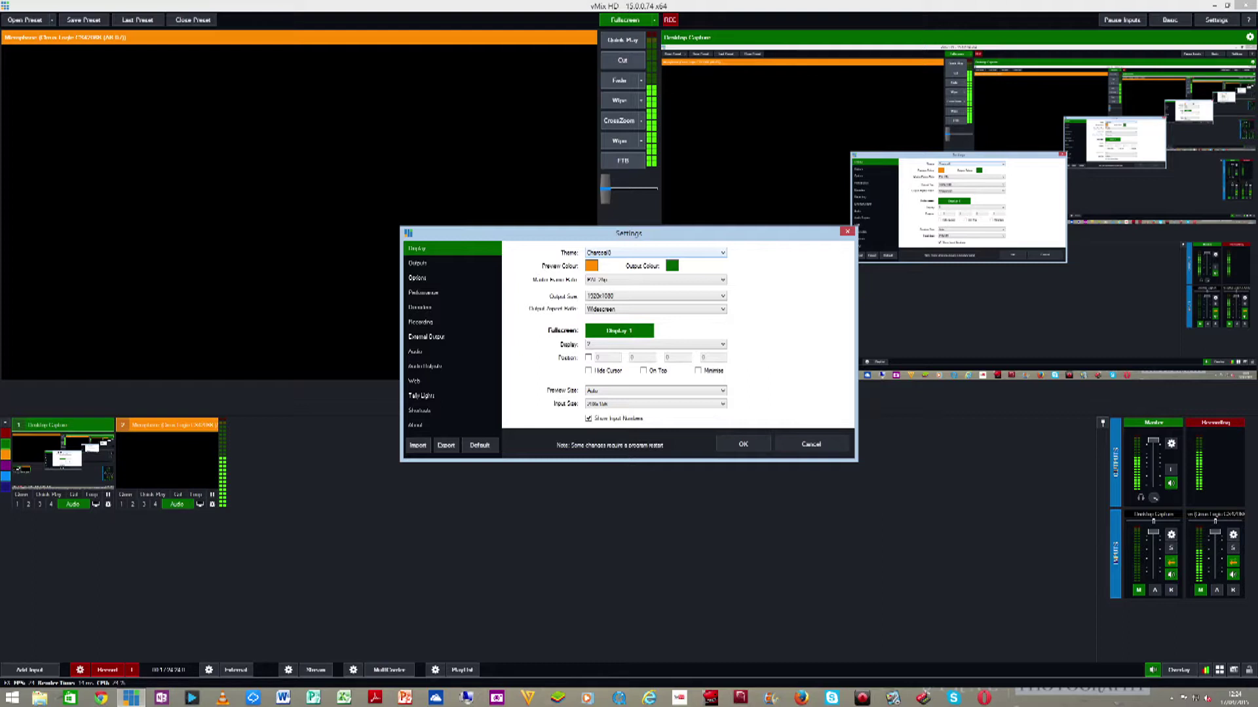
# Step: Review the available themes and master frame rates in the display settings
pyautogui.hotkey('alt', 'Down')
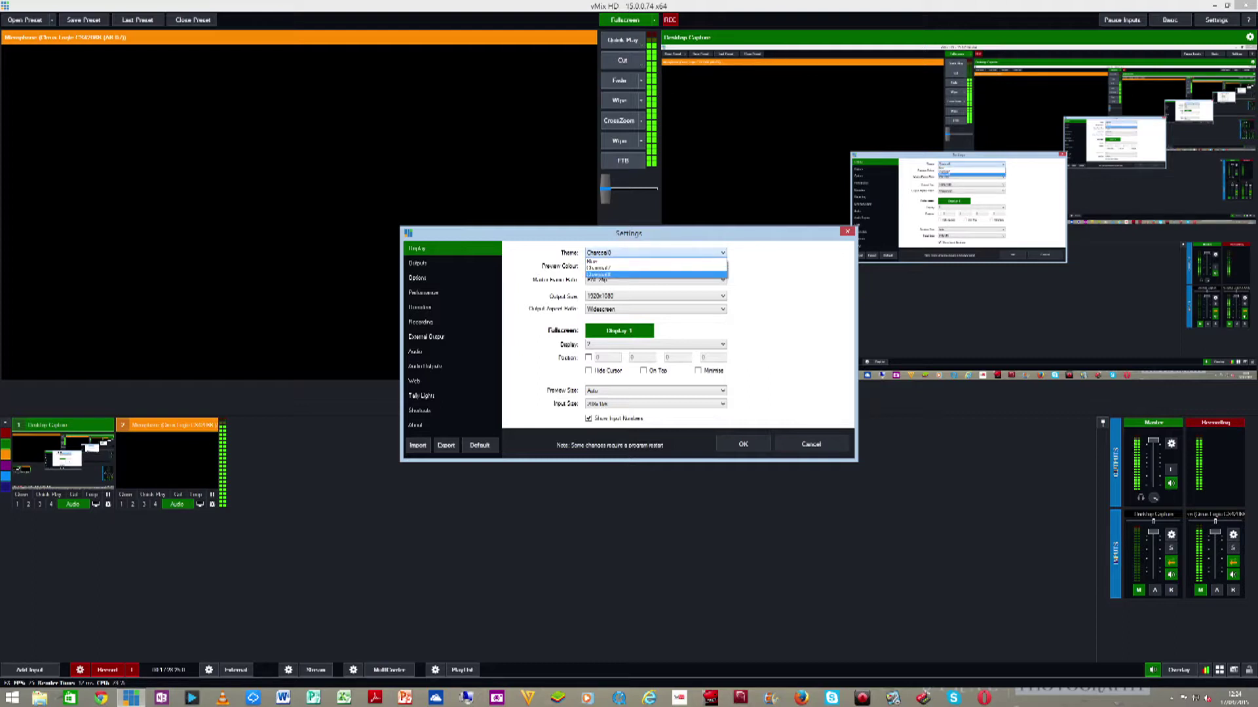
pyautogui.press('Up')
pyautogui.press('Up')
pyautogui.press('Escape')
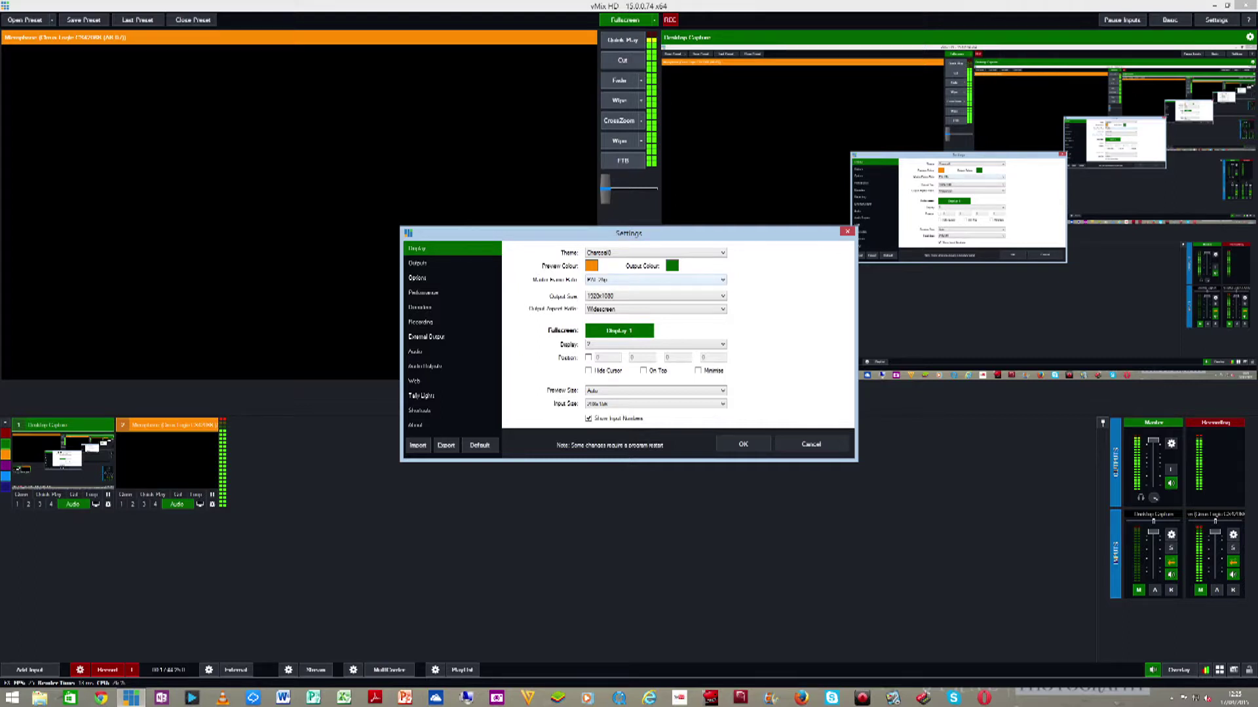
pyautogui.click(655, 280)
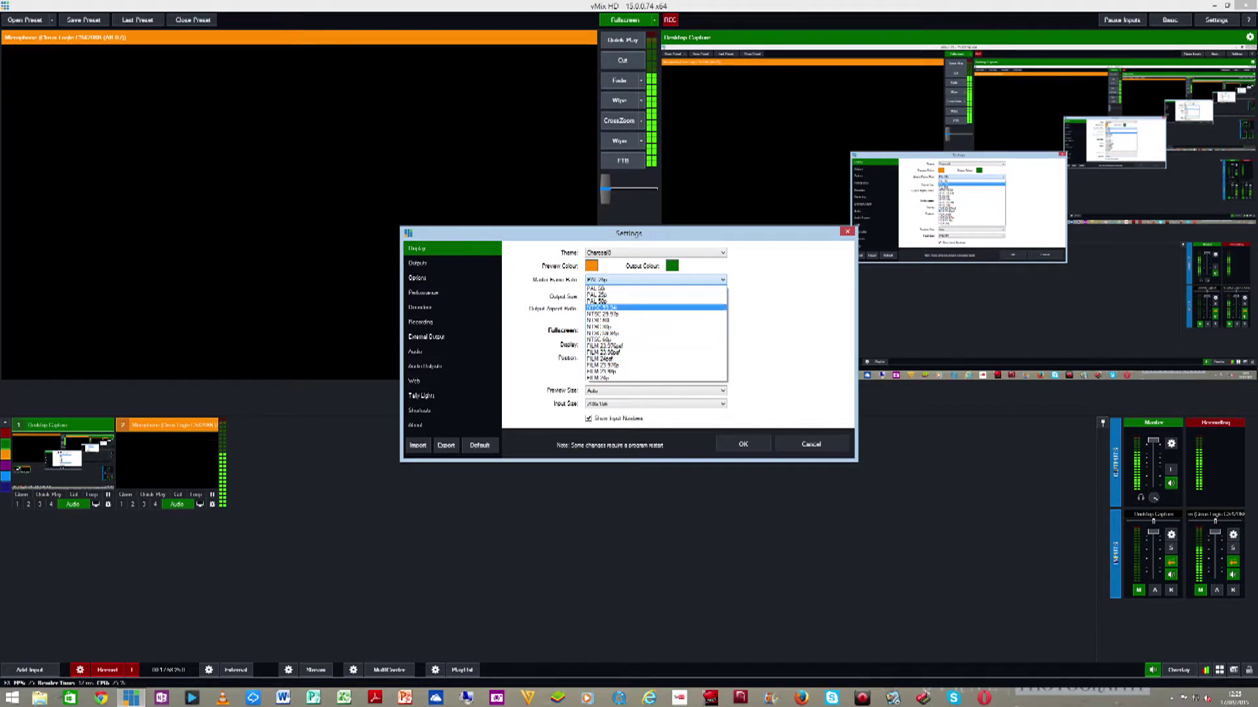
pyautogui.press('Escape')
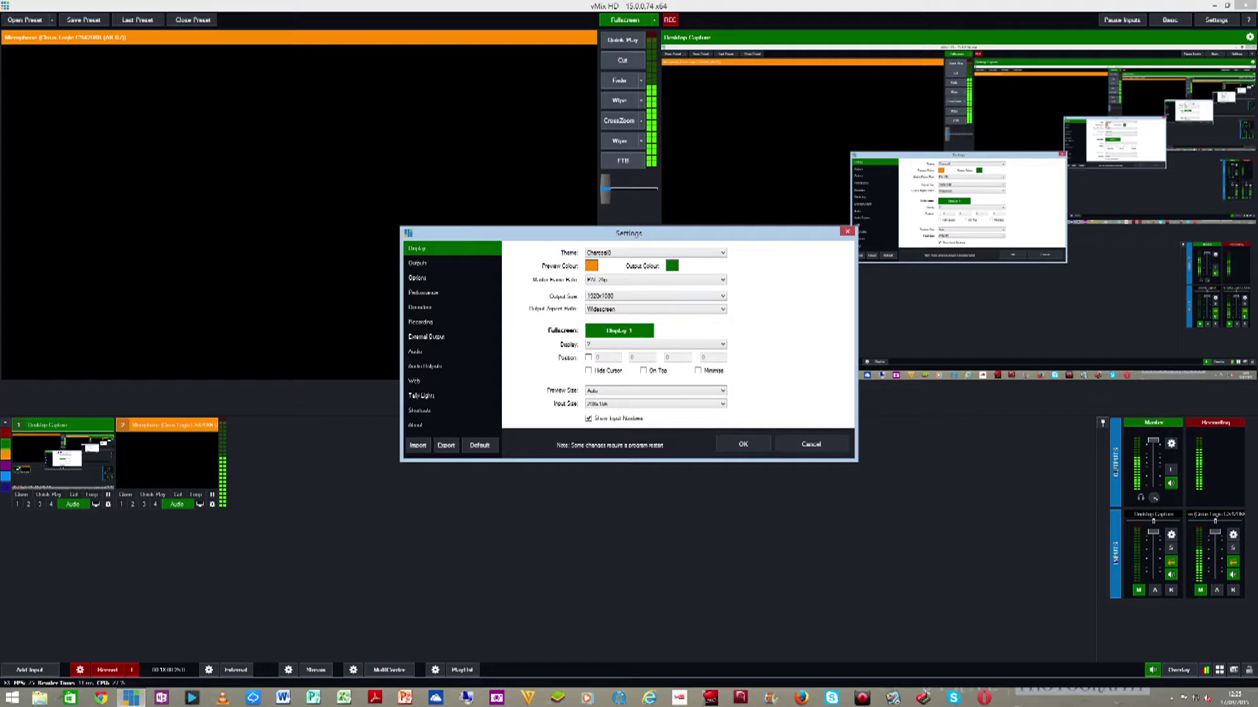
# Step: Review the available output sizes and output aspect ratios in the display settings
pyautogui.press('F4')
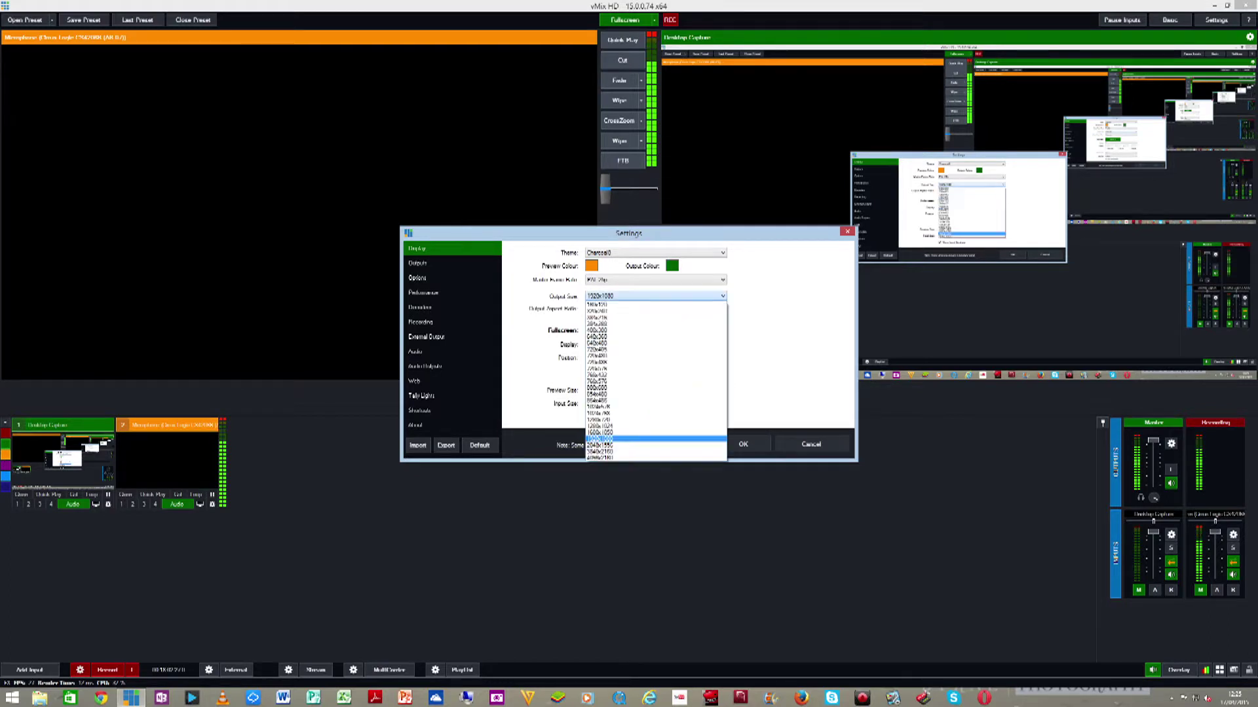
pyautogui.press('Escape')
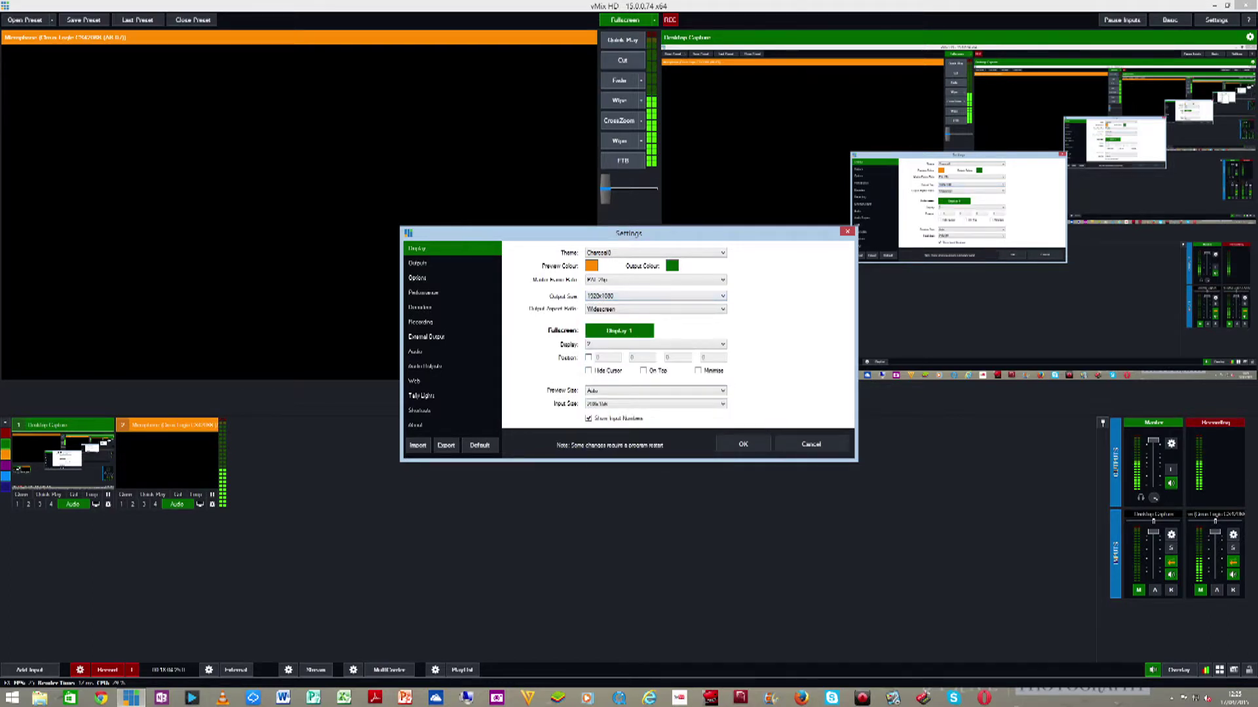
pyautogui.press('Tab')
pyautogui.press('F4')
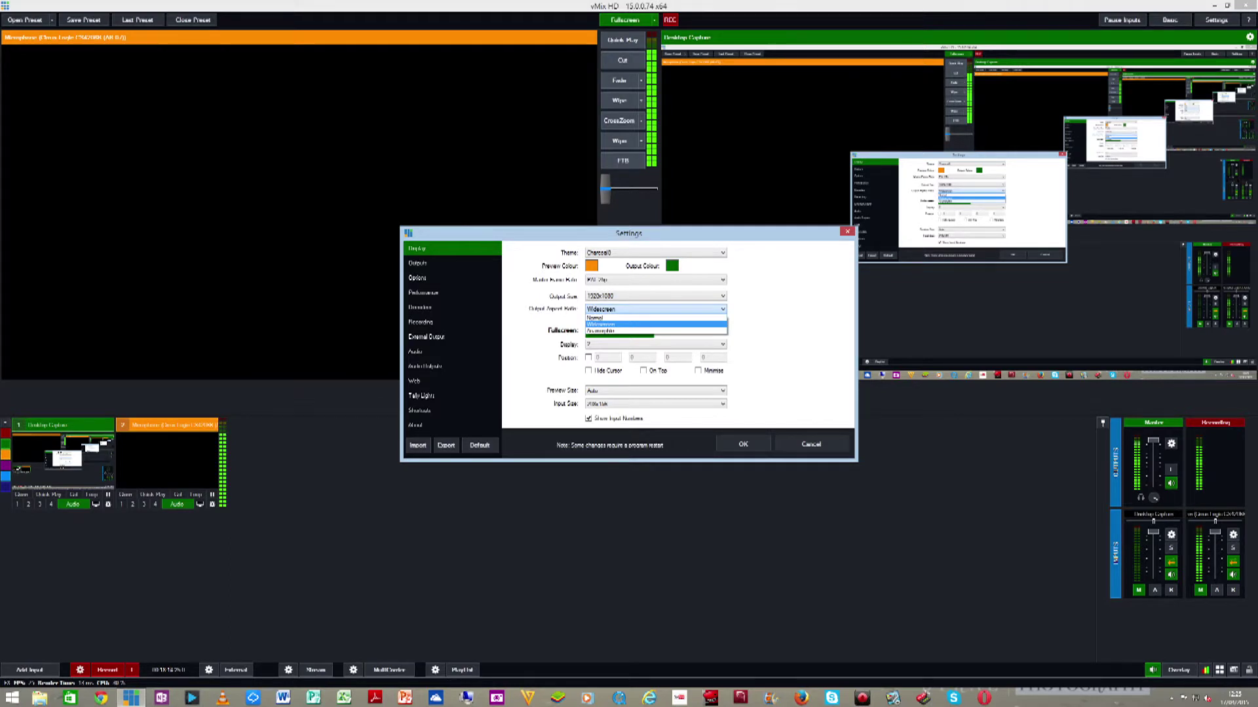
# Step: Set the output size to 1920x1080
pyautogui.click(655, 296)
pyautogui.click(655, 296)
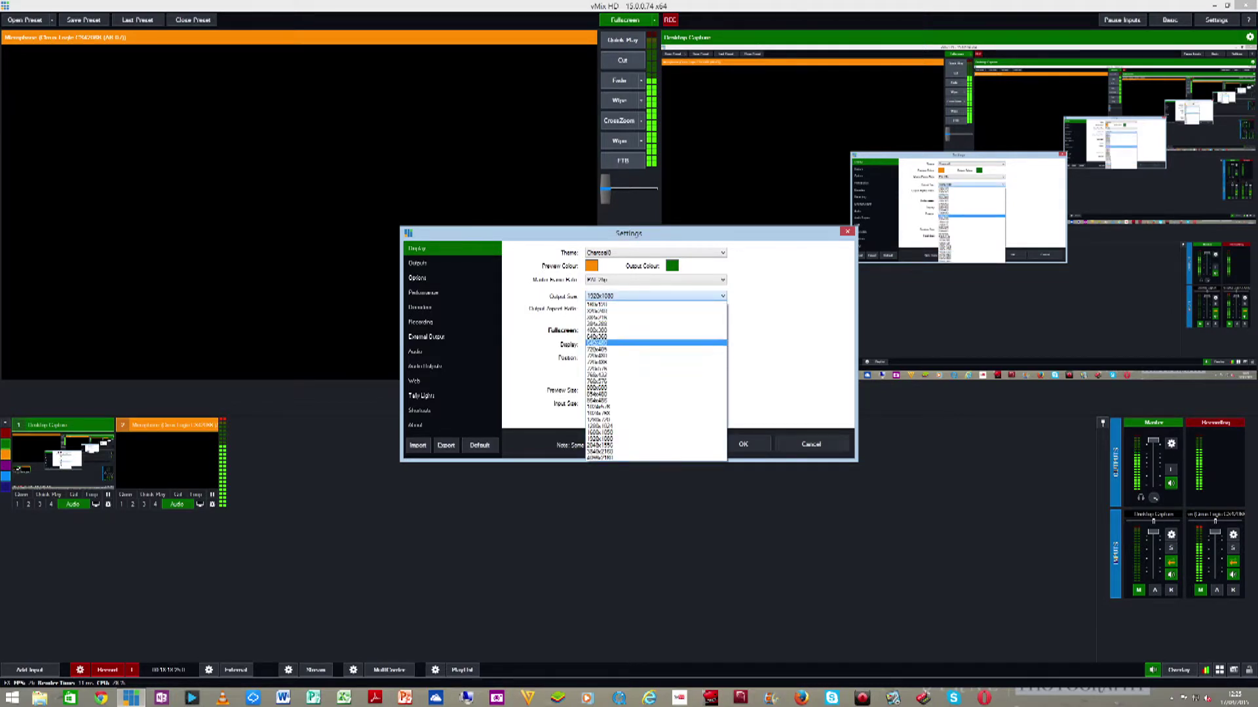
pyautogui.click(655, 439)
# Step: Set the output aspect ratio to Widescreen, checking the other available ratios
pyautogui.click(655, 309)
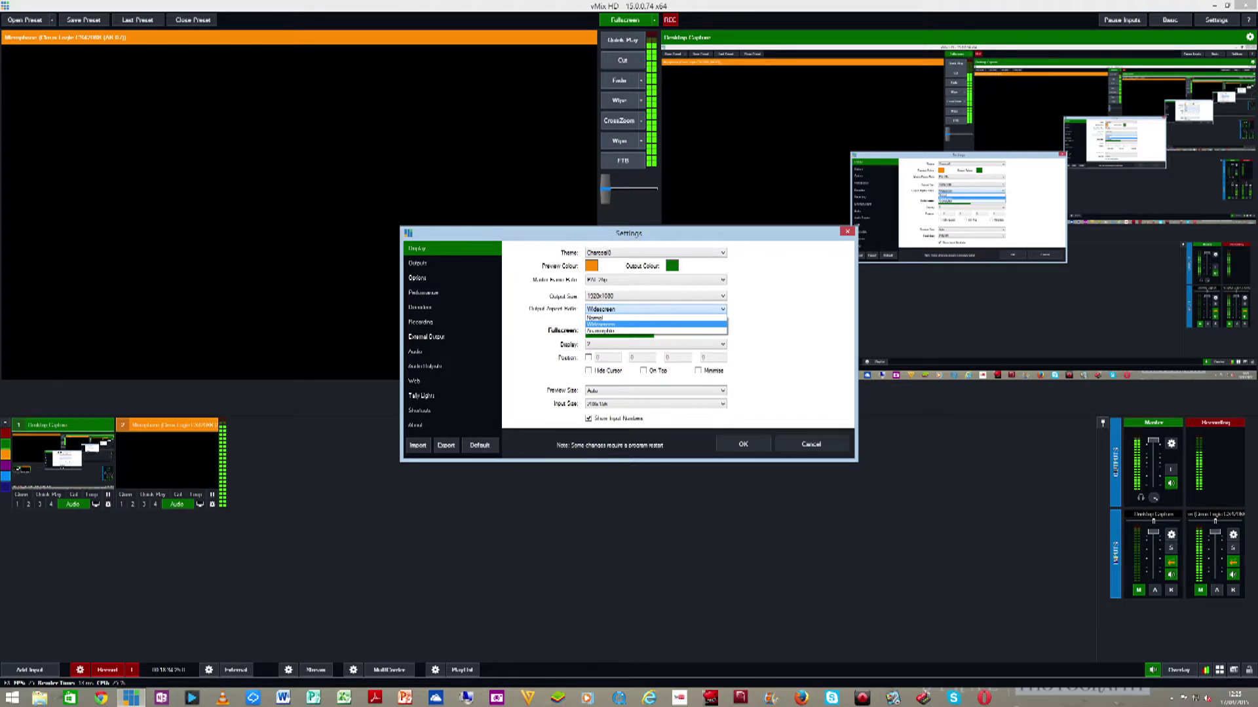
pyautogui.press('Return')
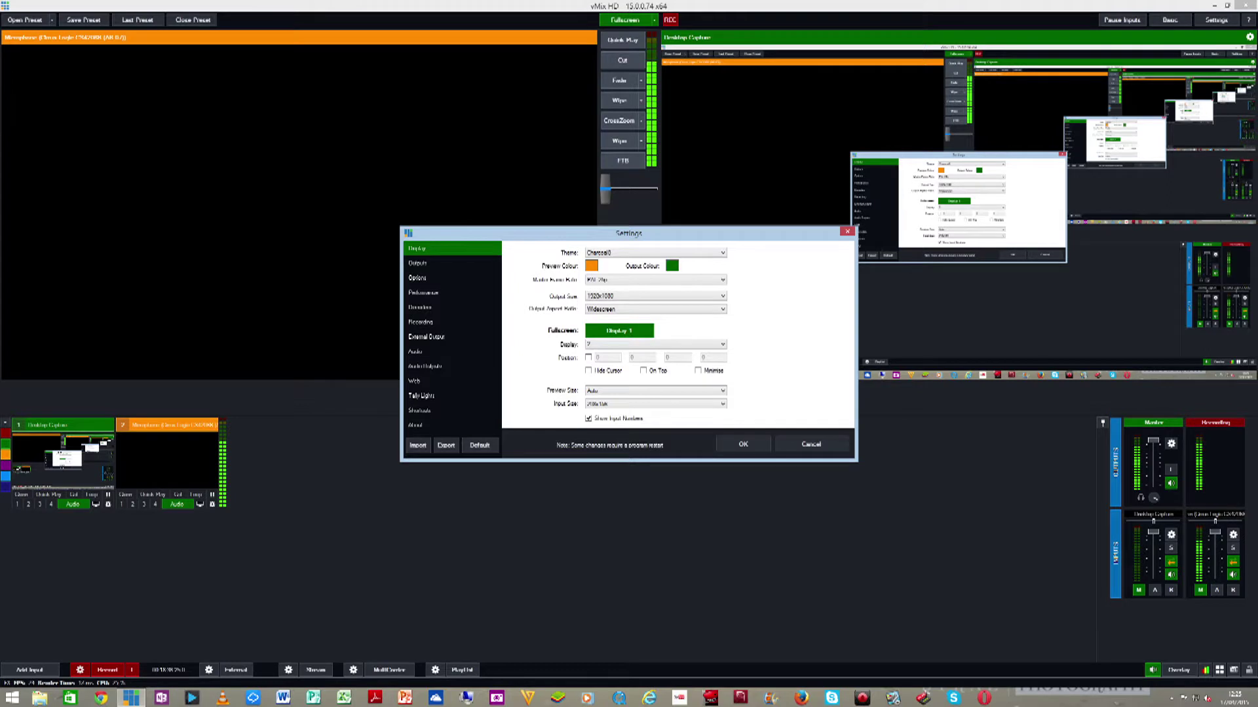
pyautogui.hotkey('alt', 'Down')
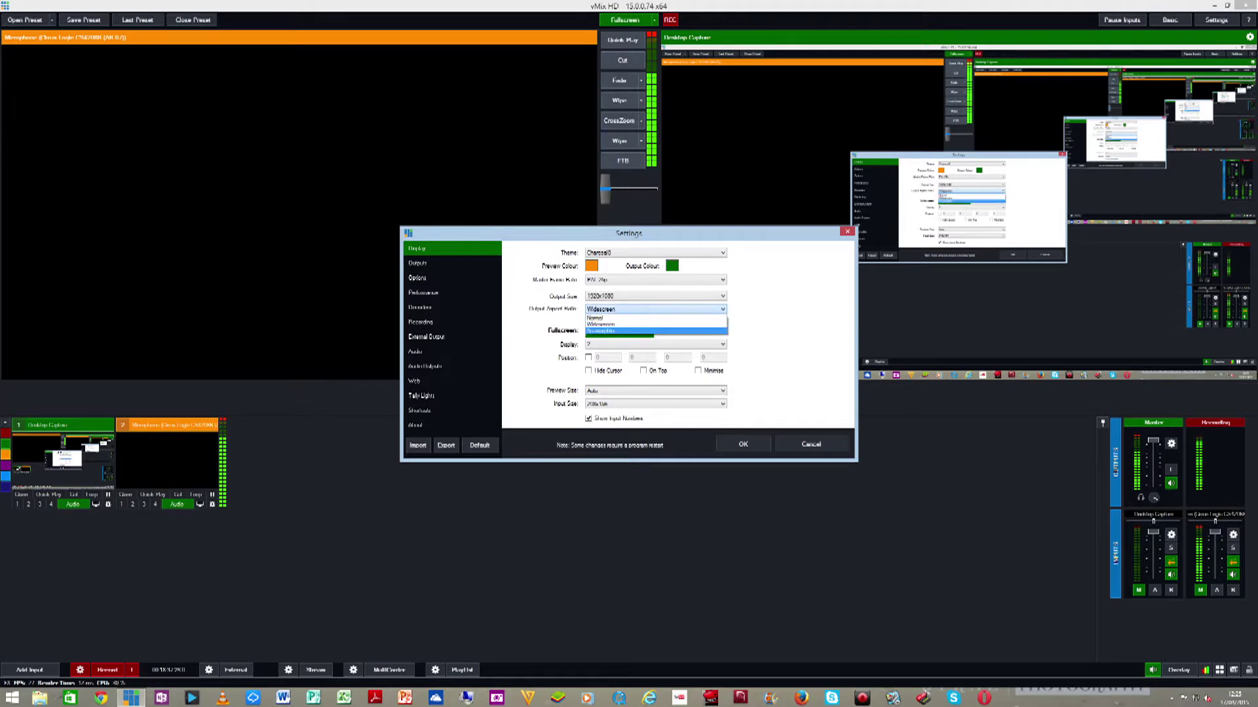
pyautogui.press('Up')
pyautogui.press('Return')
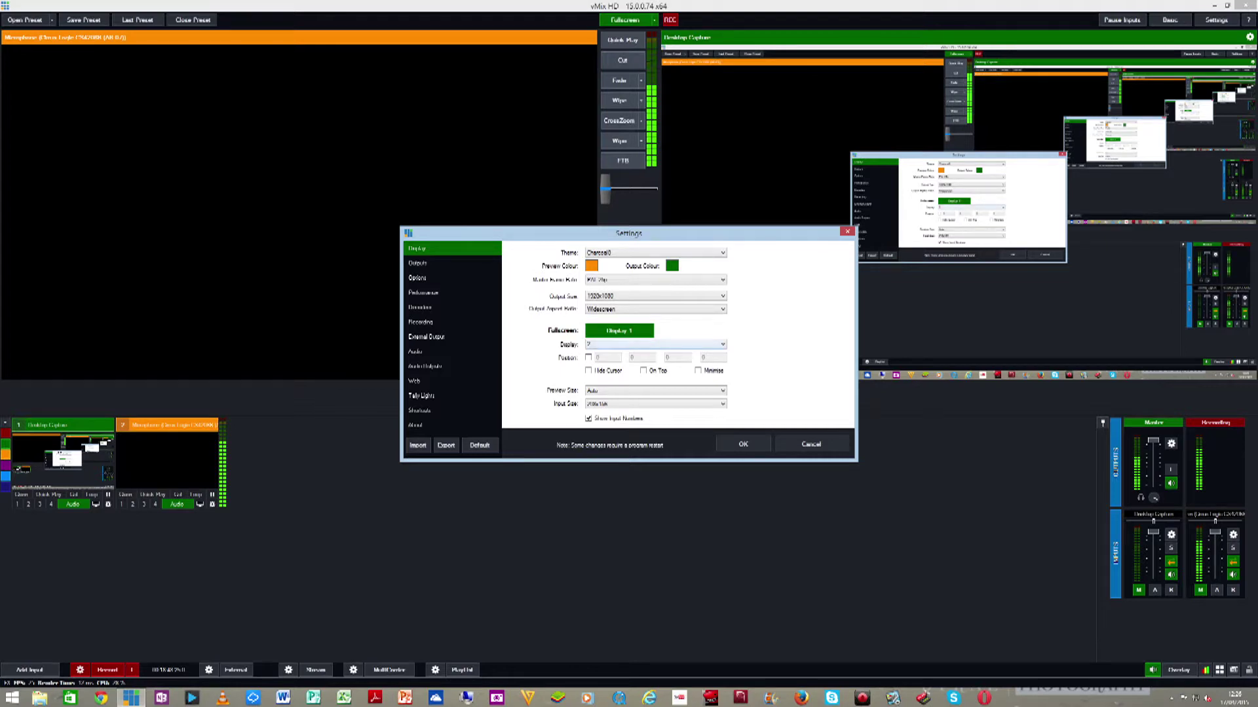
# Step: Review the display numbers available for fullscreen output and select display 2
pyautogui.hotkey('alt', 'Down')
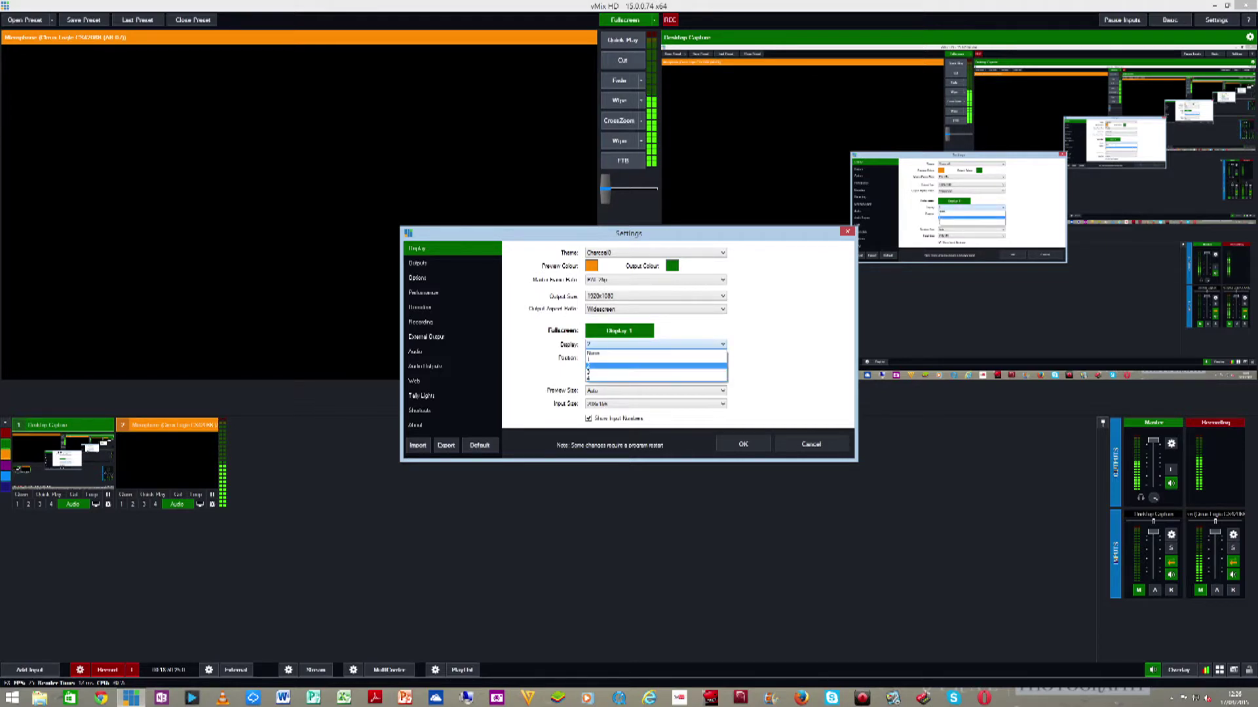
pyautogui.press('Return')
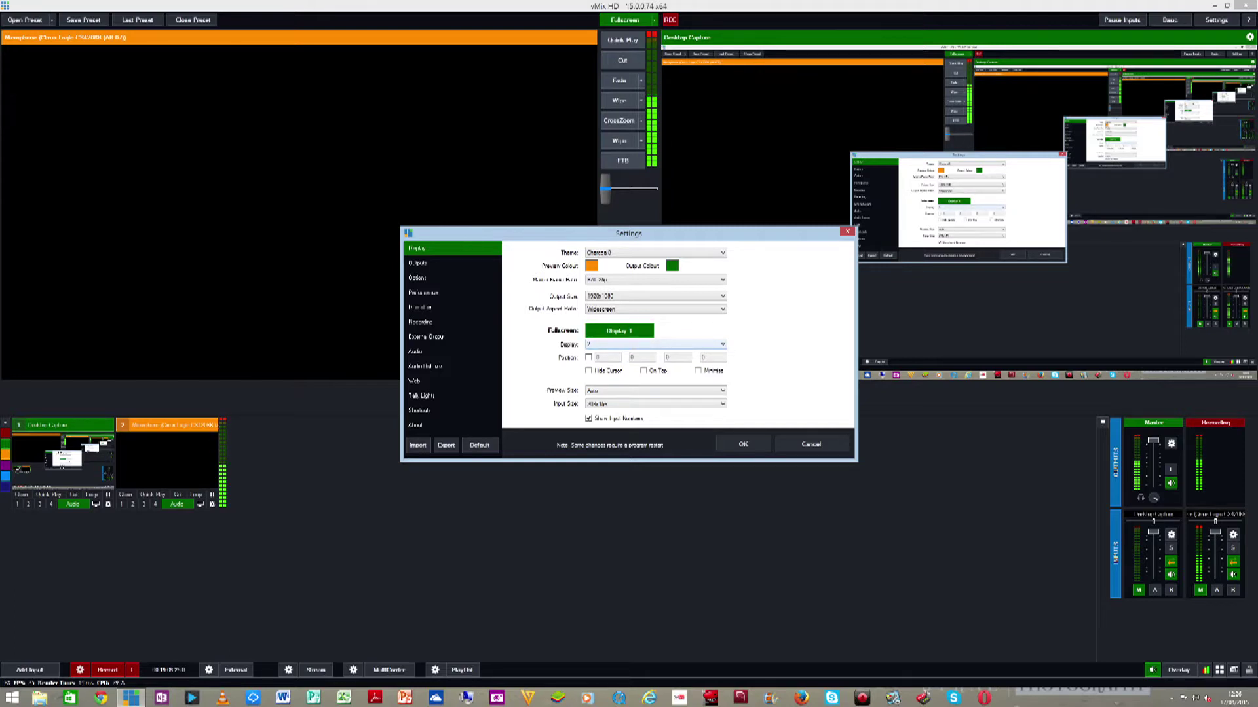
pyautogui.hotkey('alt', 'Down')
pyautogui.press('Return')
pyautogui.hotkey('alt', 'Down')
pyautogui.press('Return')
# Step: Look through the resolutions offered for the preview size
pyautogui.hotkey('alt', 'Down')
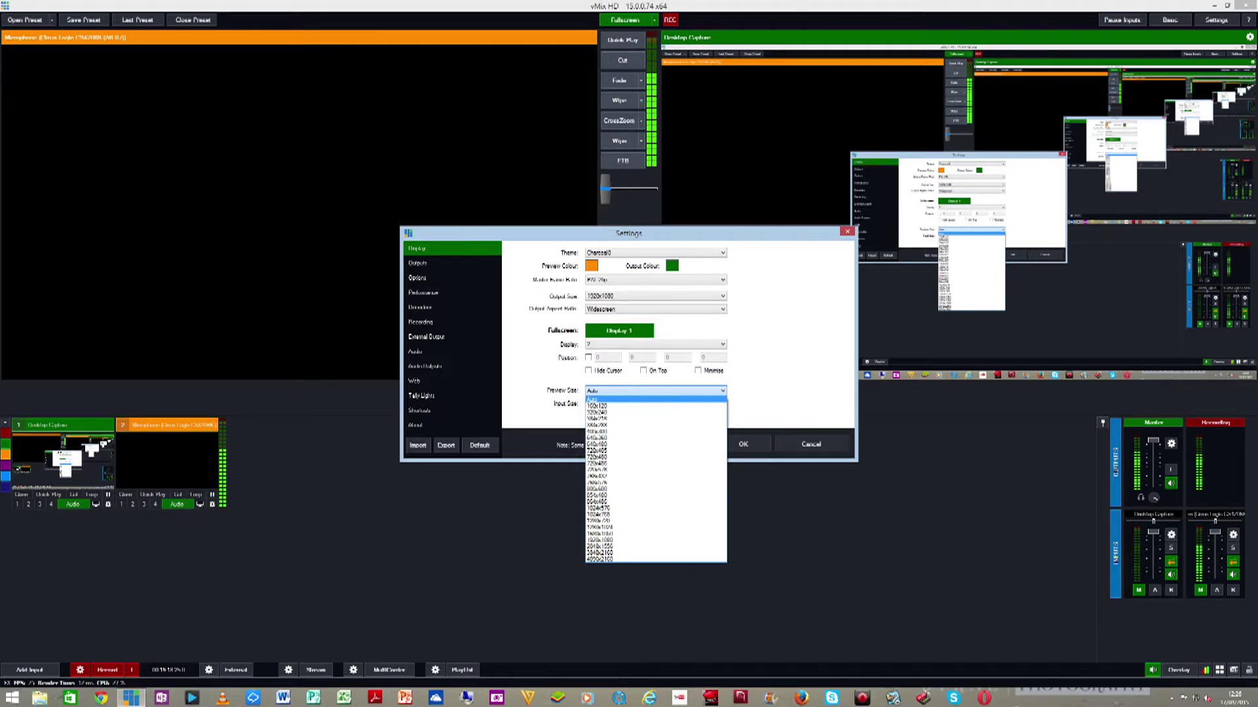
pyautogui.press('Escape')
pyautogui.hotkey('alt', 'Down')
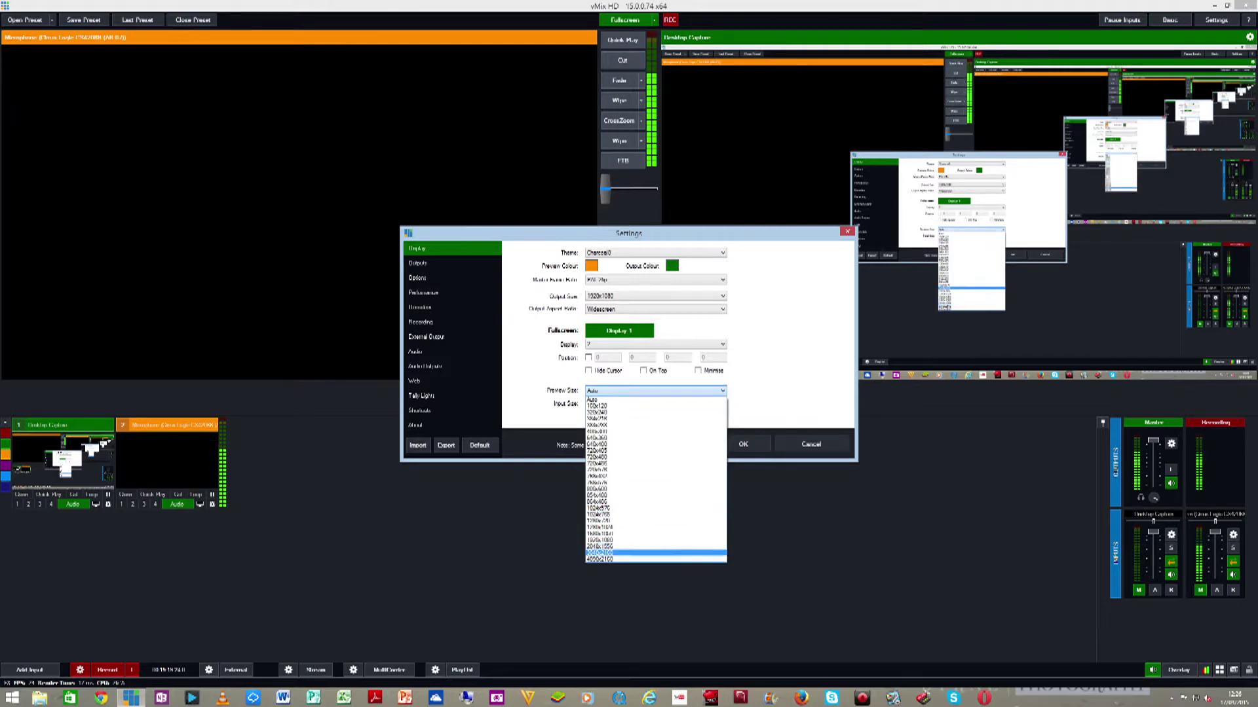
pyautogui.press('Escape')
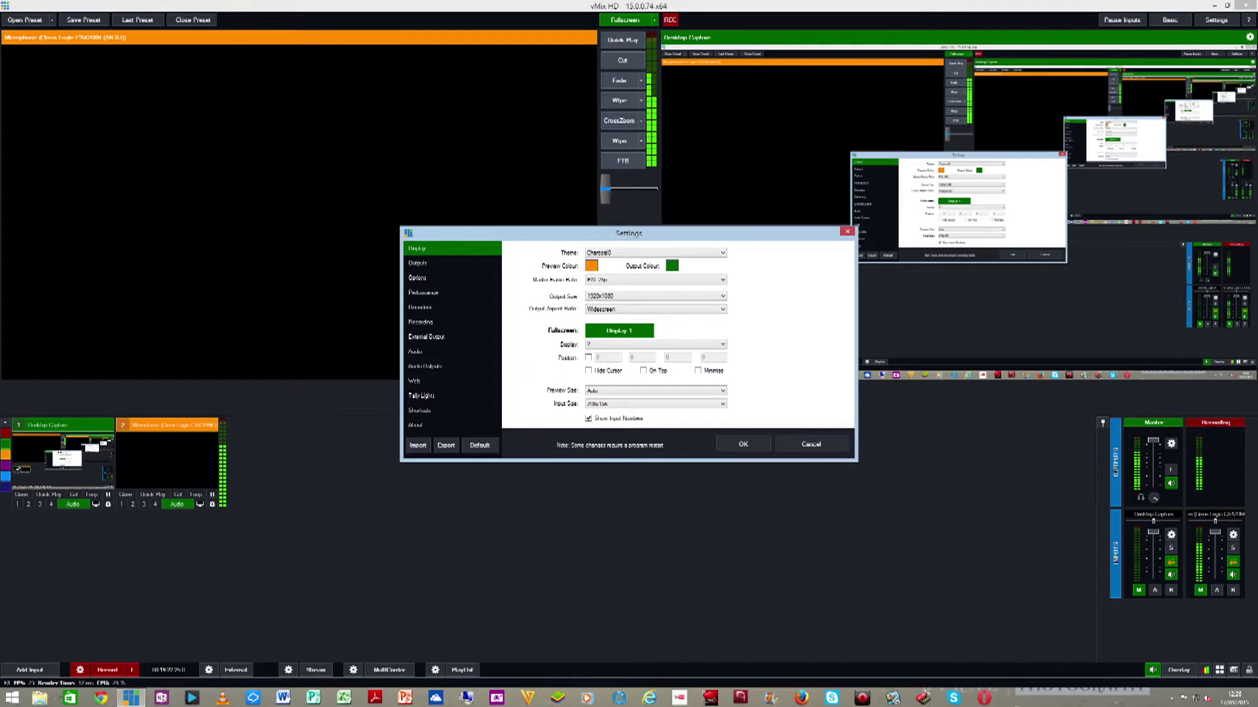
# Step: Look through the sizes offered for the input thumbnails in the display settings
pyautogui.press('Tab')
pyautogui.hotkey('alt', 'Down')
pyautogui.press('Down')
pyautogui.press('Down')
pyautogui.press('Down')
pyautogui.press('Down')
pyautogui.press('Down')
pyautogui.press('Up')
pyautogui.press('Up')
pyautogui.press('Up')
pyautogui.press('Up')
pyautogui.press('Up')
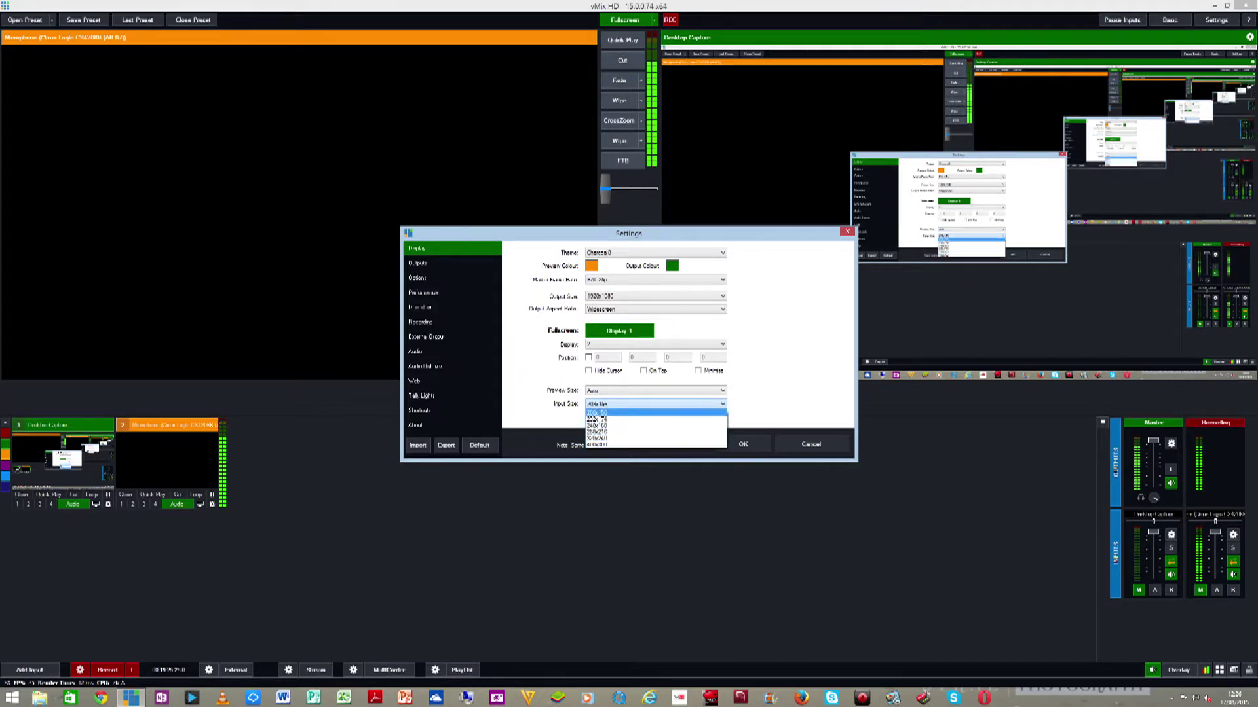
pyautogui.press('Escape')
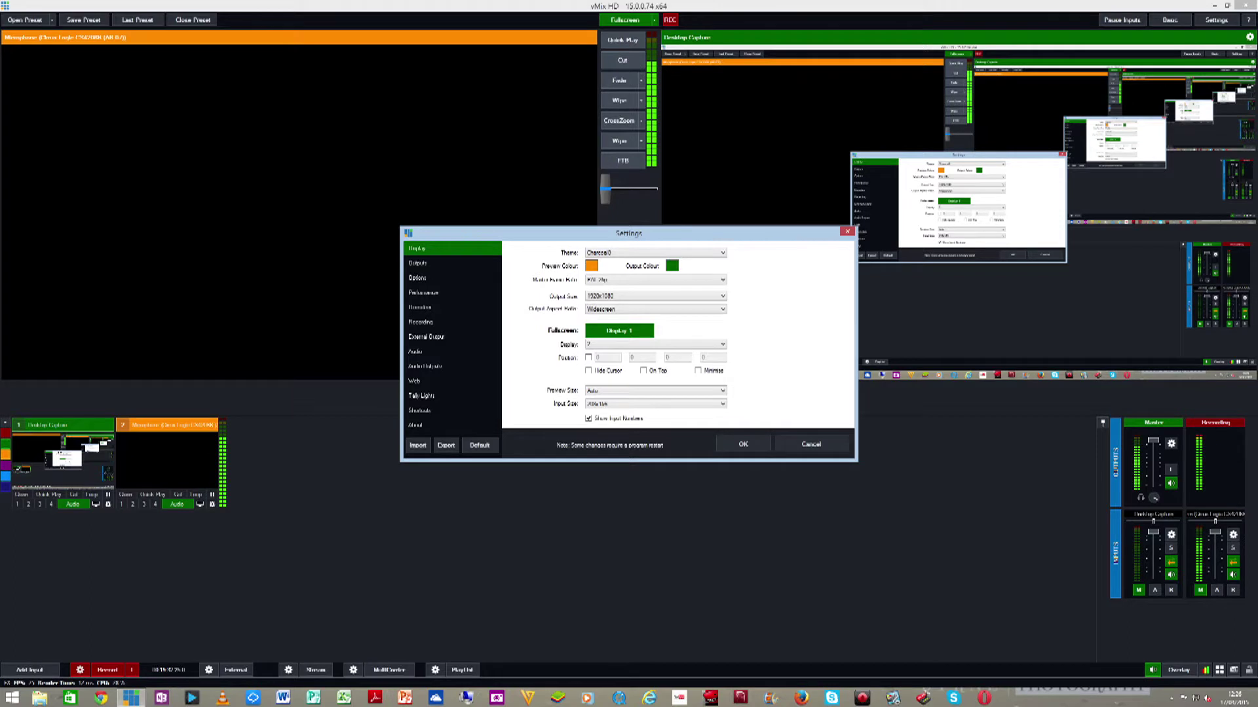
# Step: Show the Outputs settings and review the sources available for the fullscreen display
pyautogui.click(418, 263)
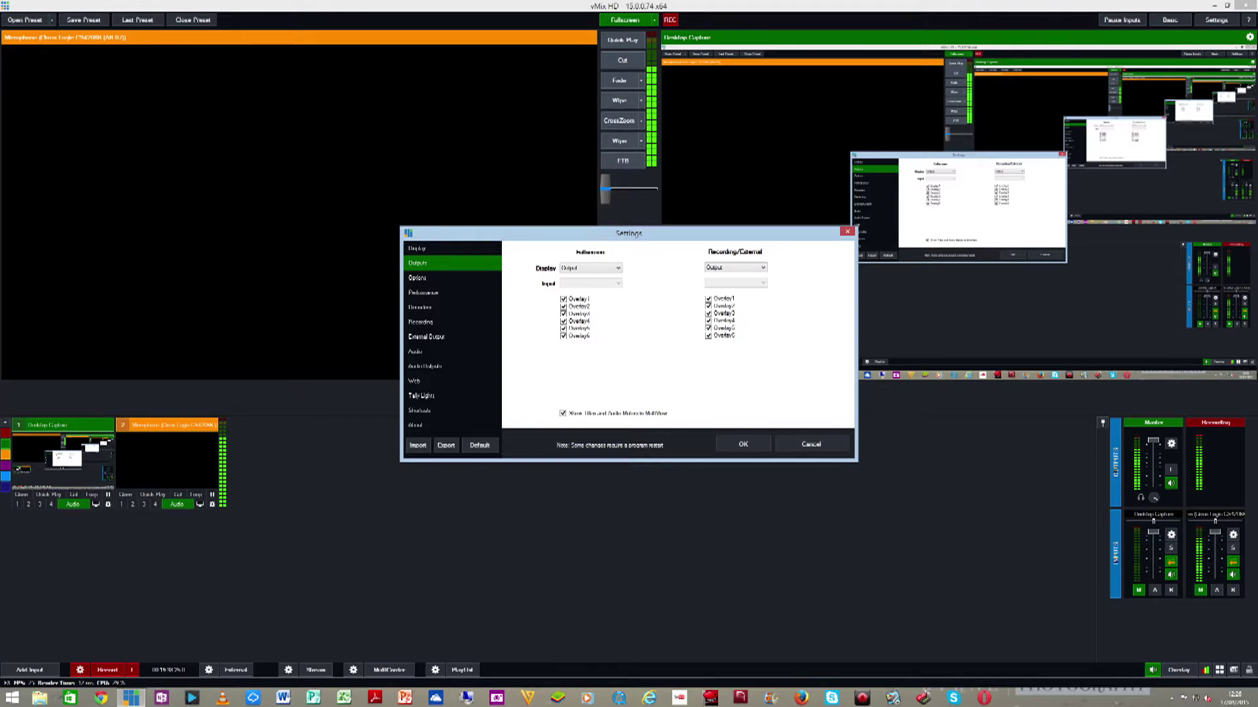
pyautogui.click(618, 268)
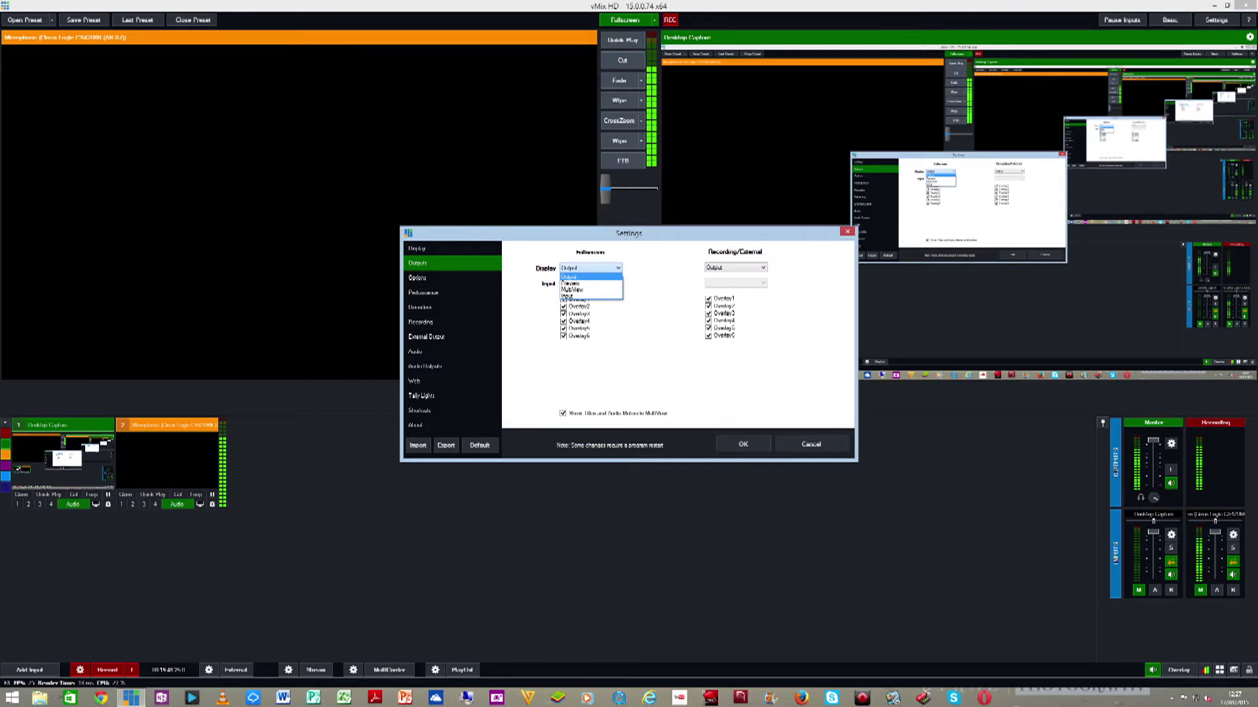
pyautogui.press('Down')
pyautogui.press('Down')
pyautogui.press('Escape')
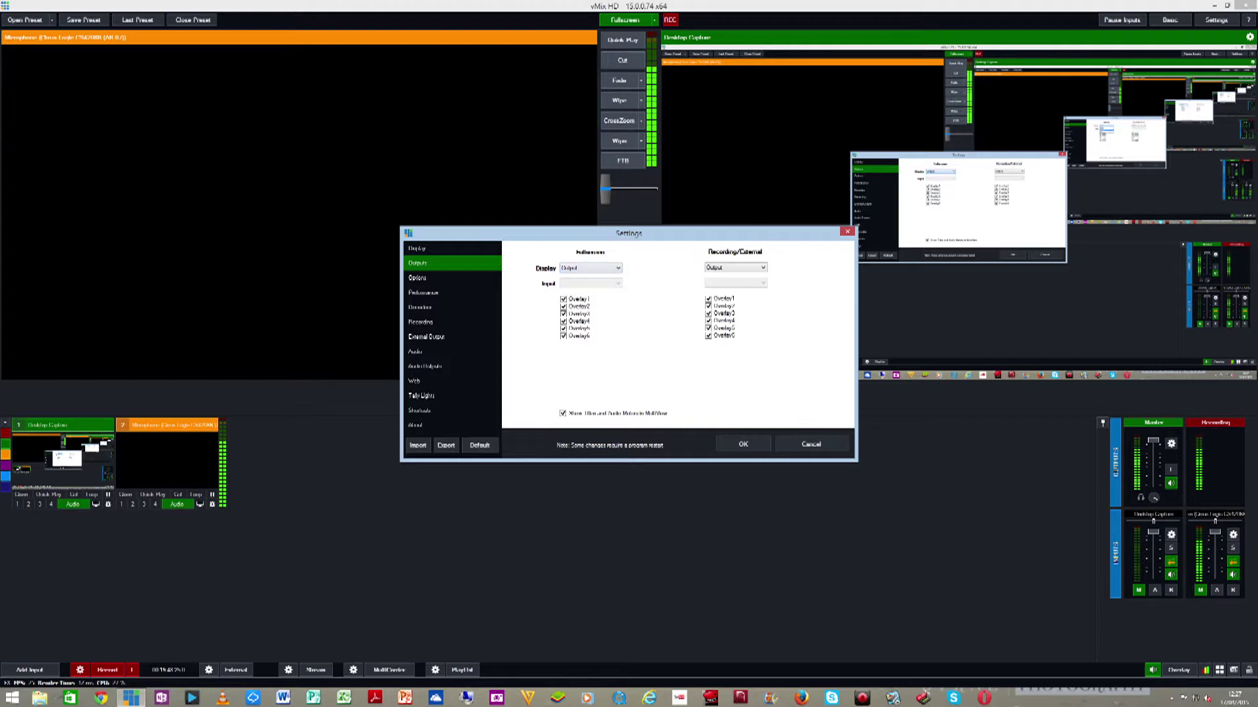
pyautogui.hotkey('alt', 'Down')
pyautogui.press('Escape')
# Step: Examine the Options, Performance and Decoders settings pages in turn
pyautogui.click(418, 278)
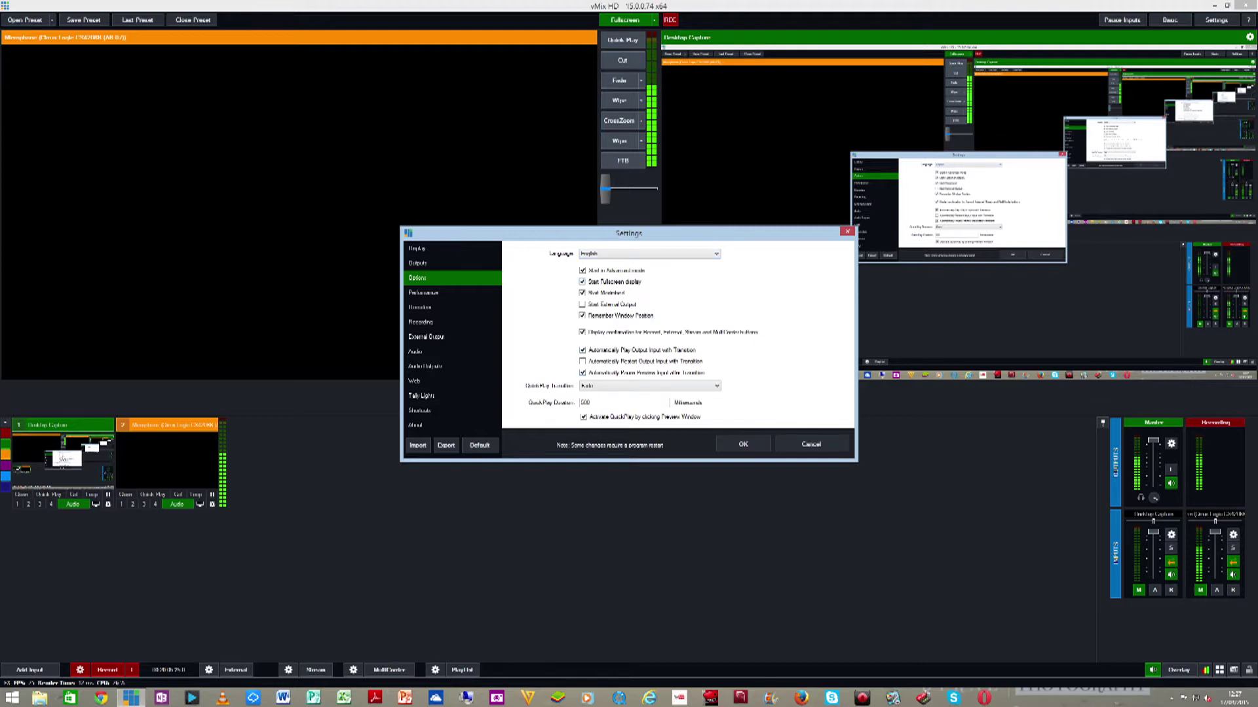
pyautogui.click(423, 293)
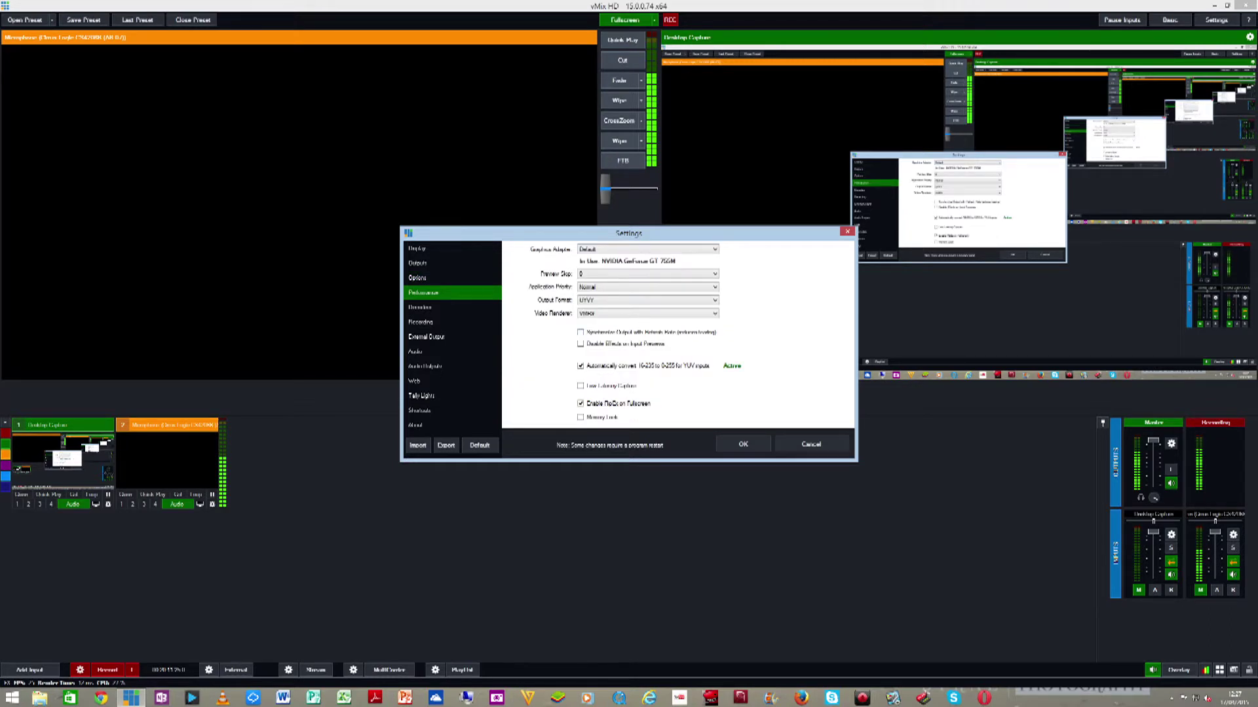
pyautogui.click(420, 307)
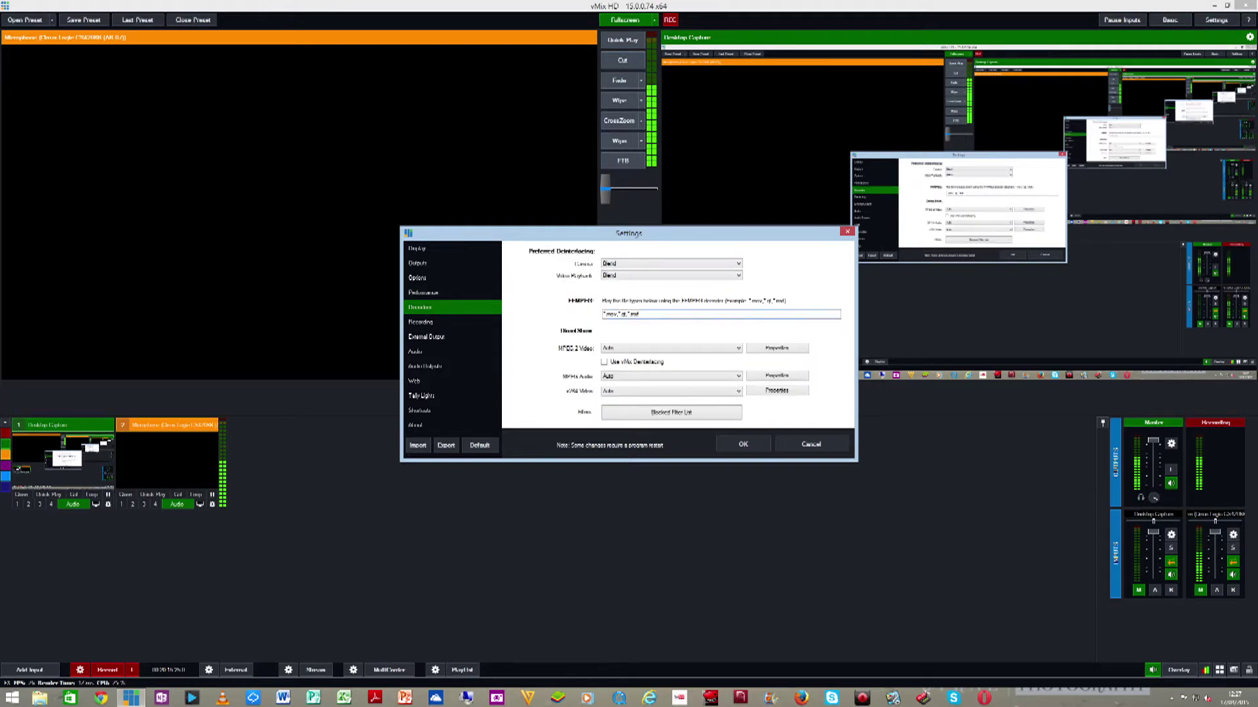
# Step: Examine the Recording settings, then the devices, ports and audio devices offered for the external output
pyautogui.click(420, 322)
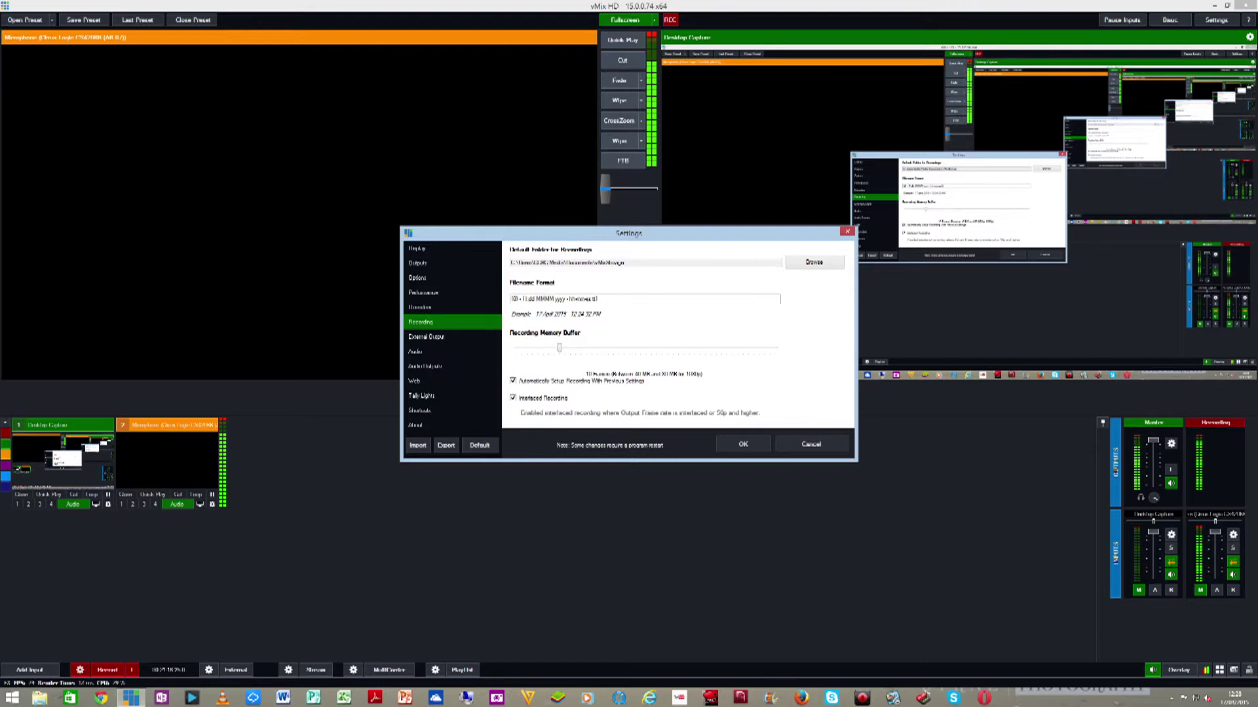
pyautogui.click(426, 337)
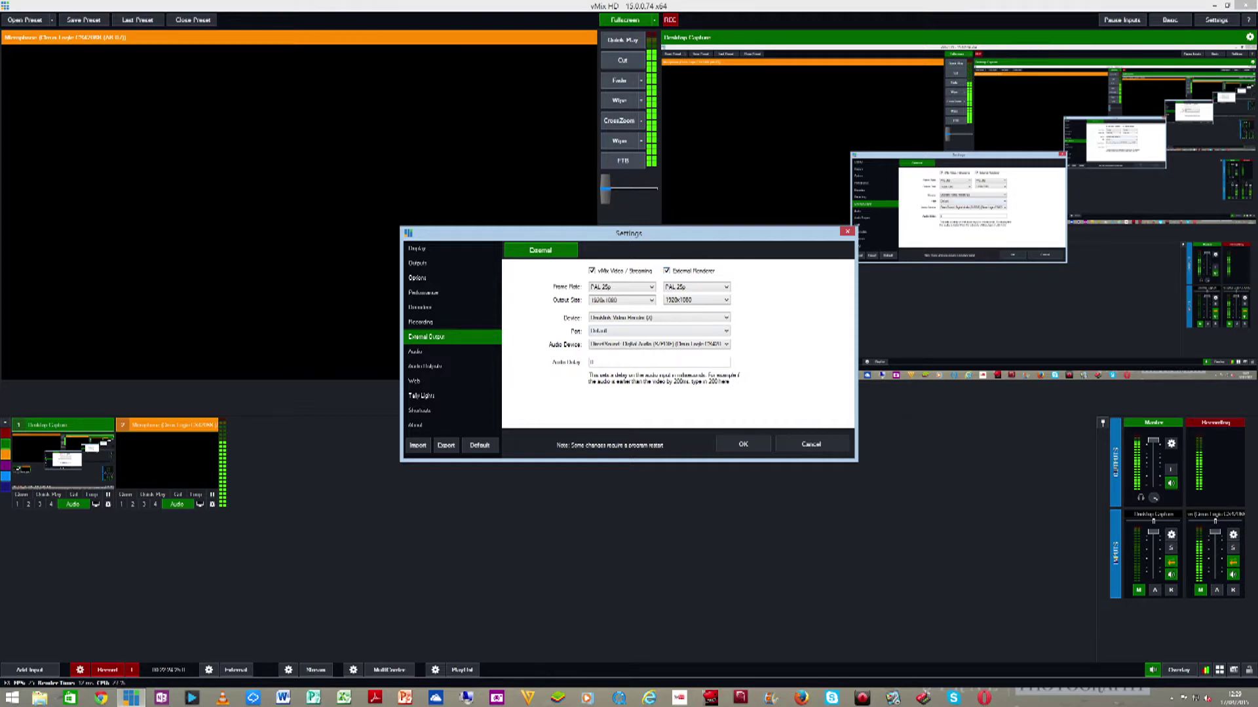
pyautogui.click(659, 317)
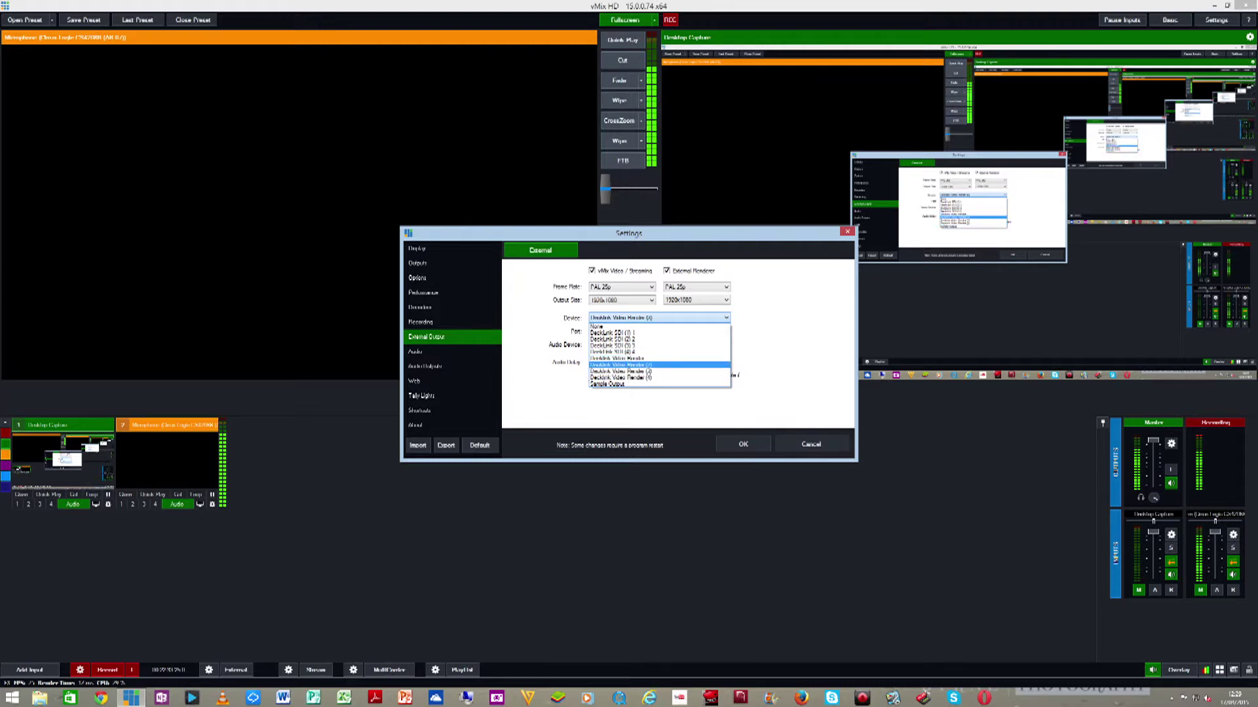
pyautogui.press('Return')
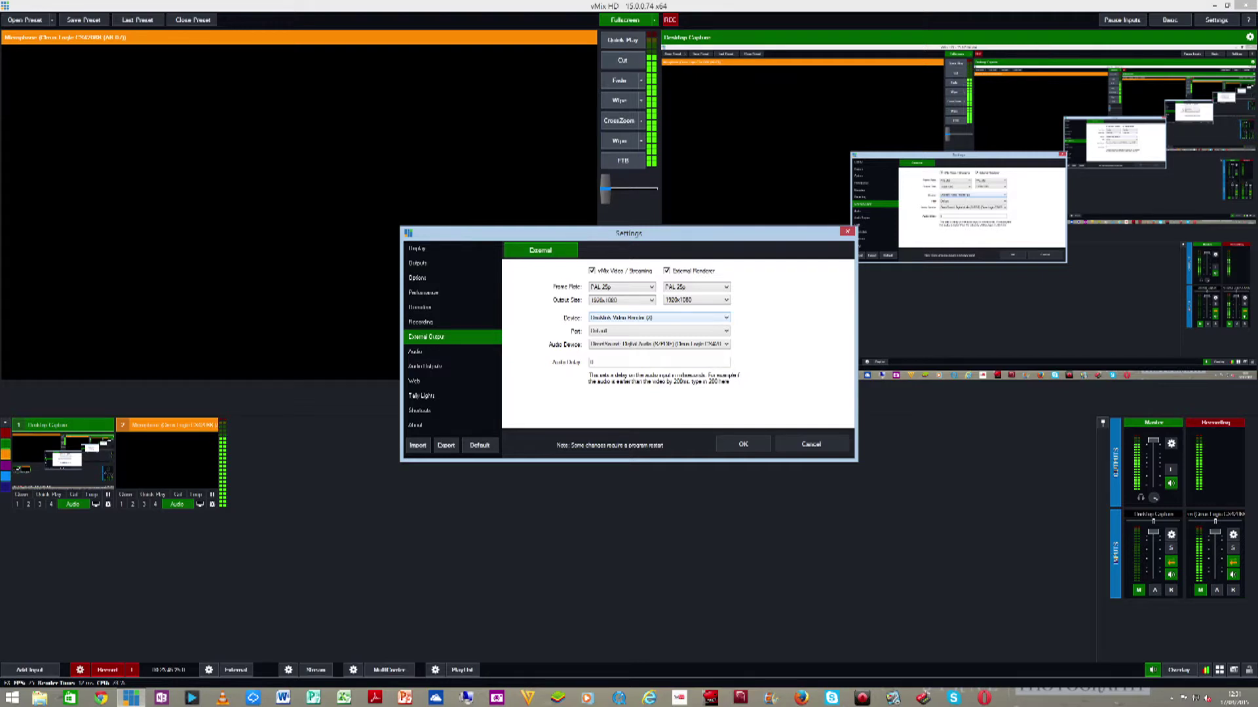
pyautogui.click(658, 331)
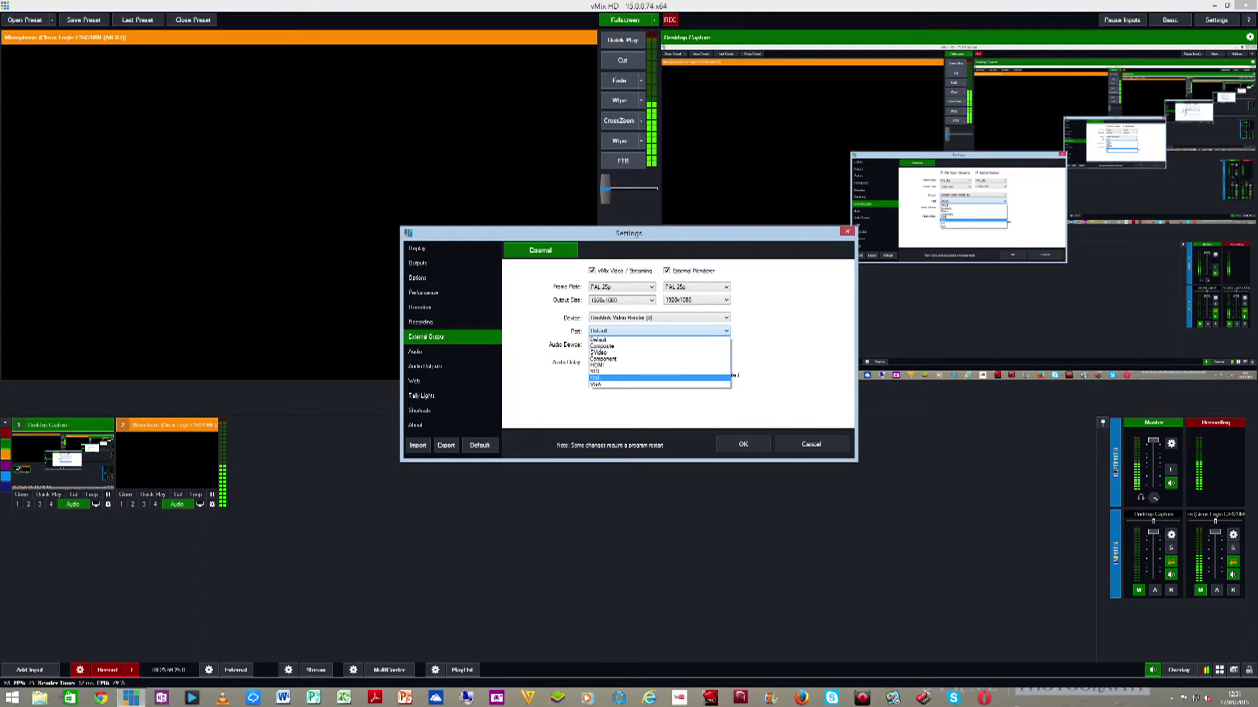
pyautogui.press('Escape')
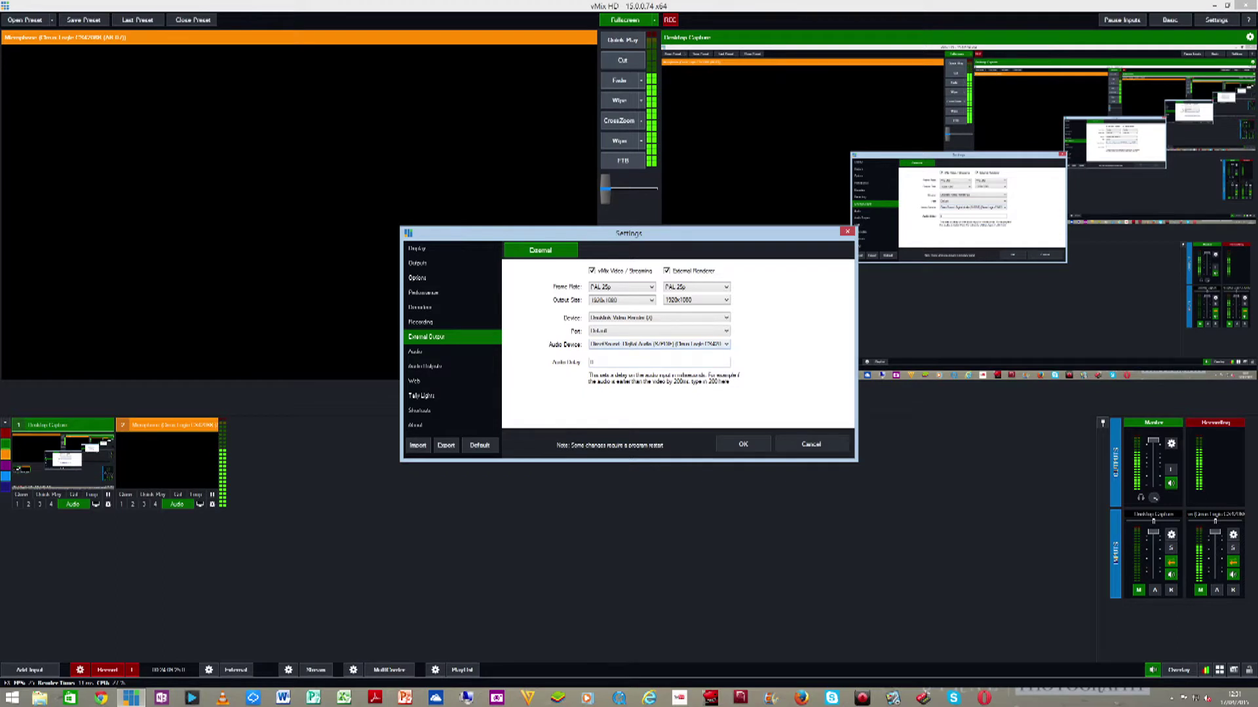
pyautogui.click(658, 344)
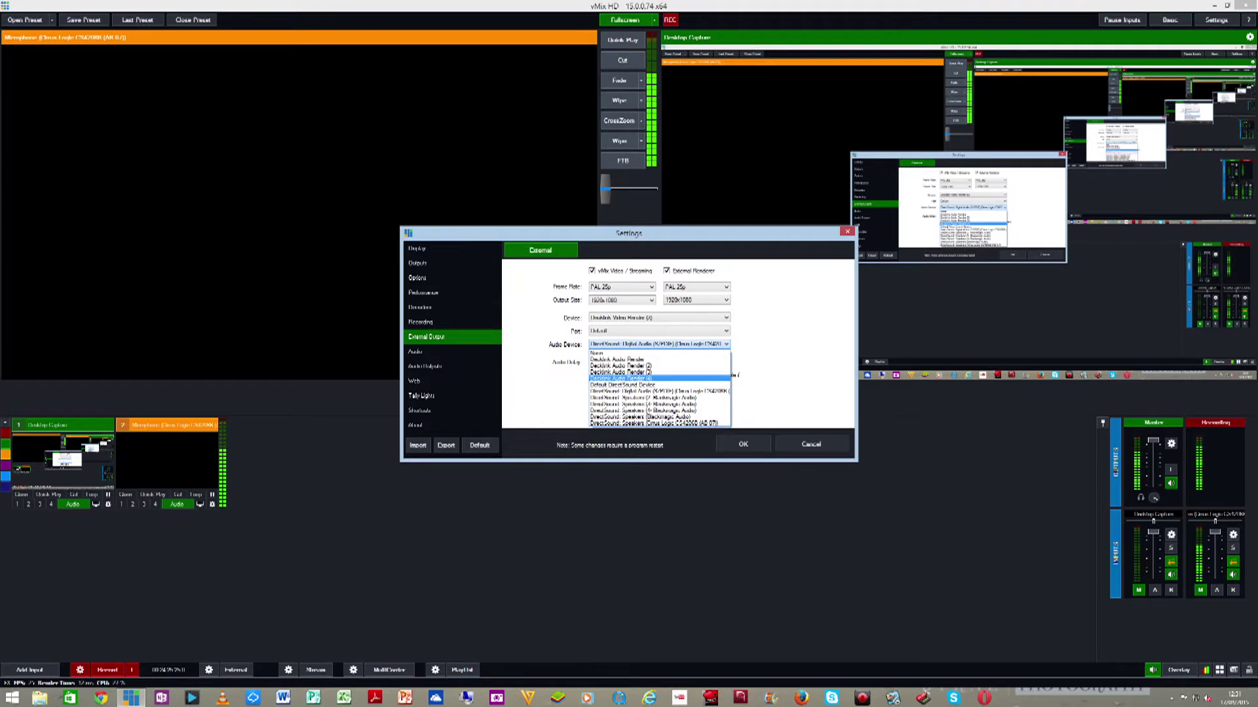
pyautogui.press('Escape')
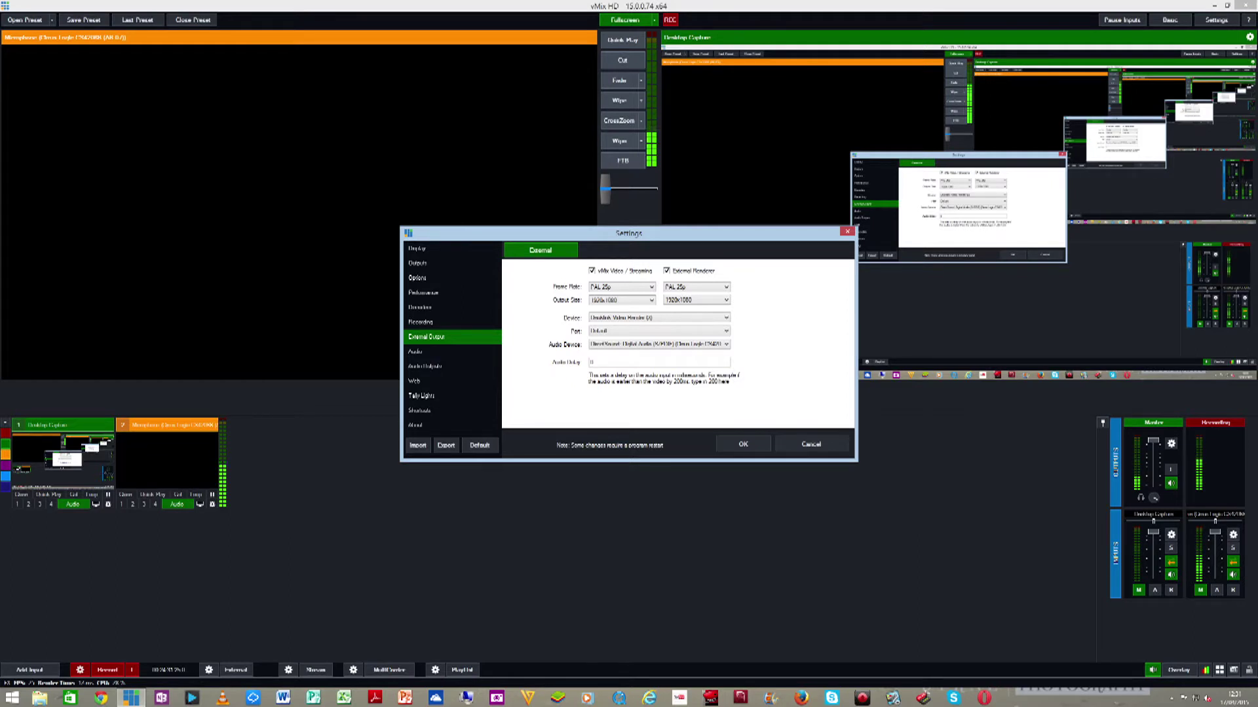
# Step: Review the Audio, Audio Outputs, Web, Tally Lights and Shortcuts settings pages, and close the settings
pyautogui.click(414, 351)
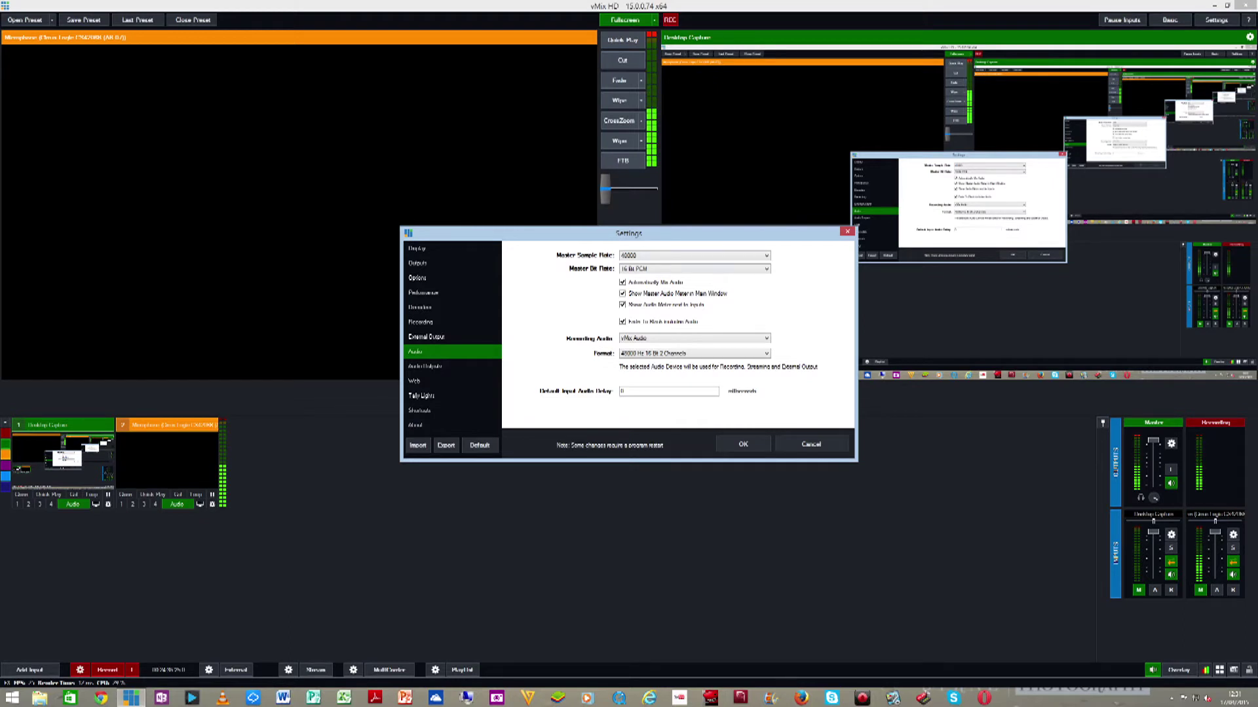
pyautogui.click(424, 366)
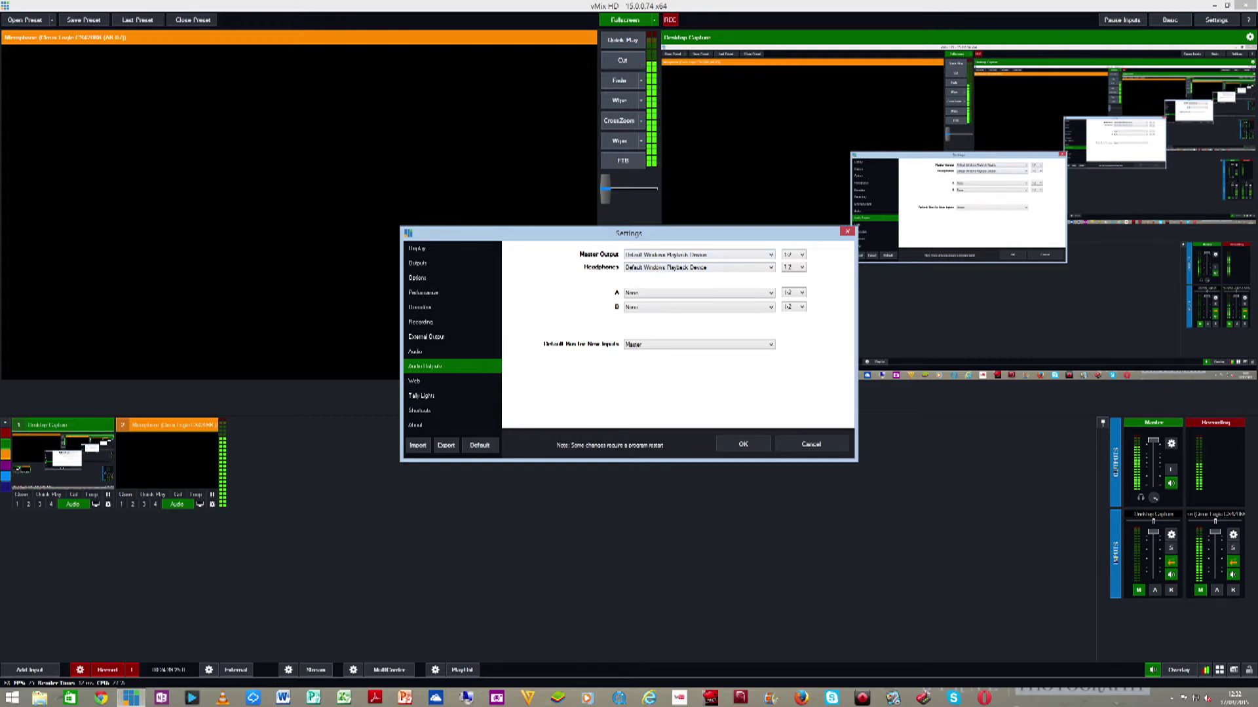
pyautogui.click(432, 380)
pyautogui.click(590, 263)
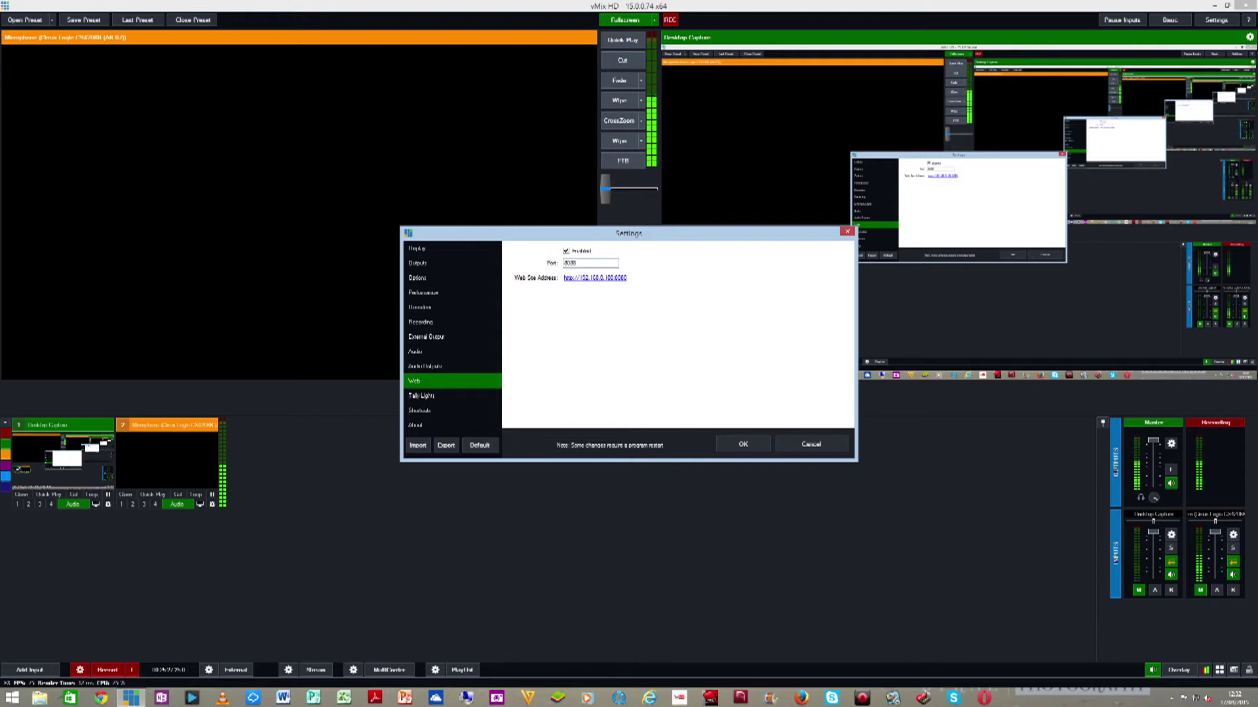
pyautogui.click(421, 396)
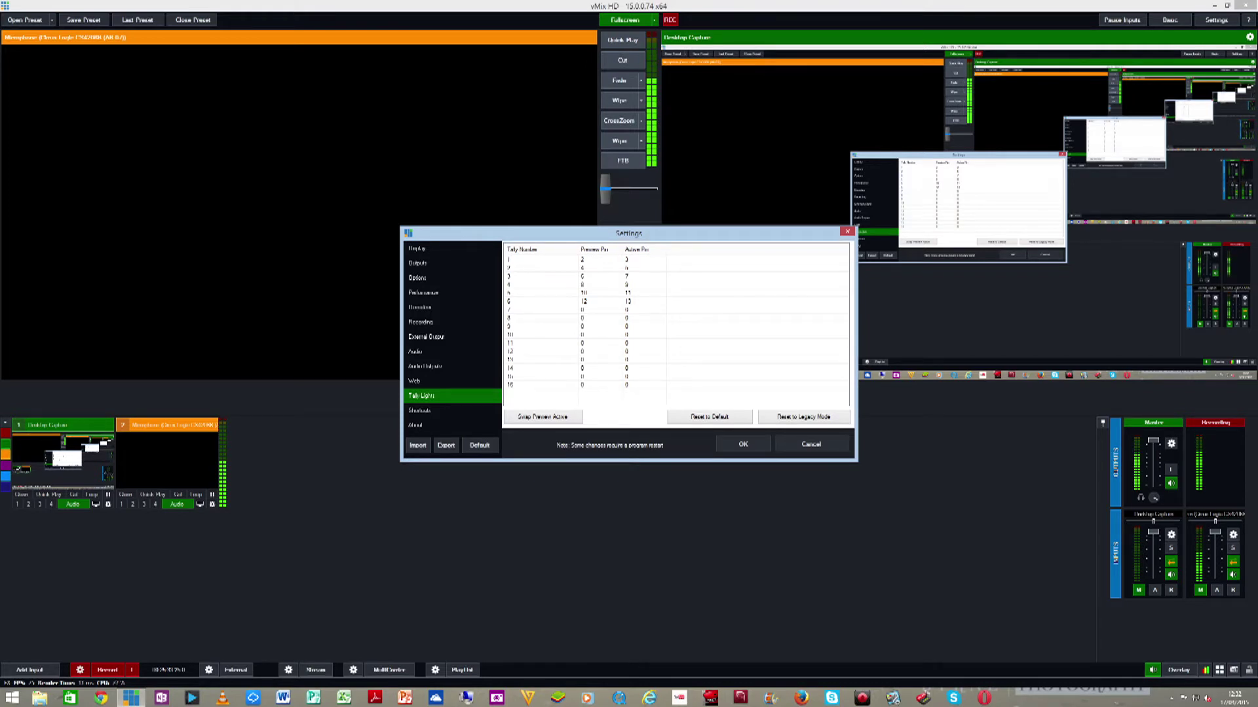
pyautogui.click(419, 410)
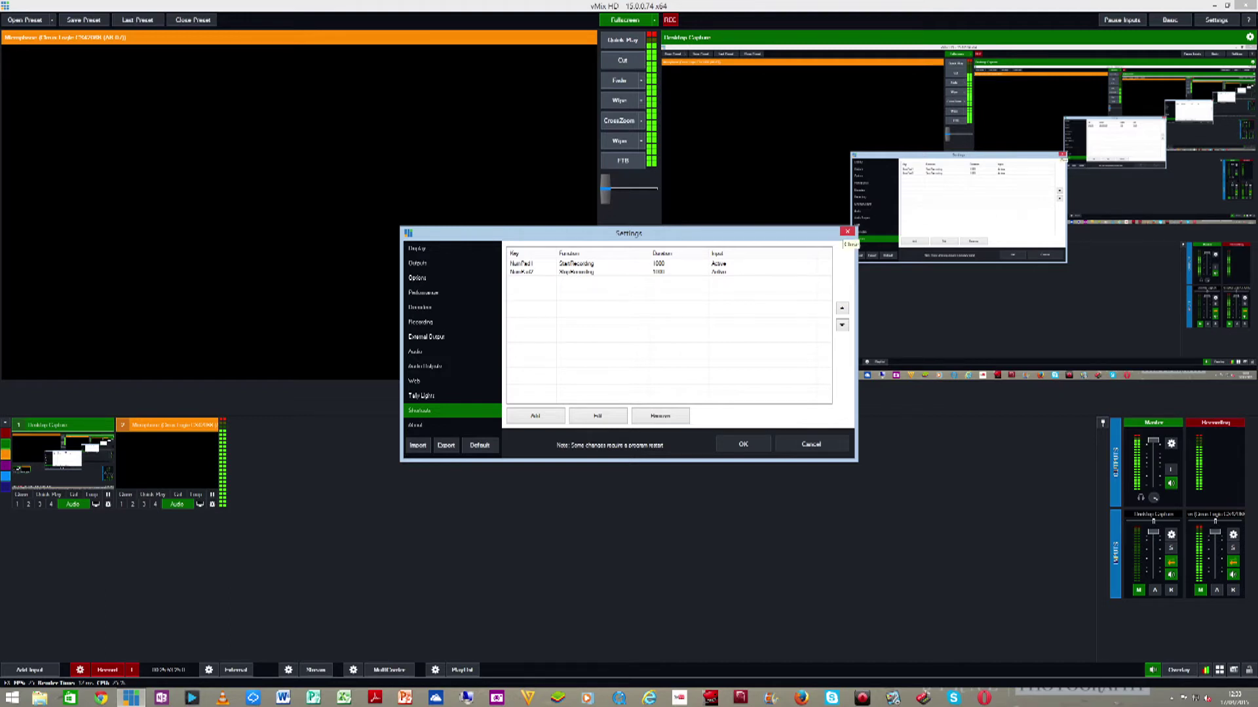
pyautogui.click(847, 232)
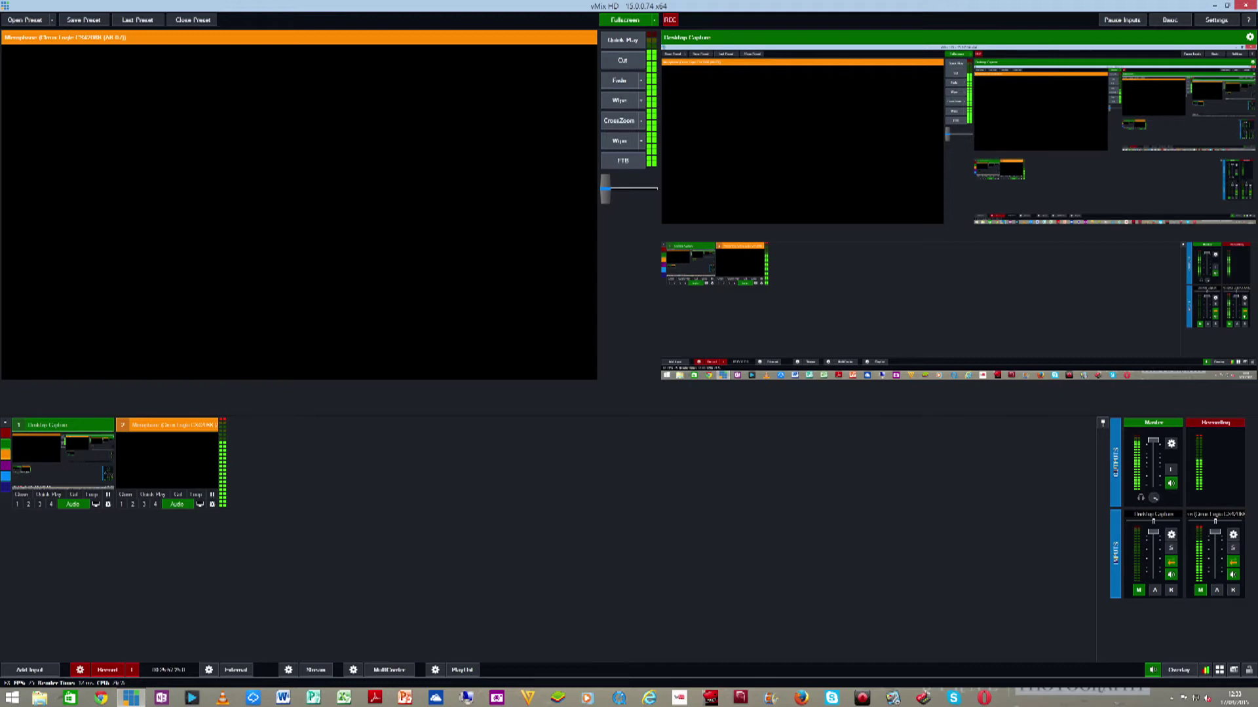
# Step: Start adding a new input and view the Video and List input types
pyautogui.moveTo(1254, 21)
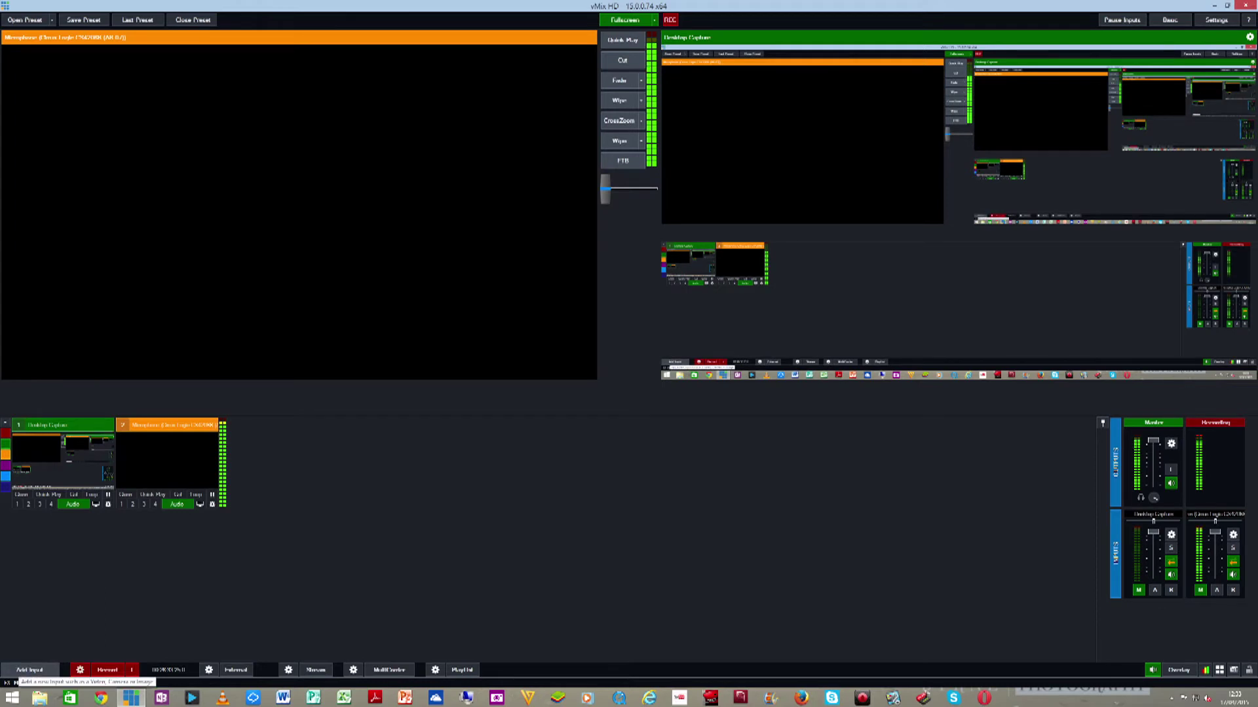
pyautogui.click(28, 670)
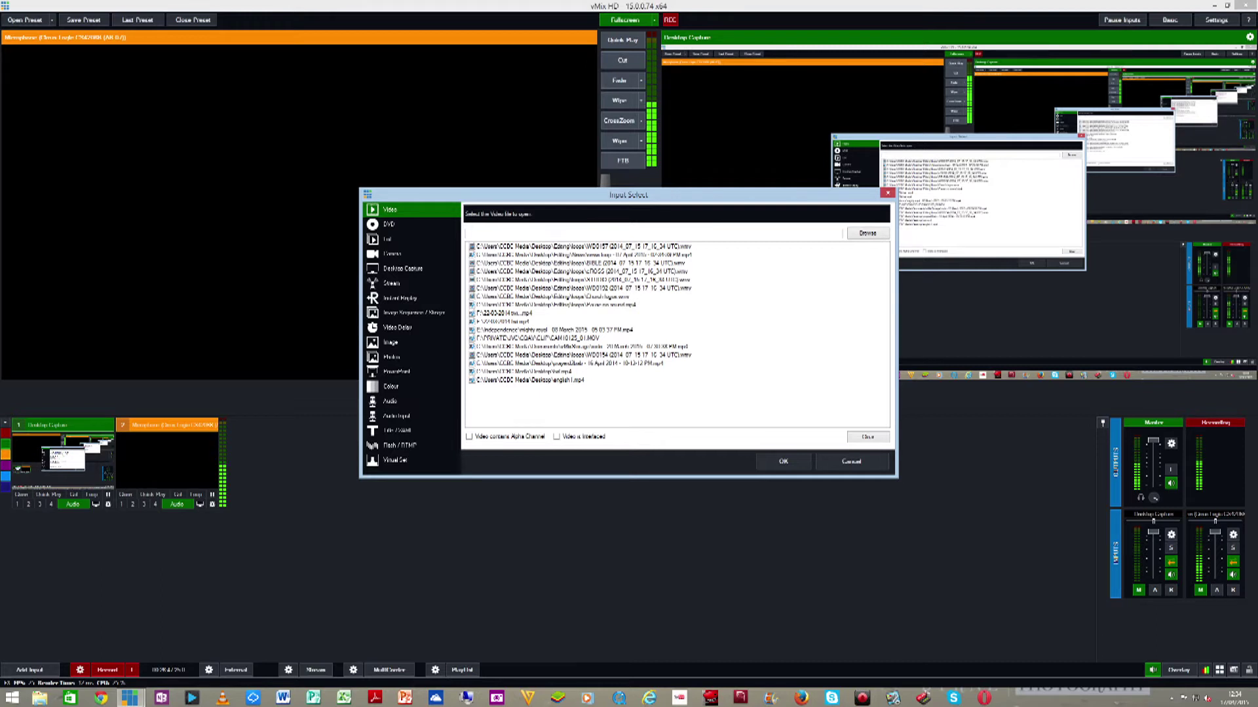
pyautogui.click(387, 239)
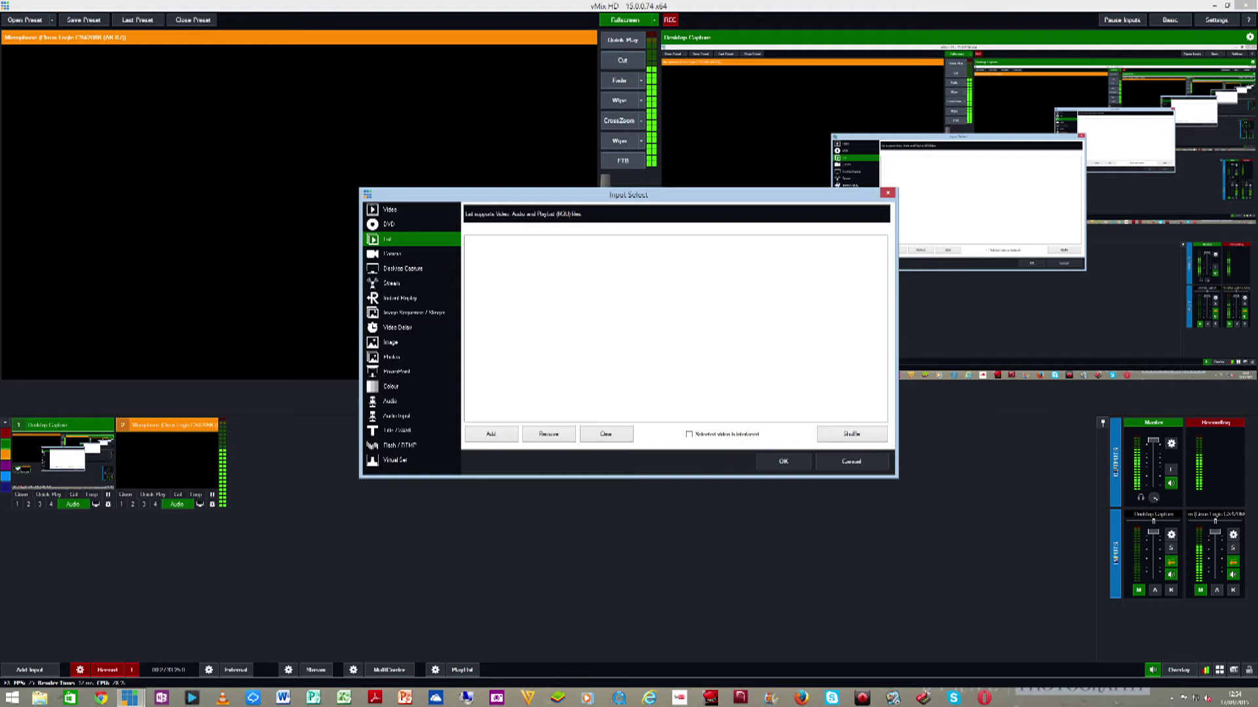
# Step: Choose Decklink Video Capture (2) as the camera for a new camera input
pyautogui.click(391, 253)
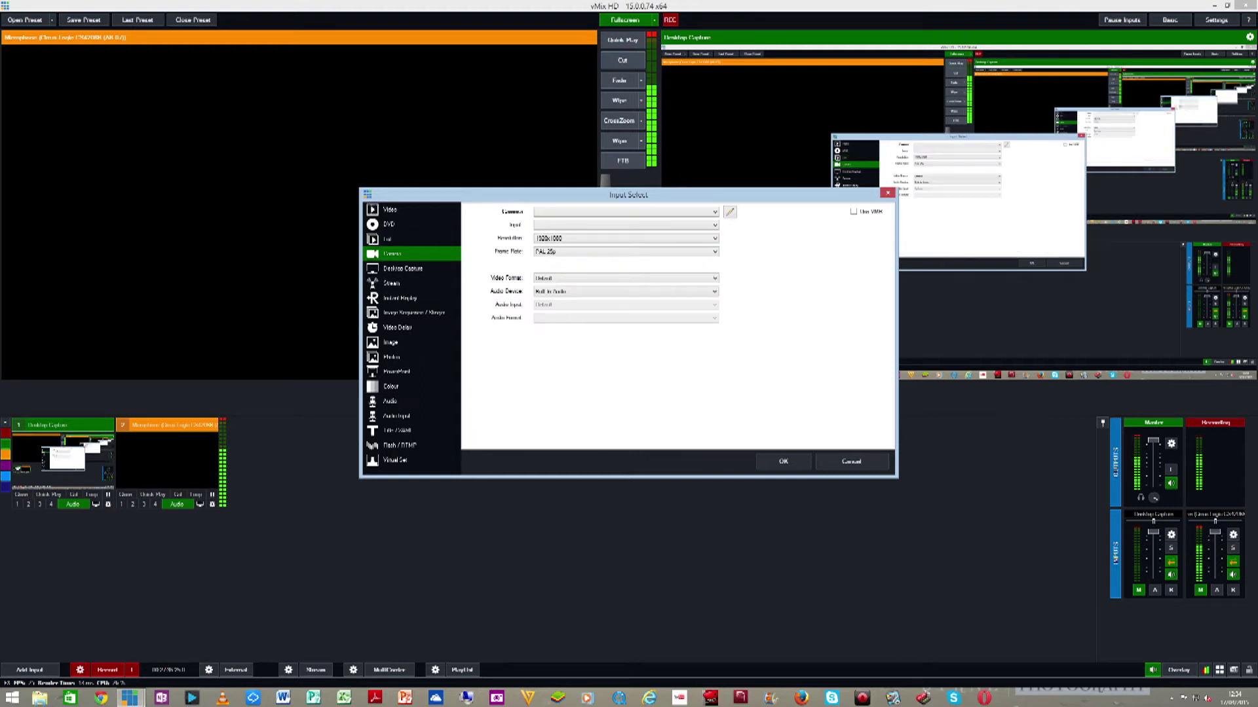
pyautogui.click(625, 211)
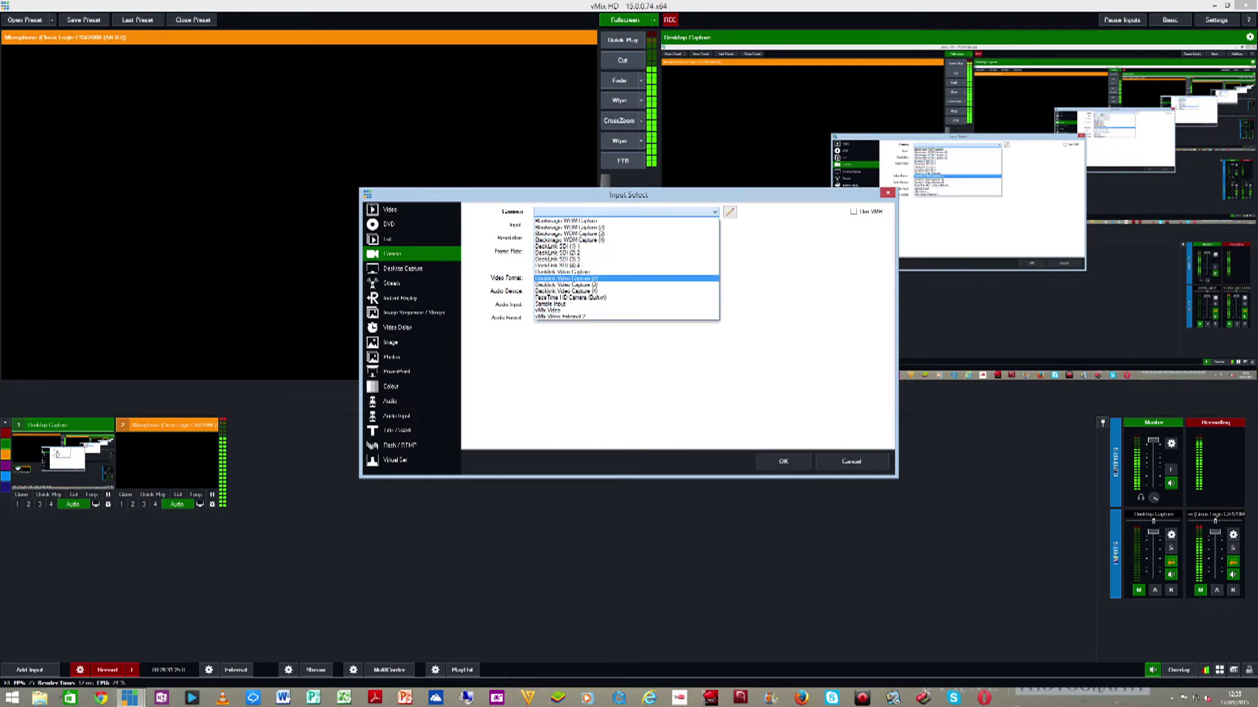
pyautogui.click(565, 278)
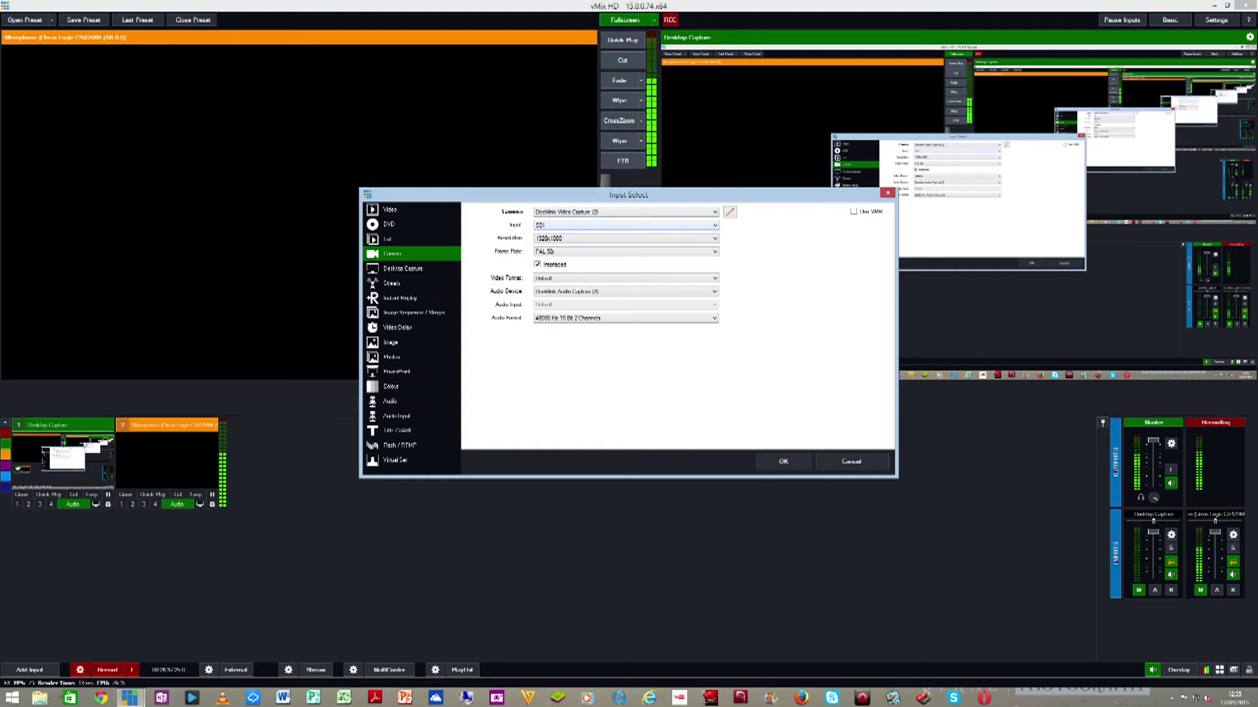
# Step: Look through the connection types offered for the camera's input, keeping SDI
pyautogui.hotkey('alt', 'Down')
pyautogui.press('Return')
pyautogui.hotkey('alt', 'Down')
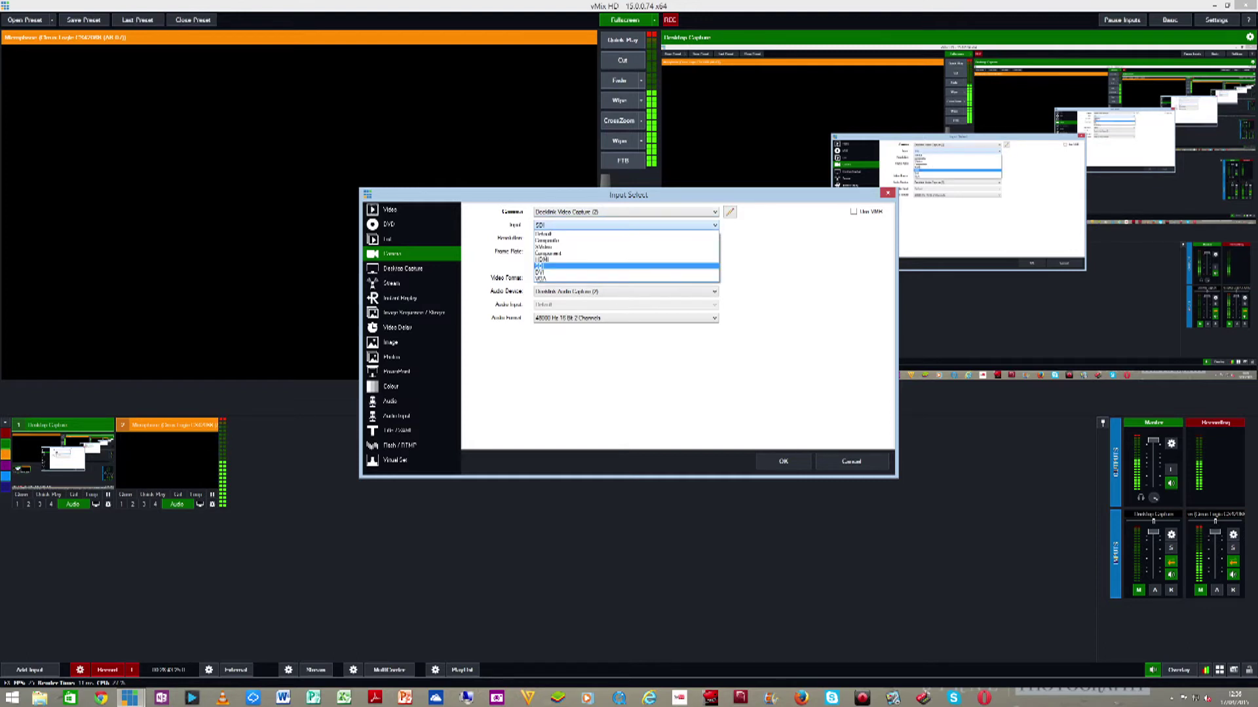
pyautogui.press('Up')
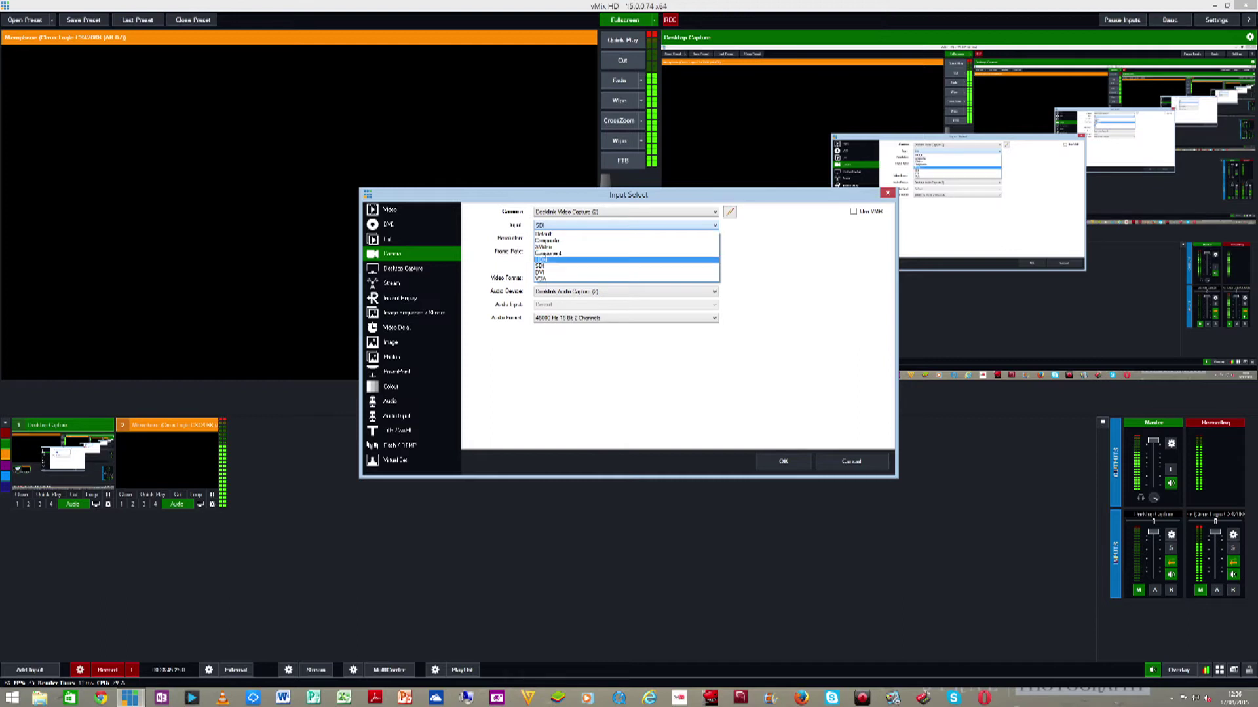
pyautogui.press('Escape')
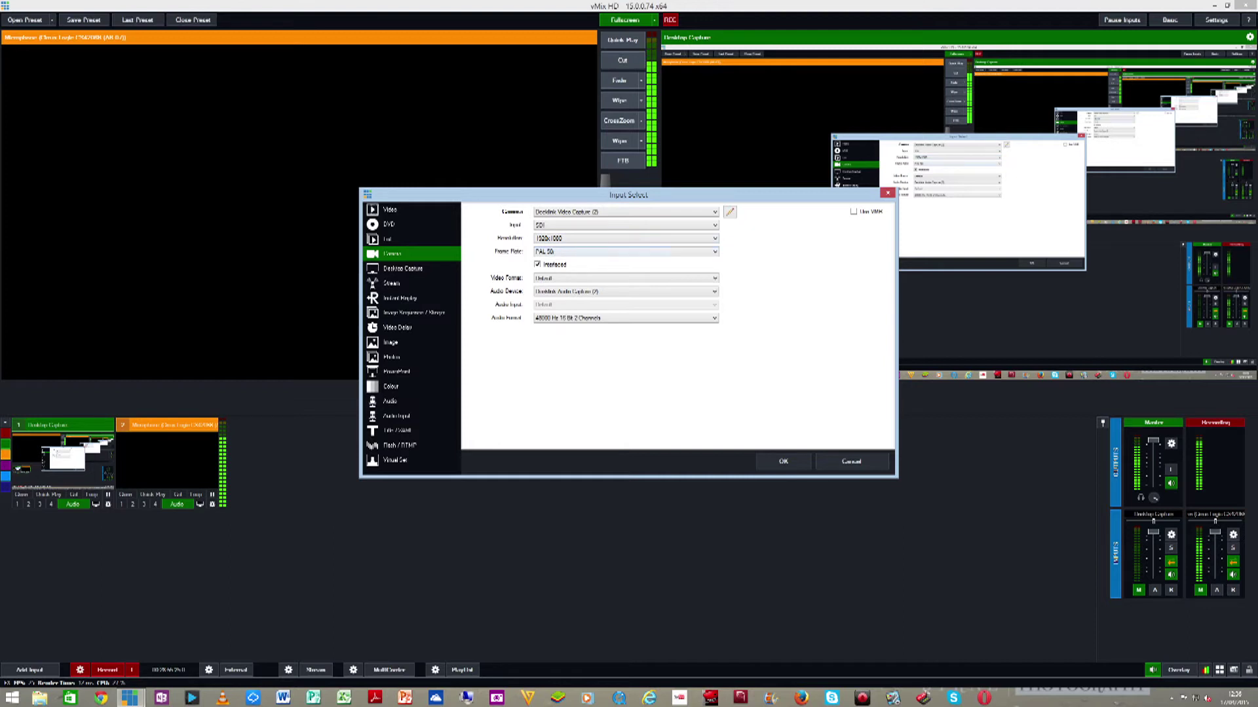
# Step: Look through the frame rates offered for the camera input, keeping the current PAL setting
pyautogui.hotkey('alt', 'Down')
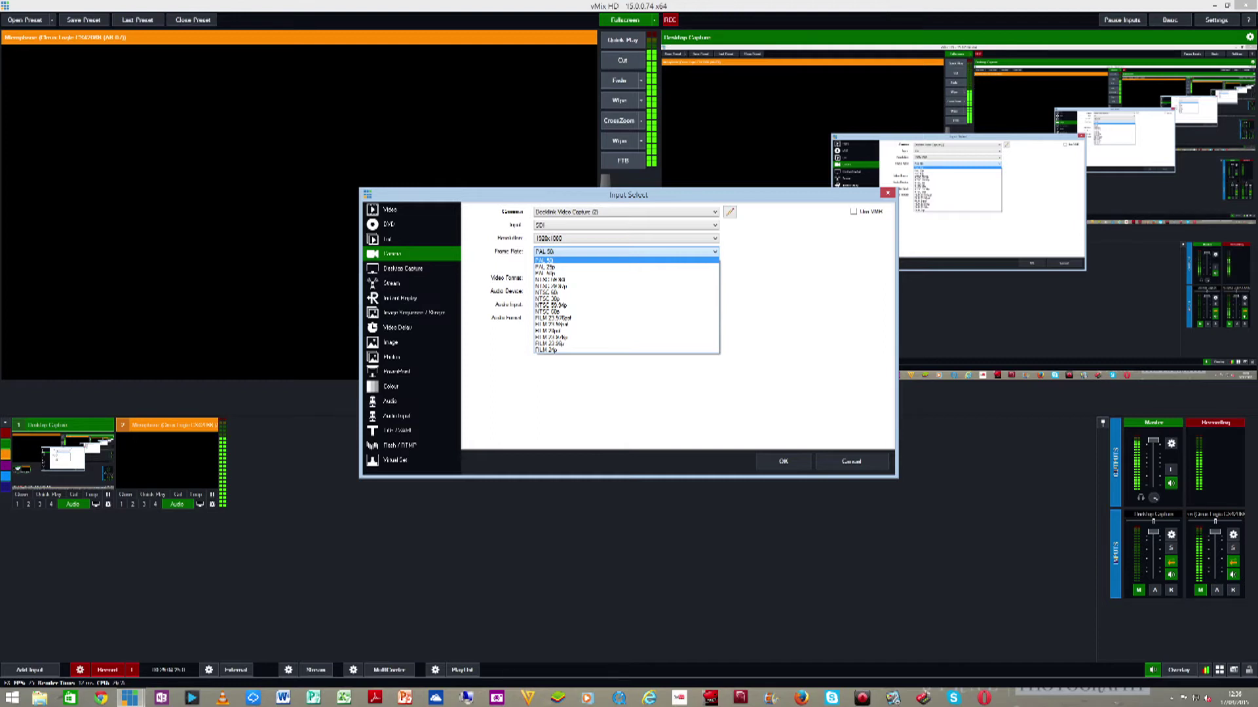
pyautogui.press('Return')
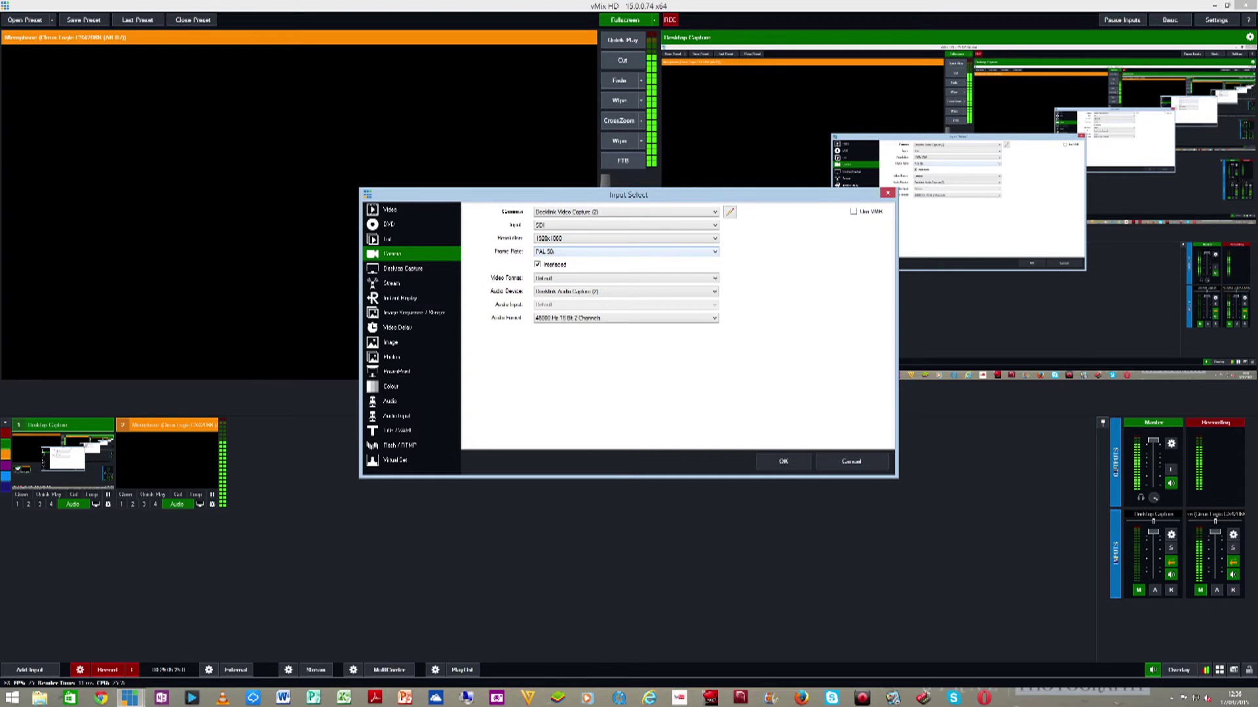
pyautogui.hotkey('alt', 'Down')
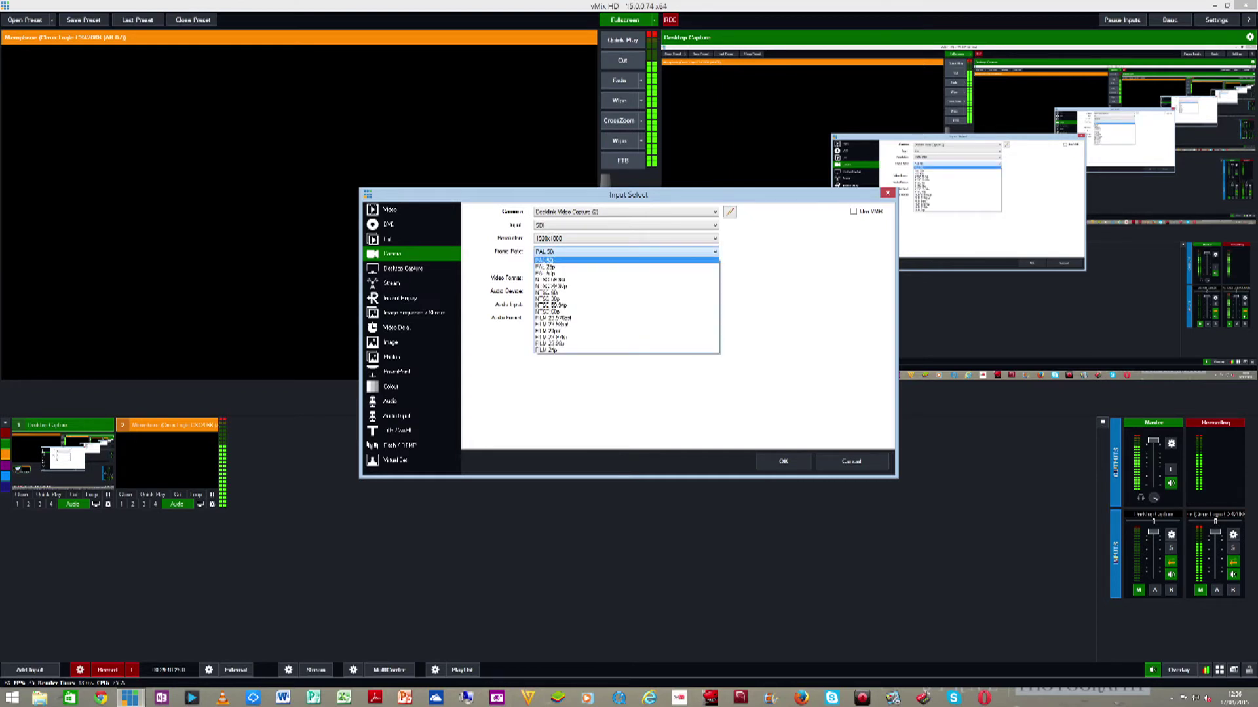
pyautogui.press('Down')
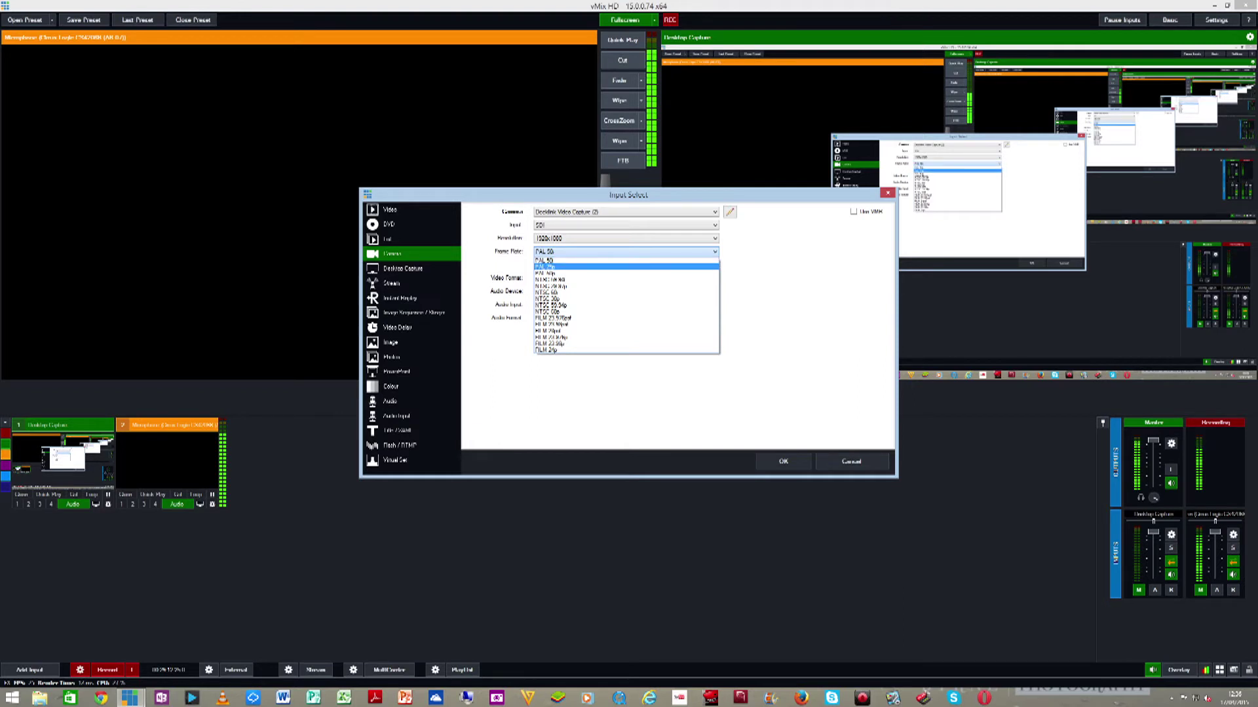
pyautogui.press('Escape')
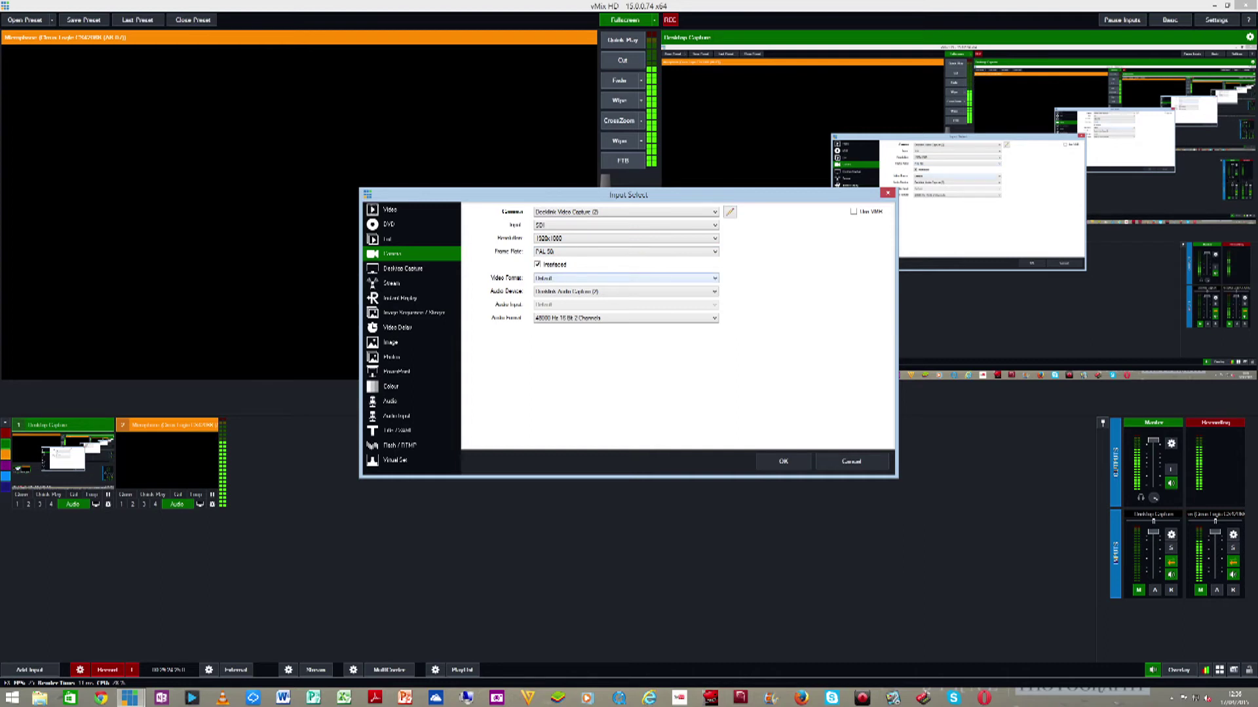
# Step: Look through the camera's video format, audio device and audio format options without changing them
pyautogui.hotkey('alt', 'Down')
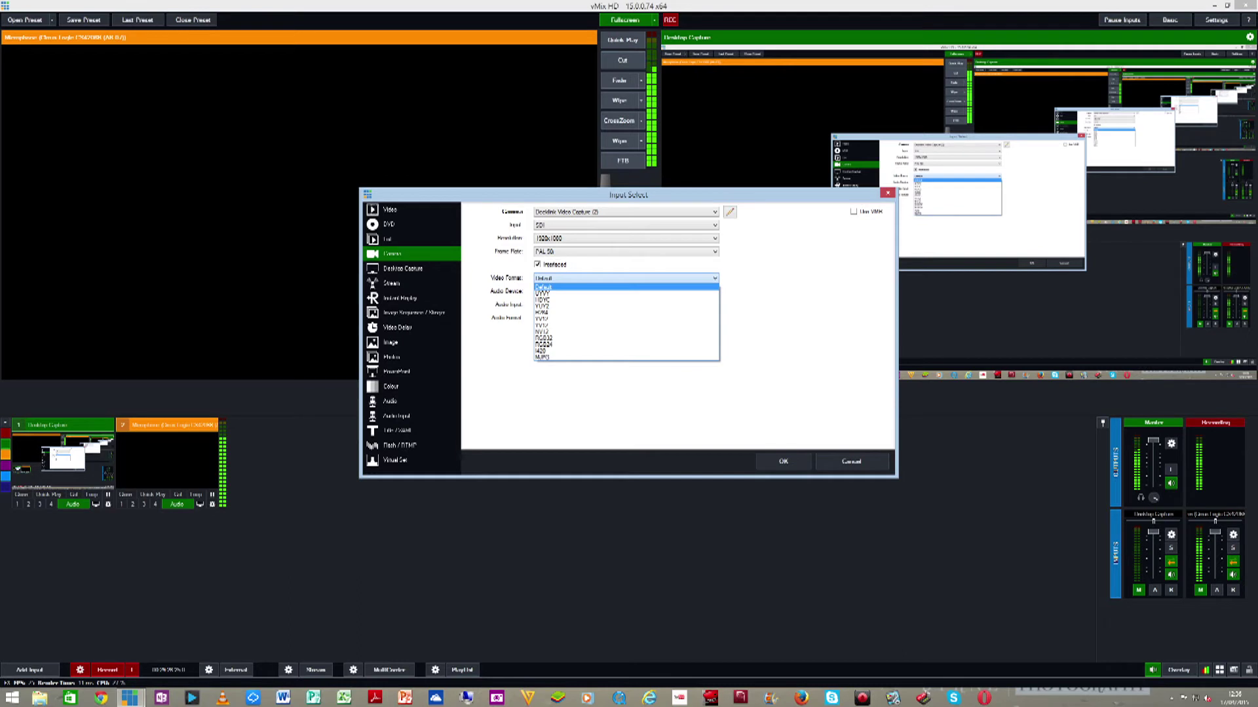
pyautogui.press('Escape')
pyautogui.click(625, 291)
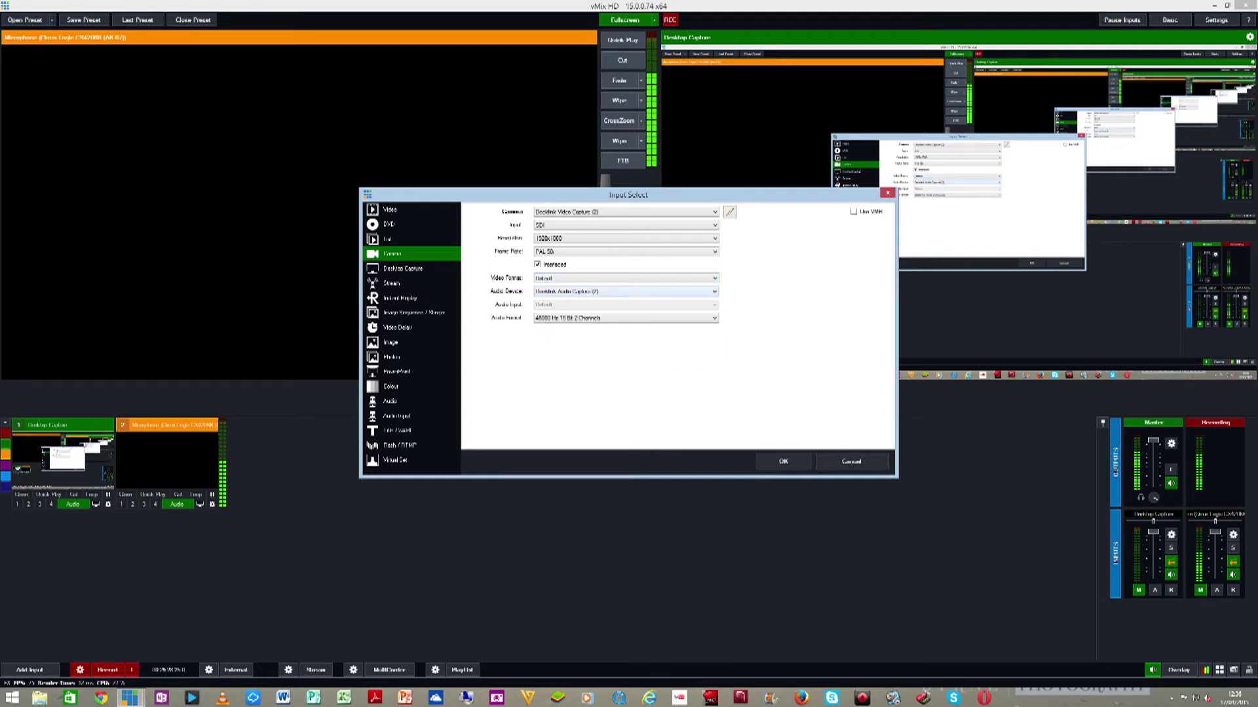
pyautogui.hotkey('alt', 'Down')
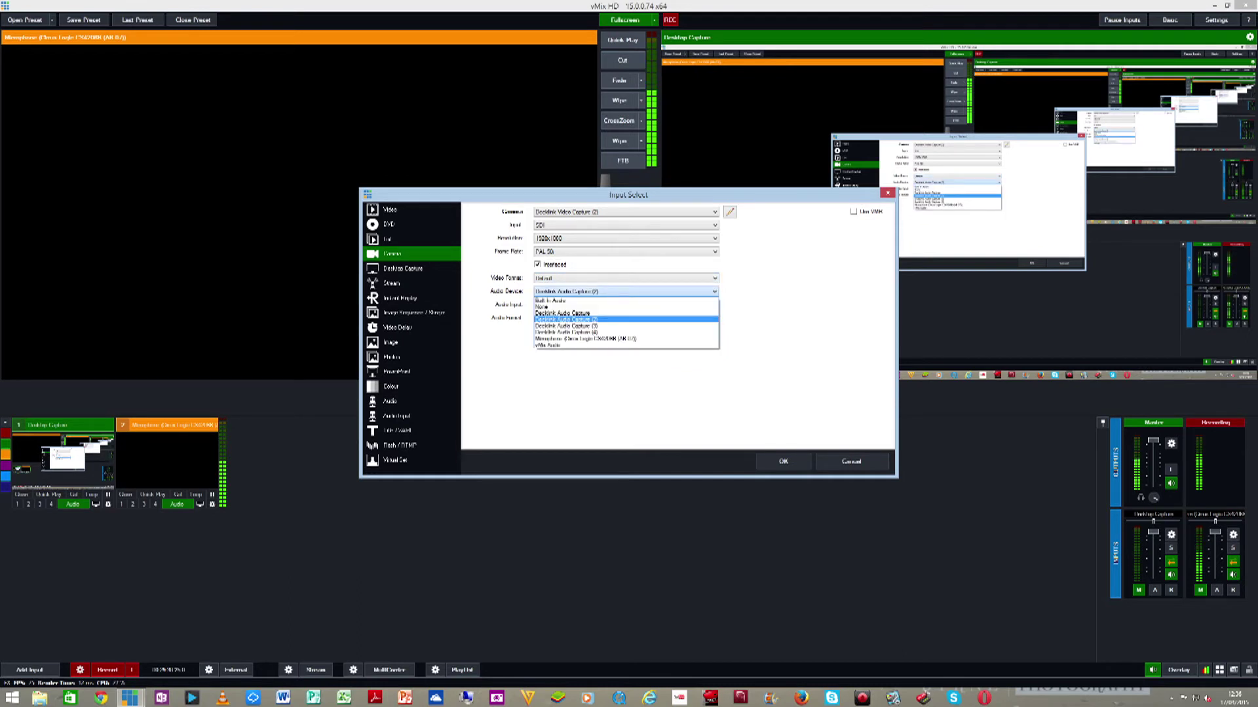
pyautogui.press('Return')
pyautogui.click(626, 211)
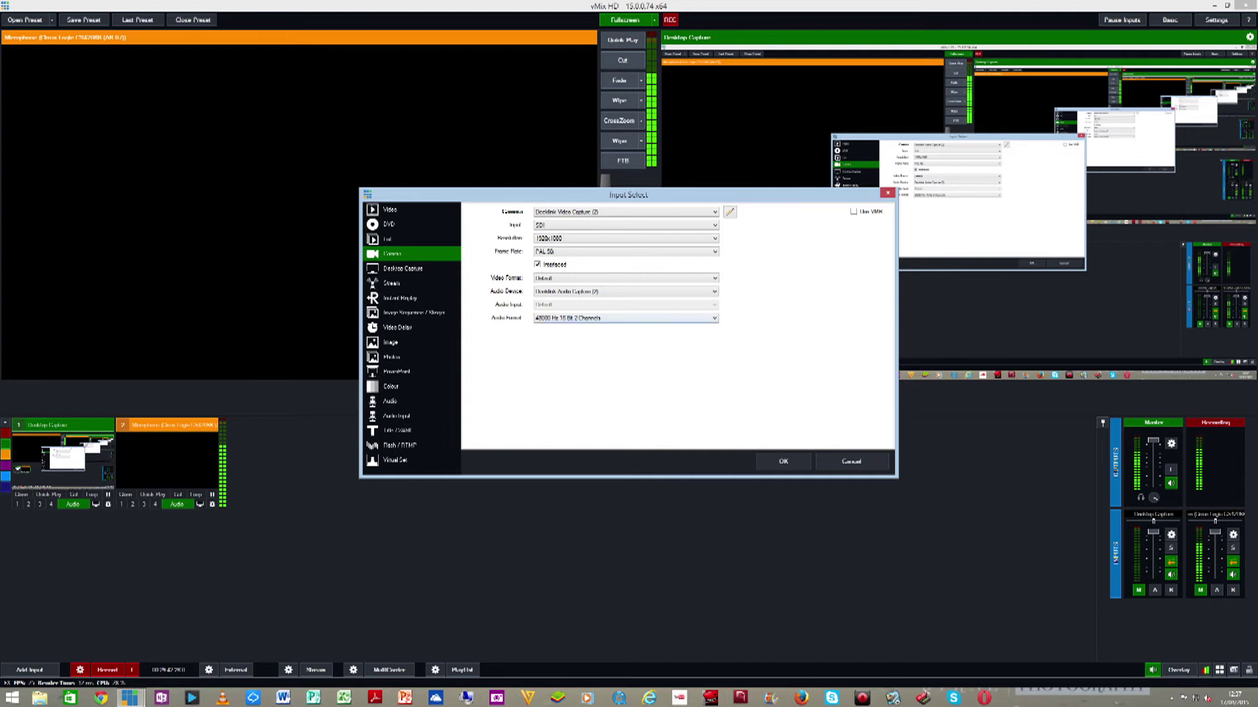
pyautogui.click(626, 317)
pyautogui.click(626, 325)
# Step: Check the list of editable capture devices for the camera input, and show the Desktop Capture input type
pyautogui.click(729, 212)
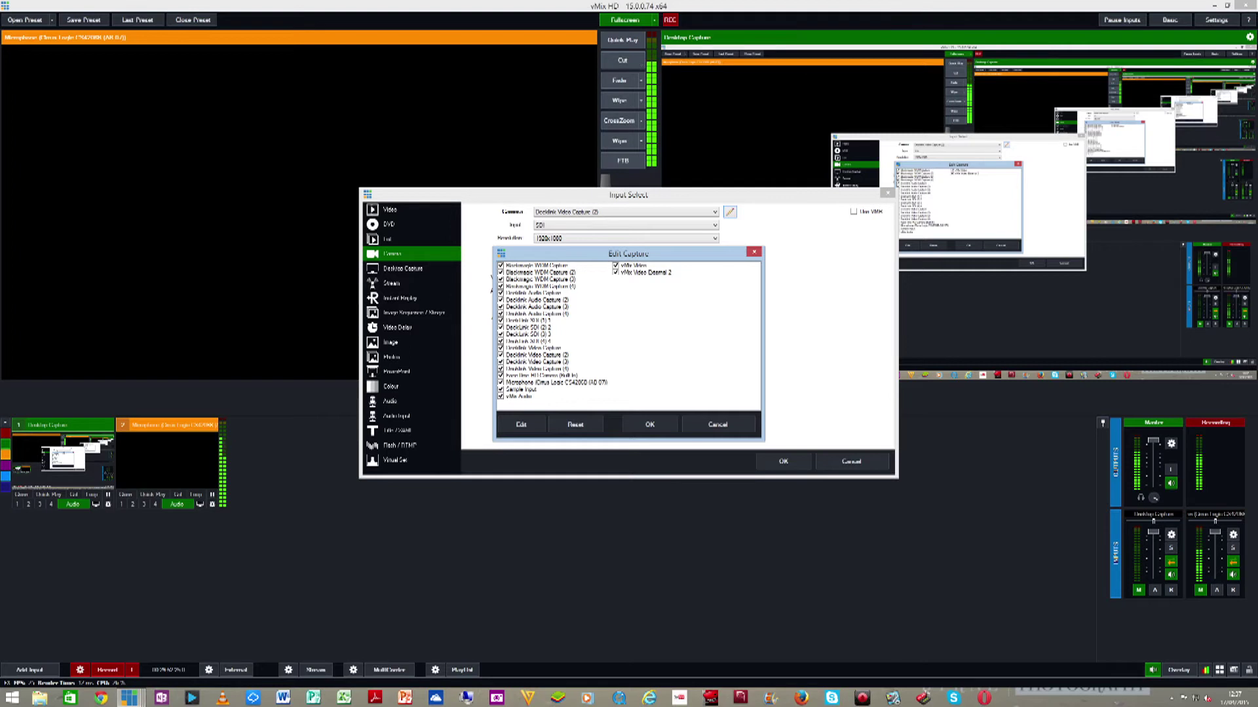
pyautogui.press('Return')
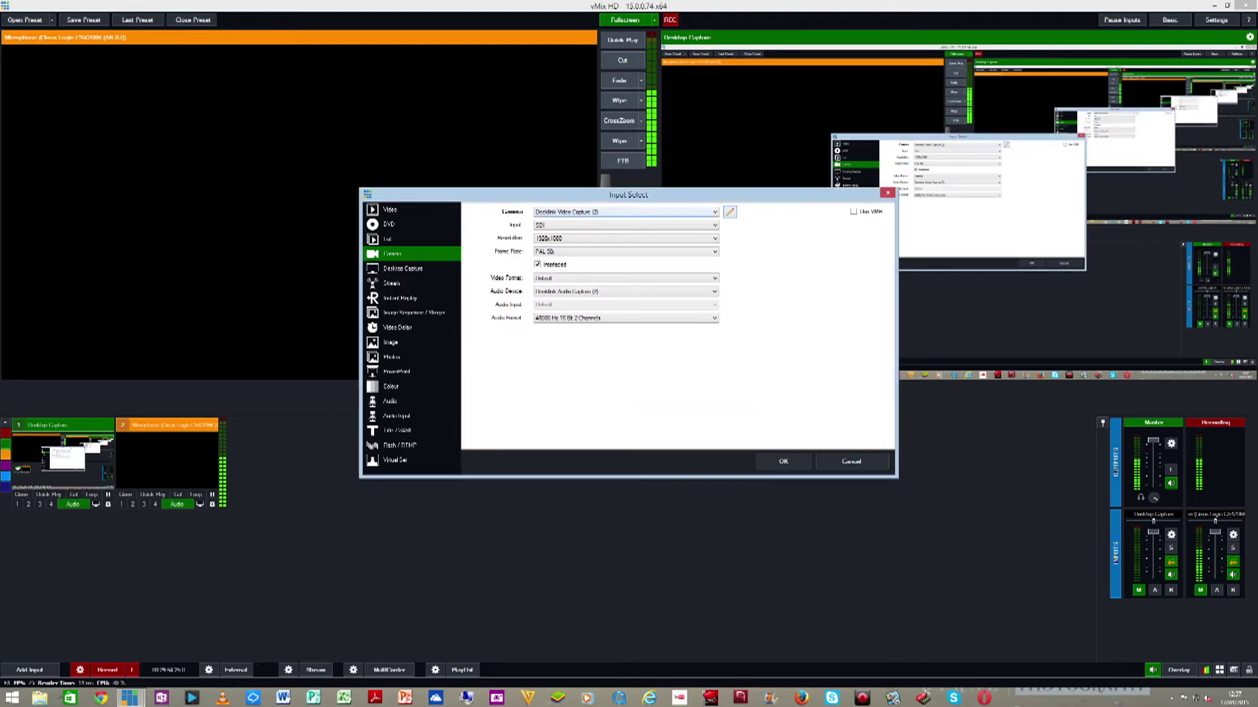
pyautogui.hotkey('alt', 'Down')
pyautogui.press('Escape')
pyautogui.click(402, 269)
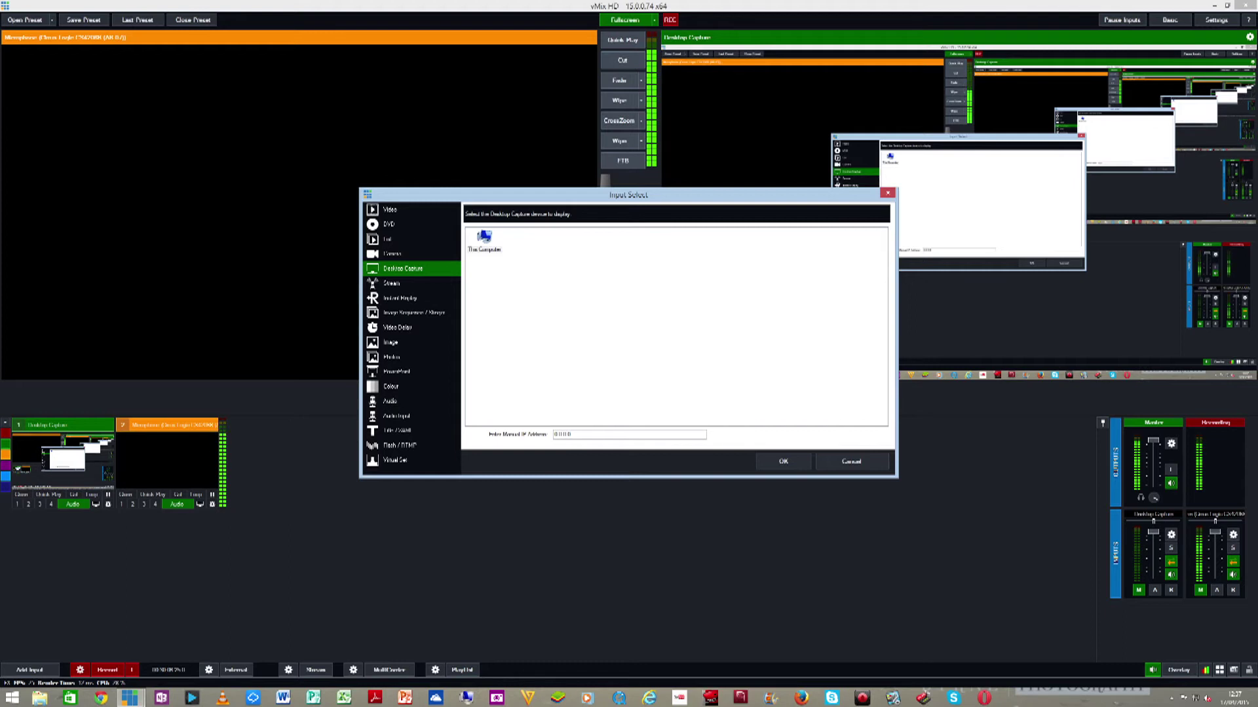
# Step: Add a Desktop Capture input of This Computer, capturing the Desktop on display 1
pyautogui.click(484, 241)
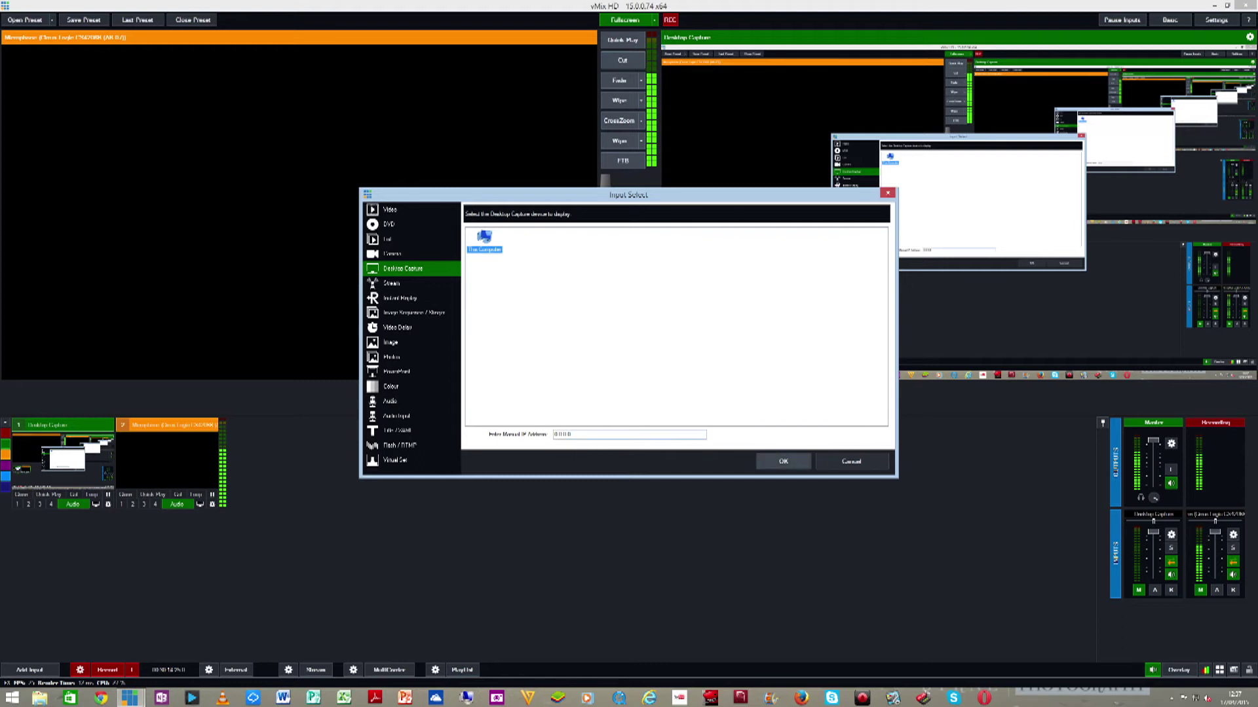
pyautogui.click(782, 461)
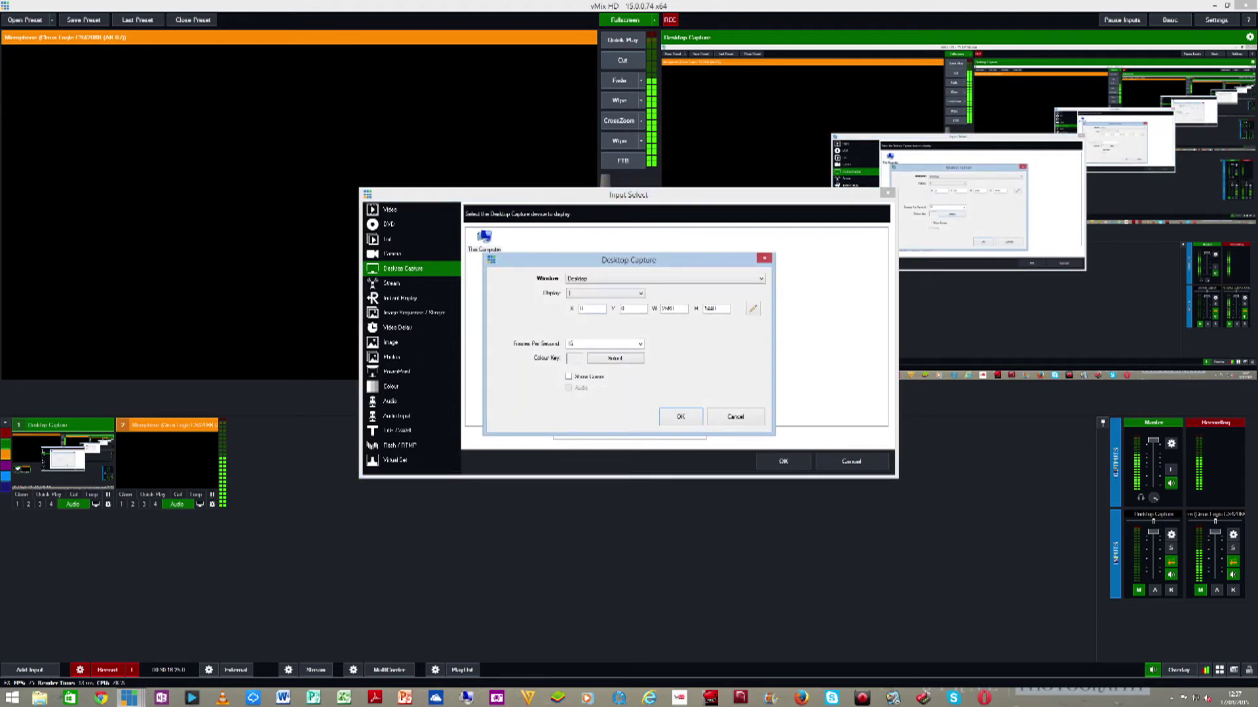
pyautogui.click(605, 293)
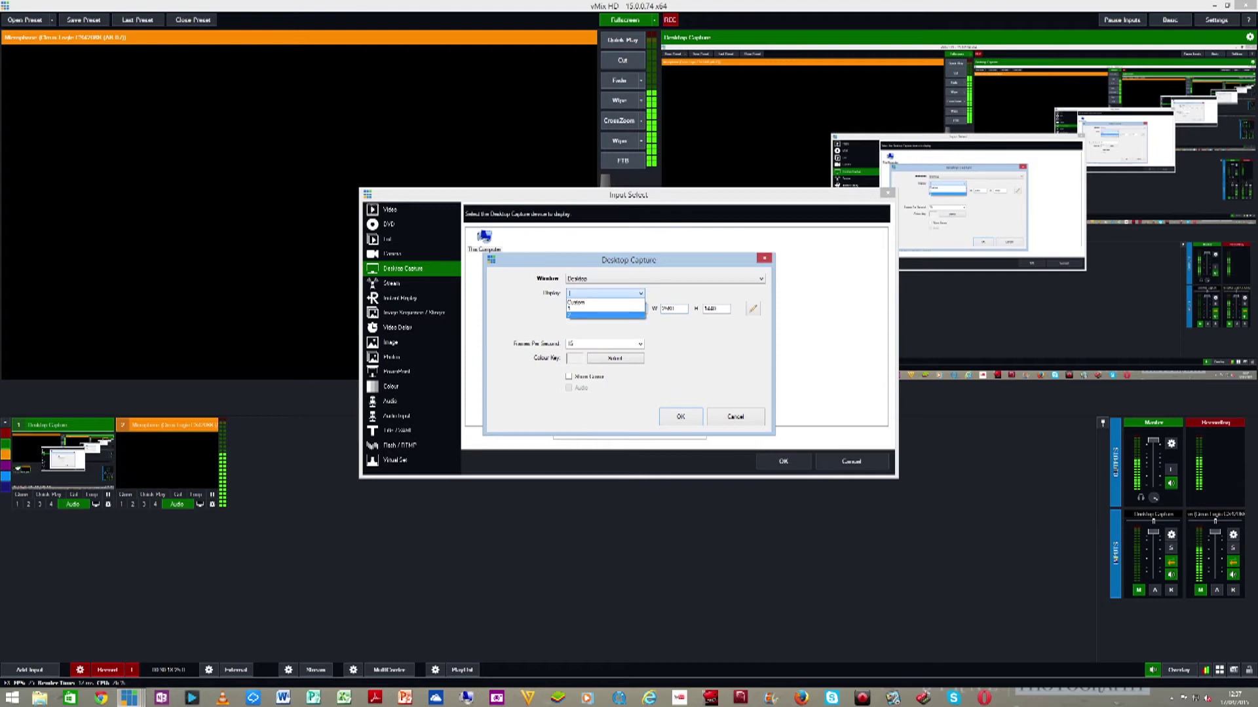
pyautogui.click(602, 308)
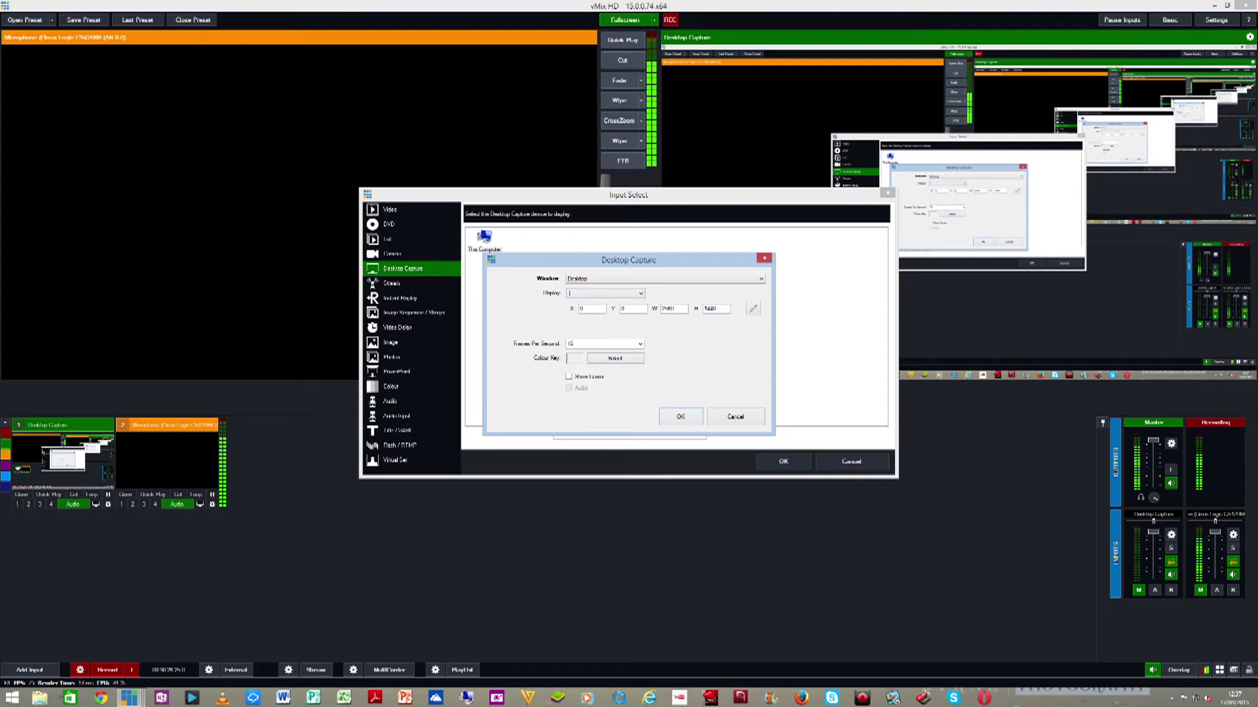
pyautogui.press('Return')
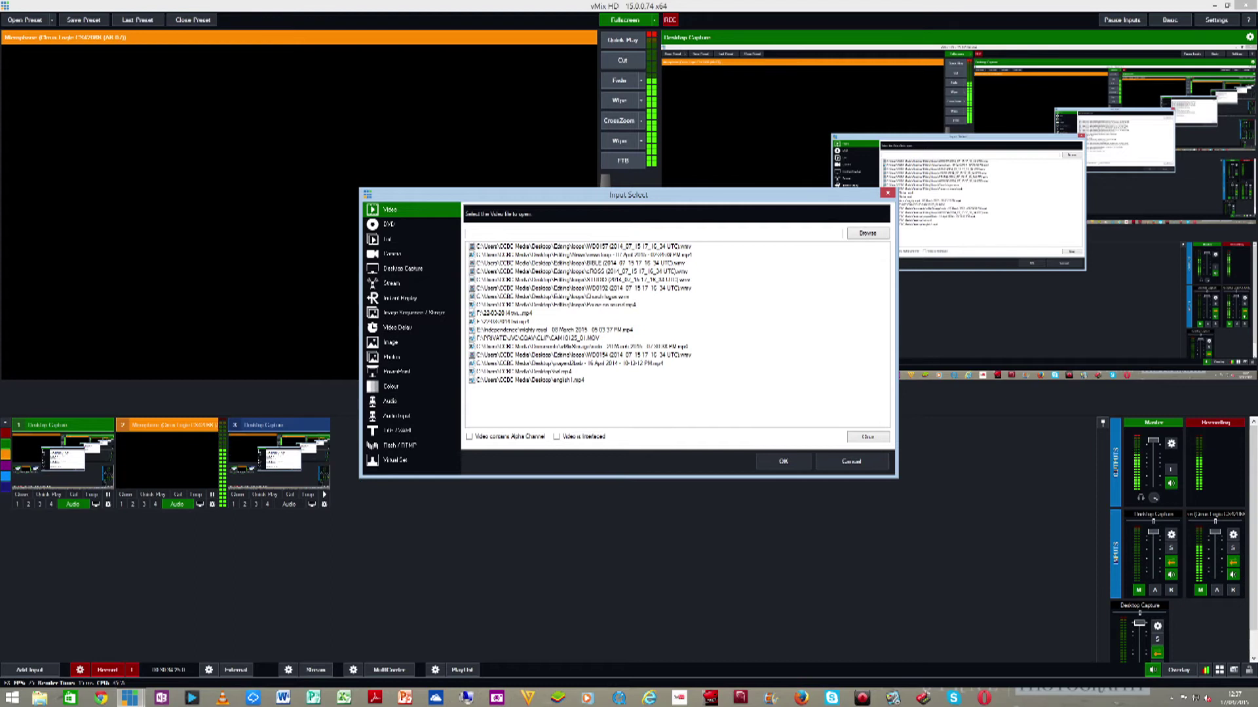
# Step: Show the Stream input type and look through its stream types, keeping RTSP over UDP
pyautogui.click(391, 283)
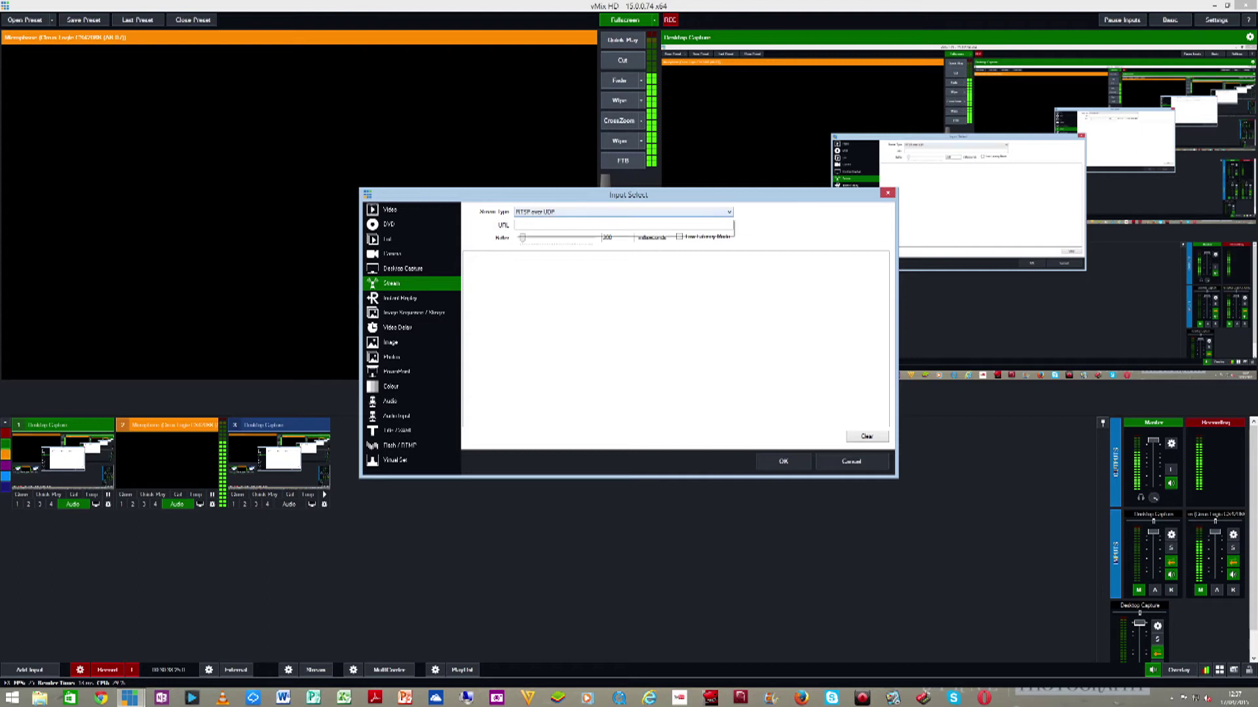
pyautogui.click(729, 212)
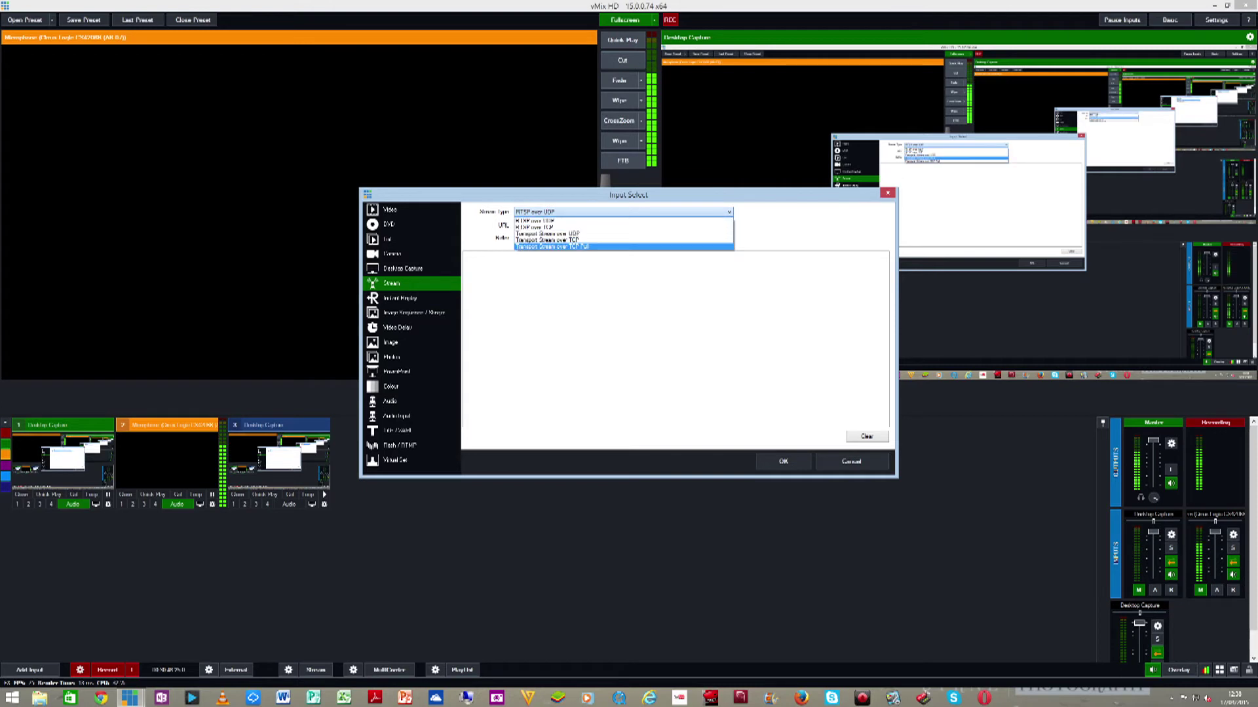
pyautogui.press('Escape')
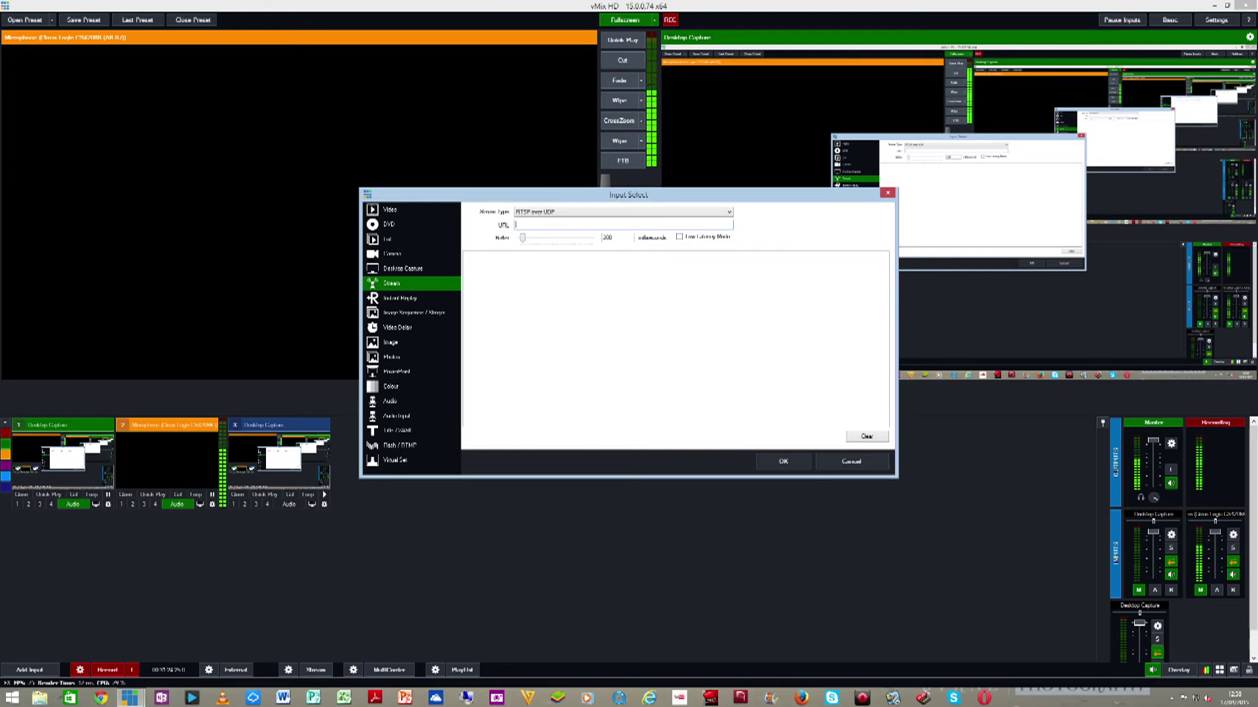
# Step: Show the Instant Replay input type and check the sources offered for camera 2, keeping None
pyautogui.click(400, 298)
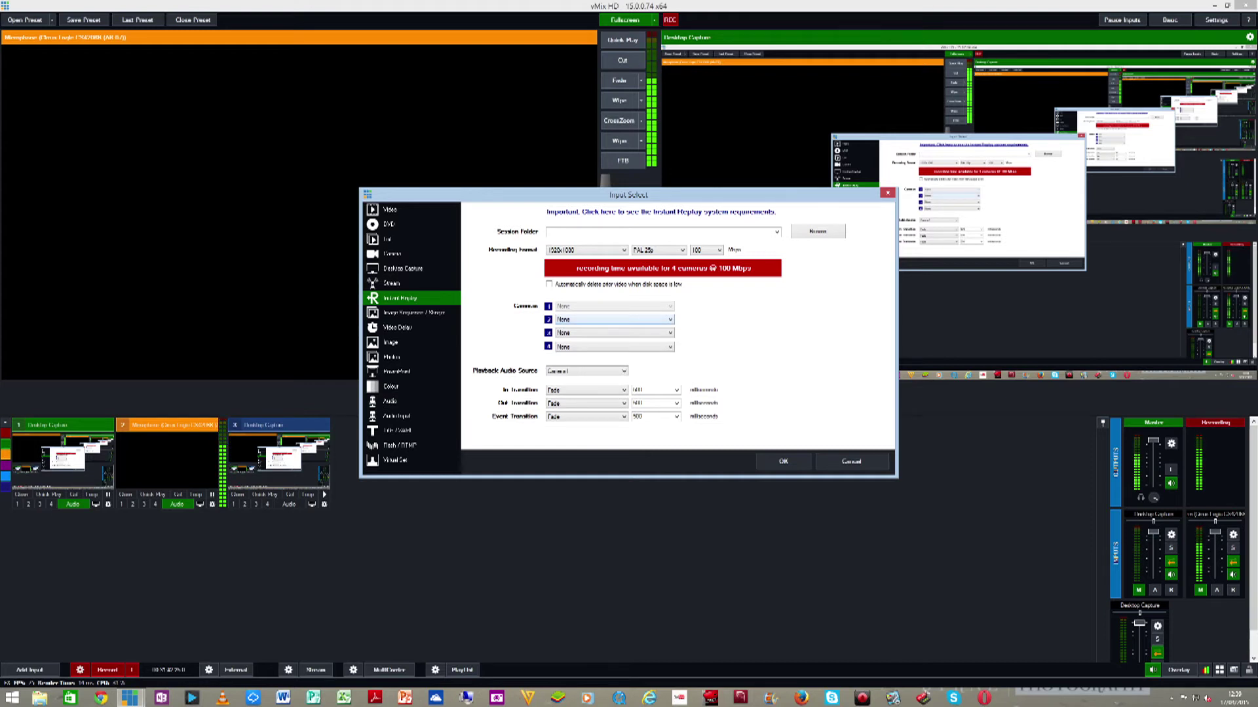
pyautogui.click(614, 320)
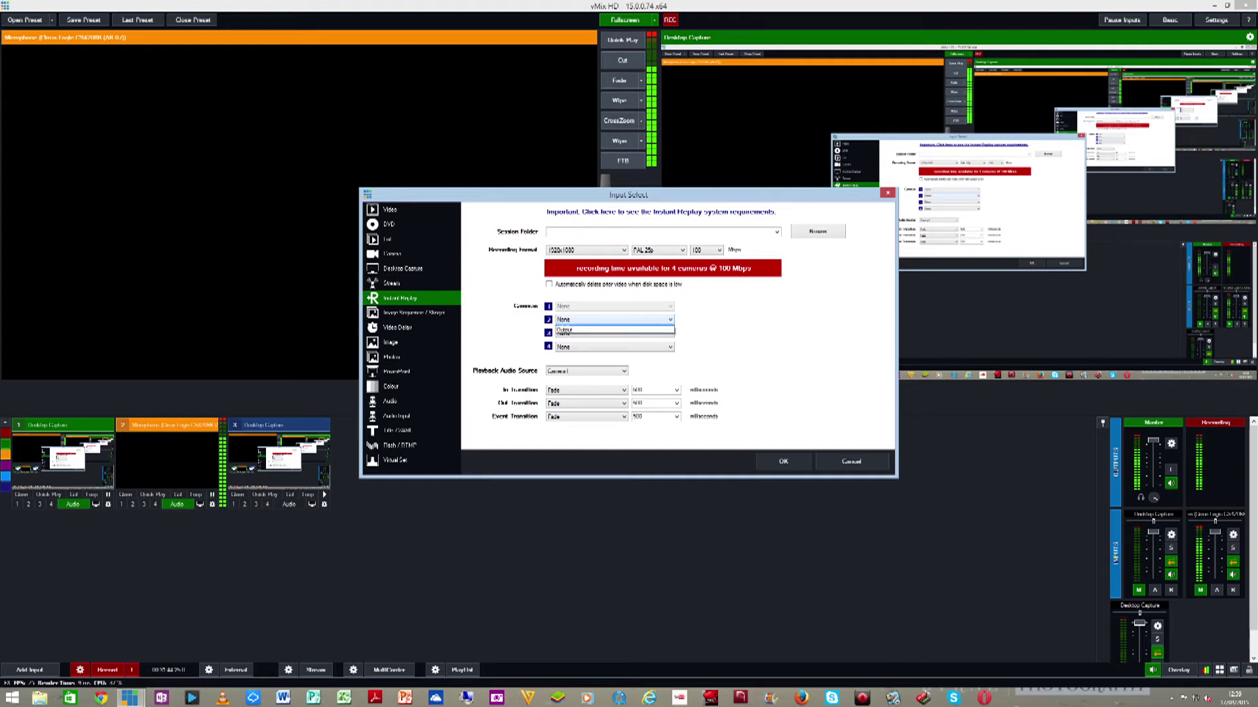
pyautogui.press('Return')
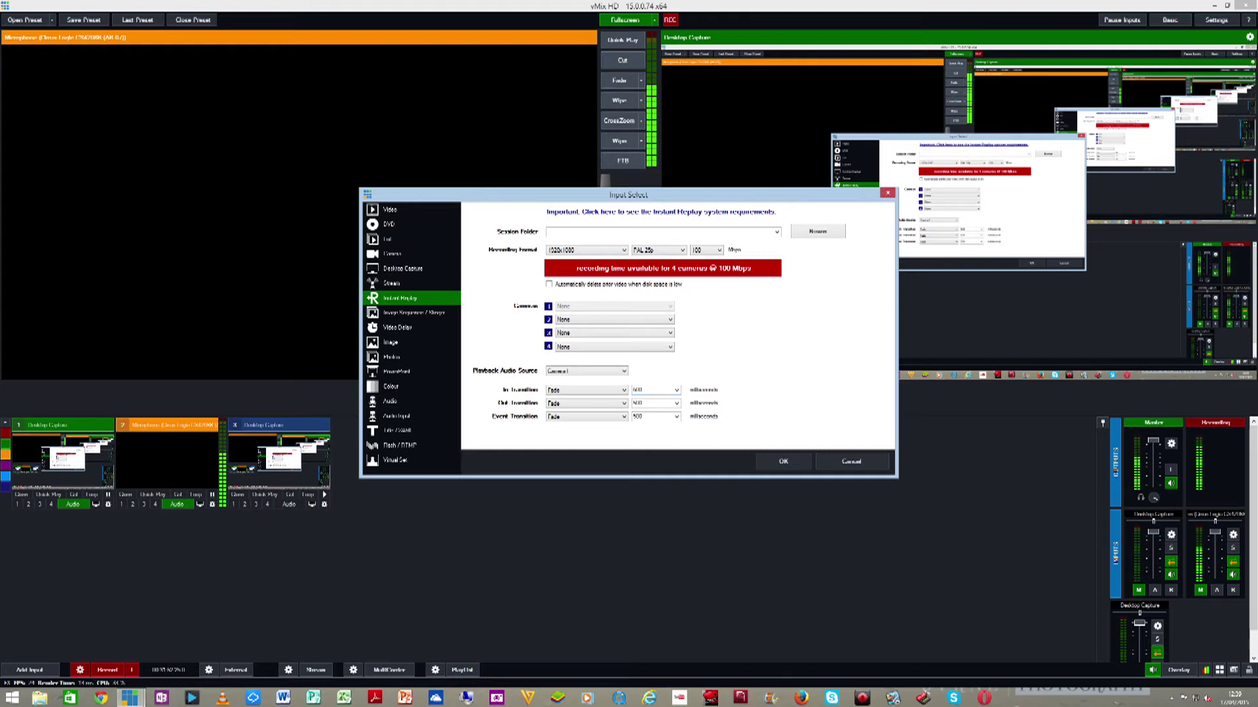
# Step: Show the options of the Image Sequence / Stinger, Video Delay, Image, Photos, PowerPoint and Colour input types in turn
pyautogui.click(412, 312)
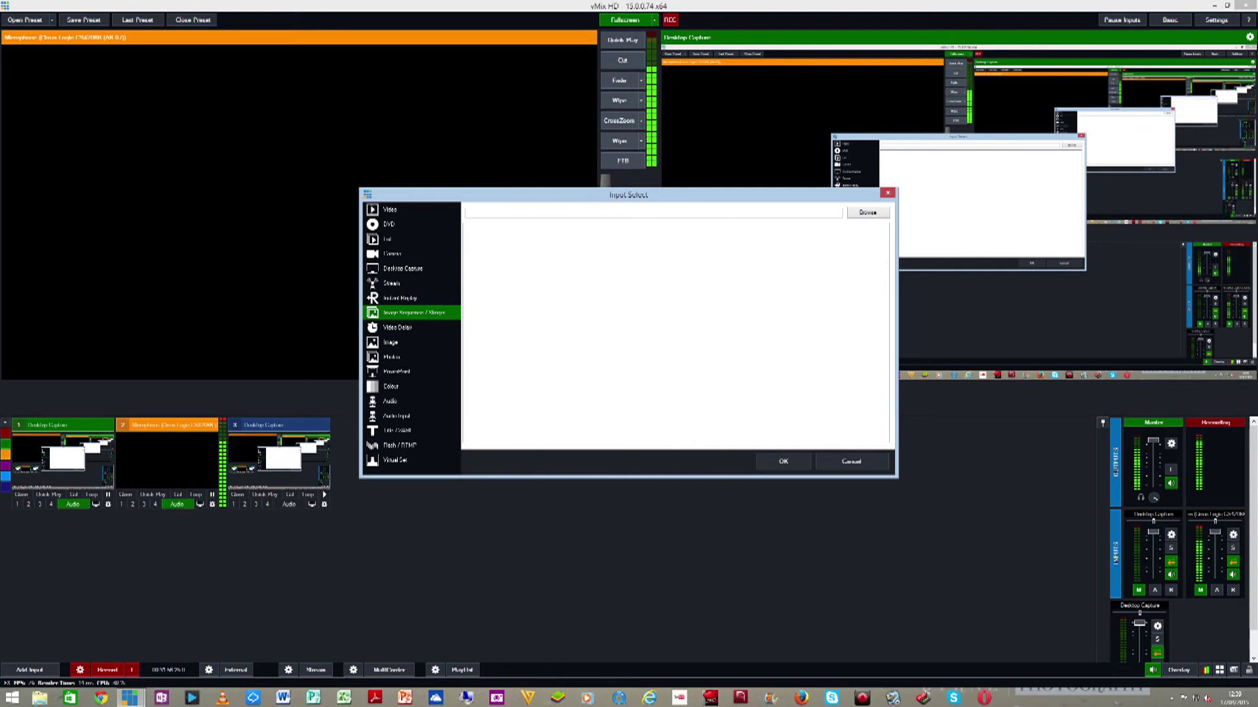
pyautogui.click(397, 327)
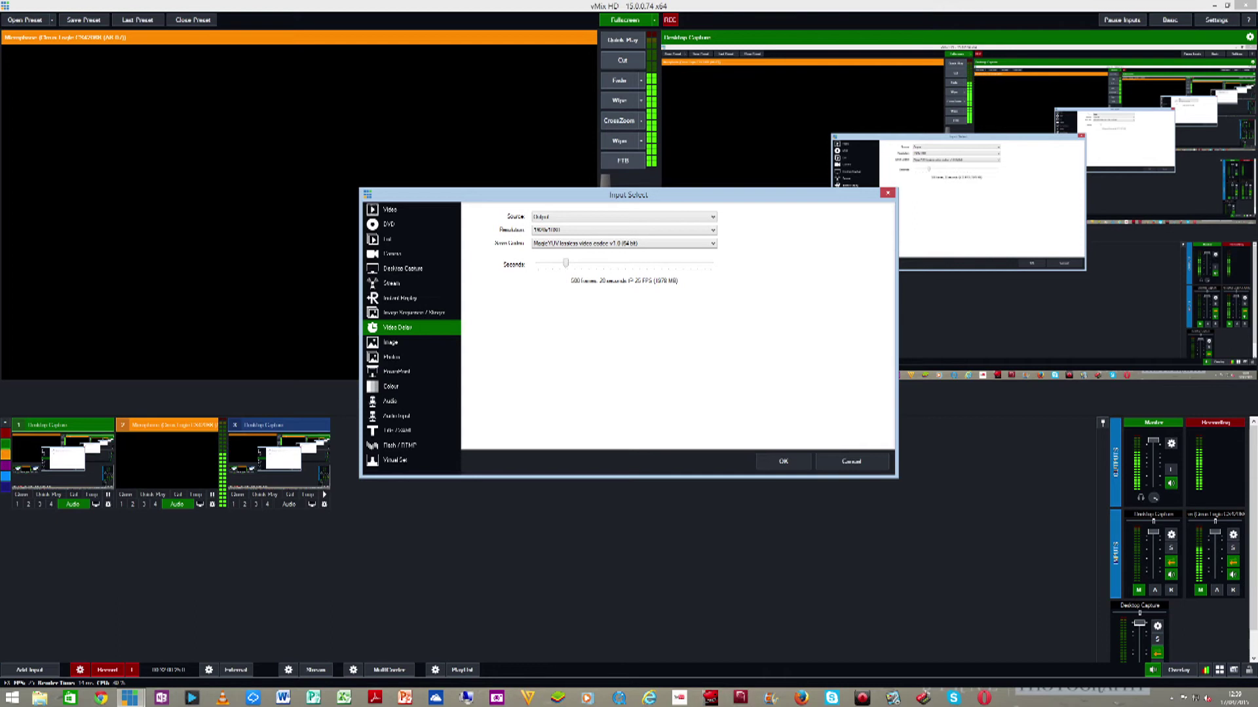
pyautogui.click(396, 342)
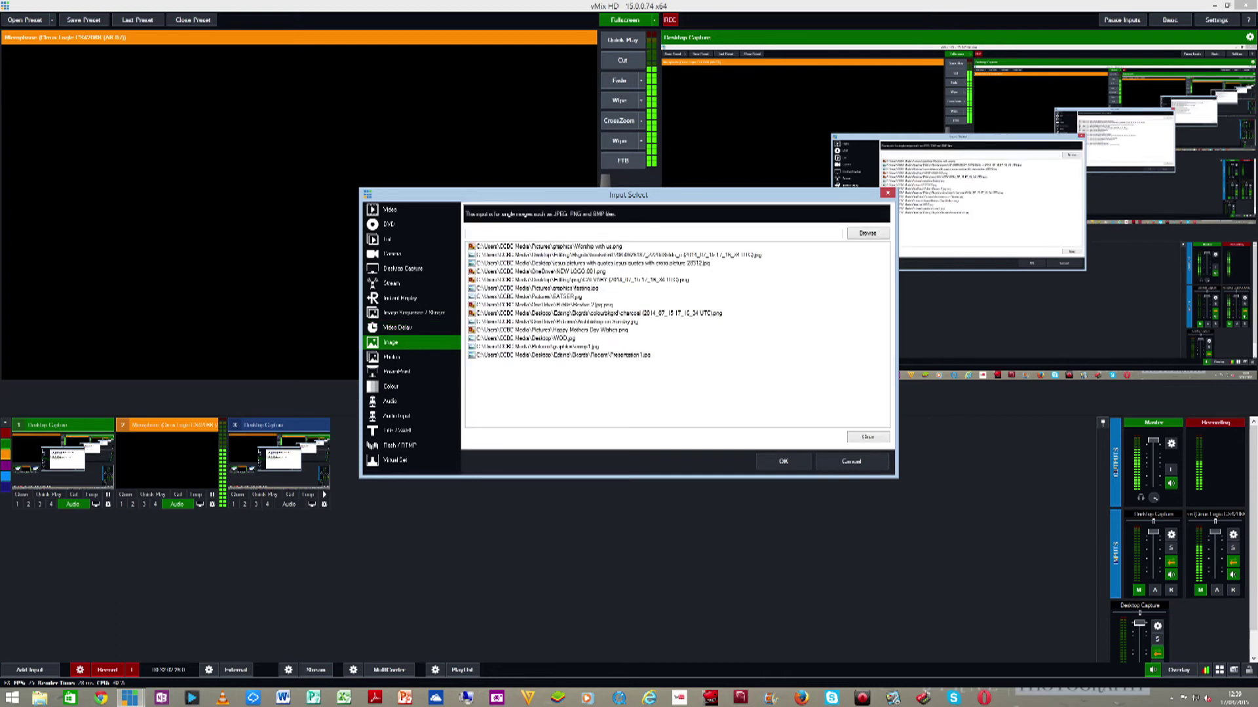
pyautogui.click(391, 357)
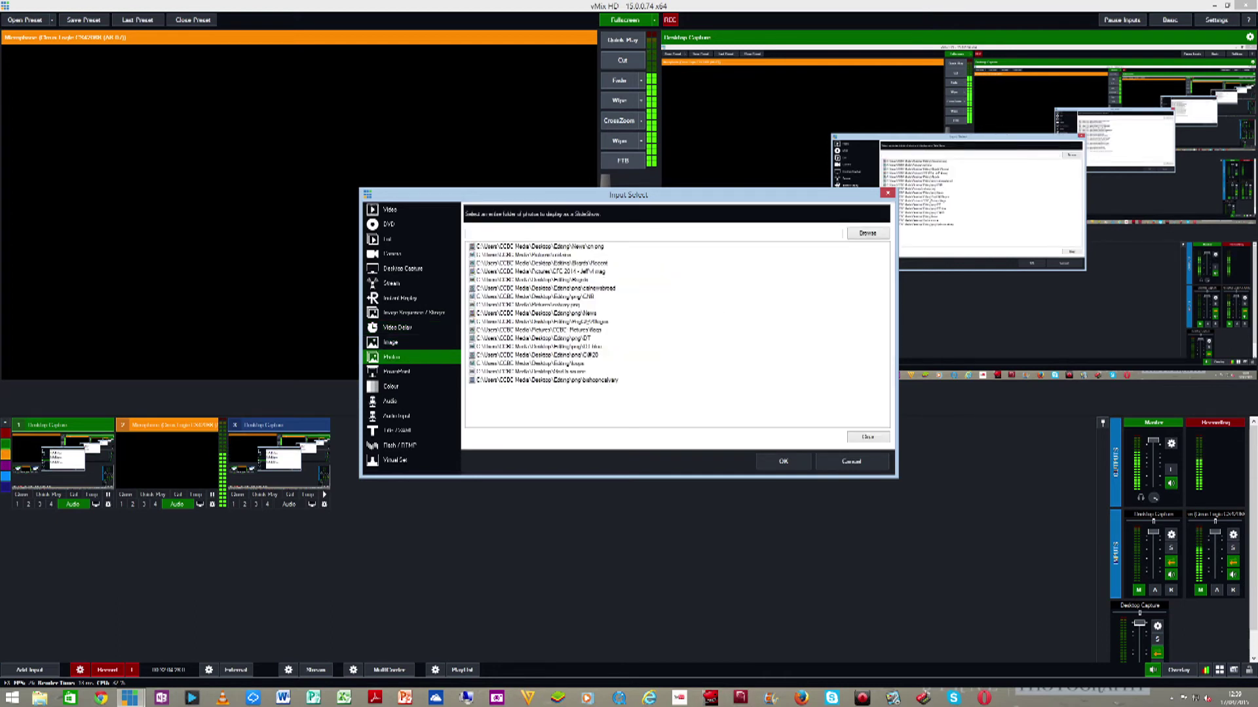
pyautogui.click(396, 371)
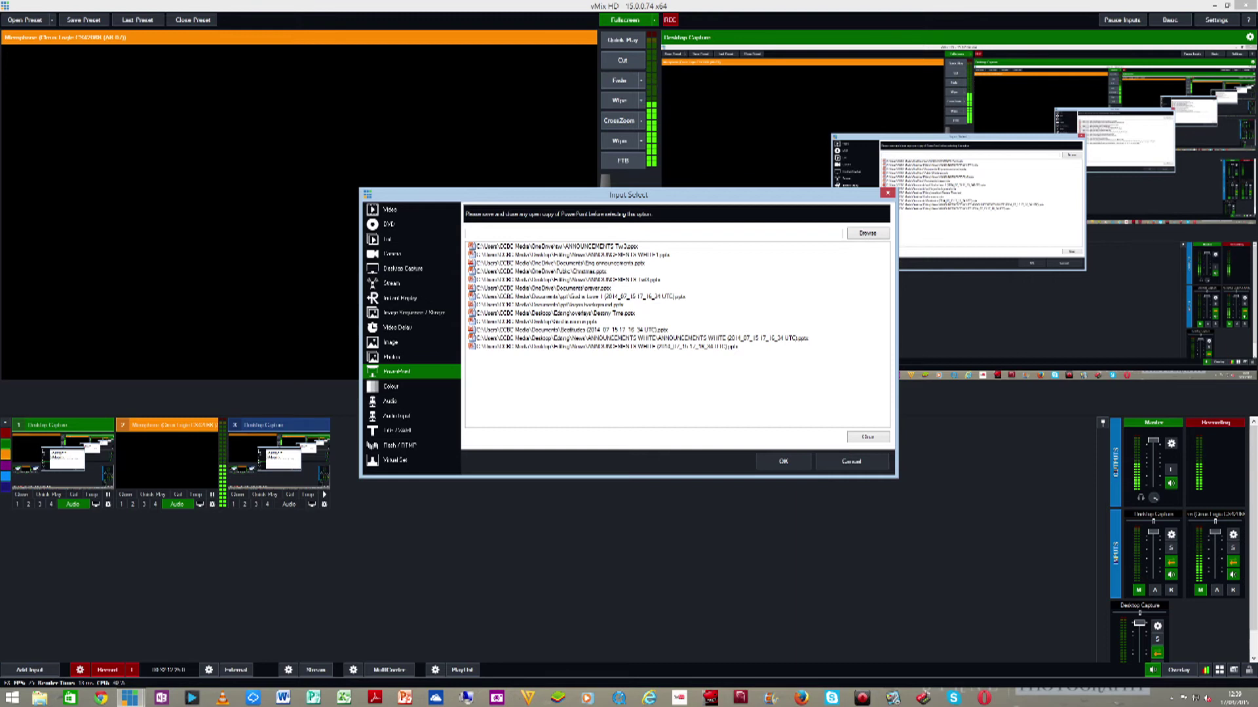
pyautogui.click(391, 386)
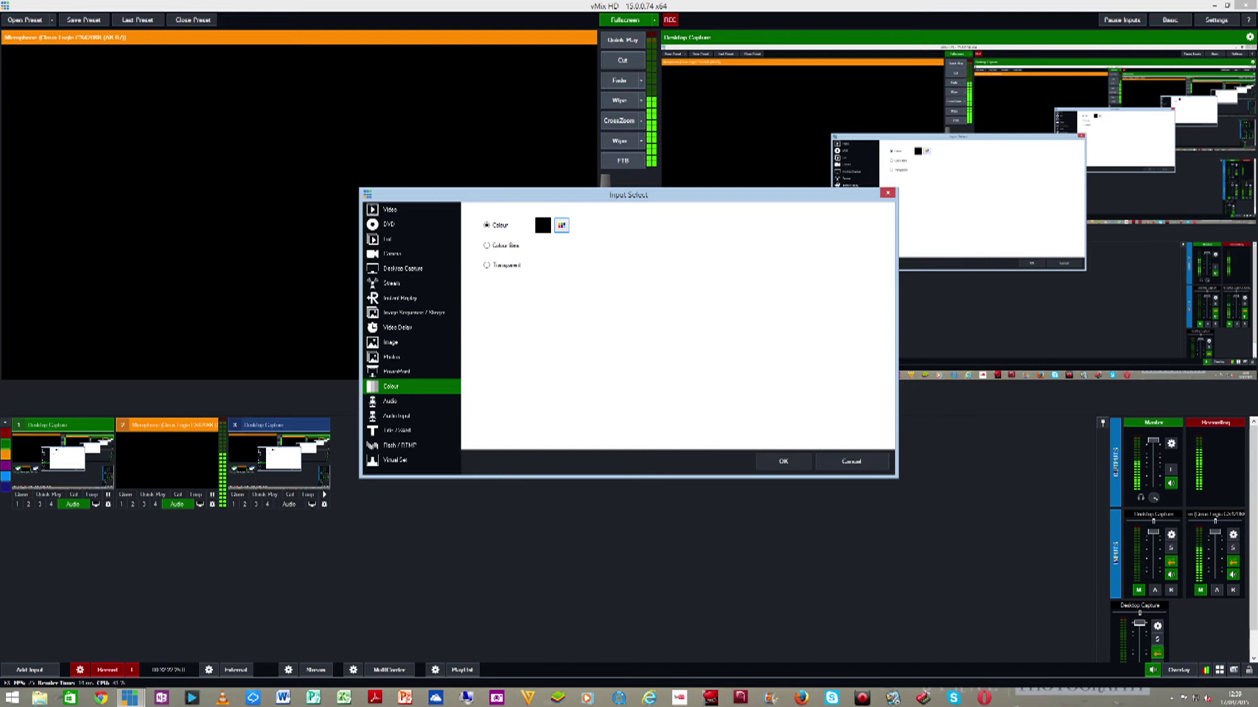
# Step: Revisit the PowerPoint, Image and Photos input types, and show the Audio and Audio Input types
pyautogui.click(397, 372)
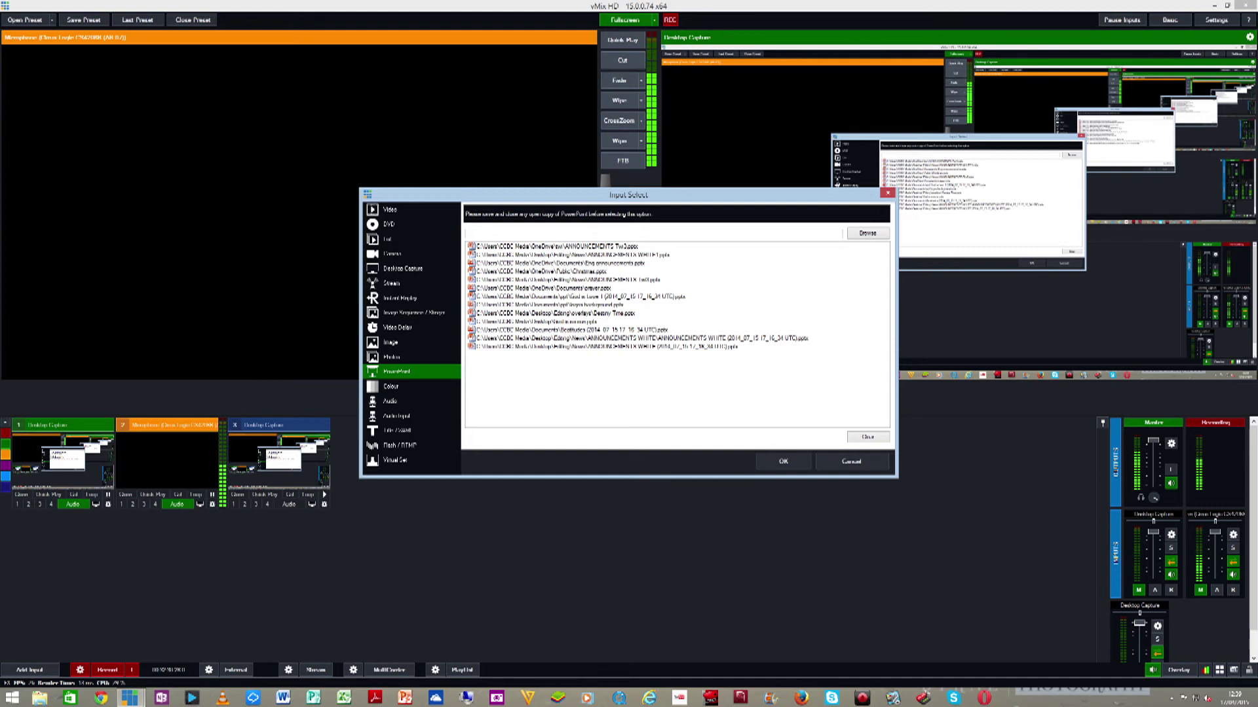
pyautogui.click(391, 357)
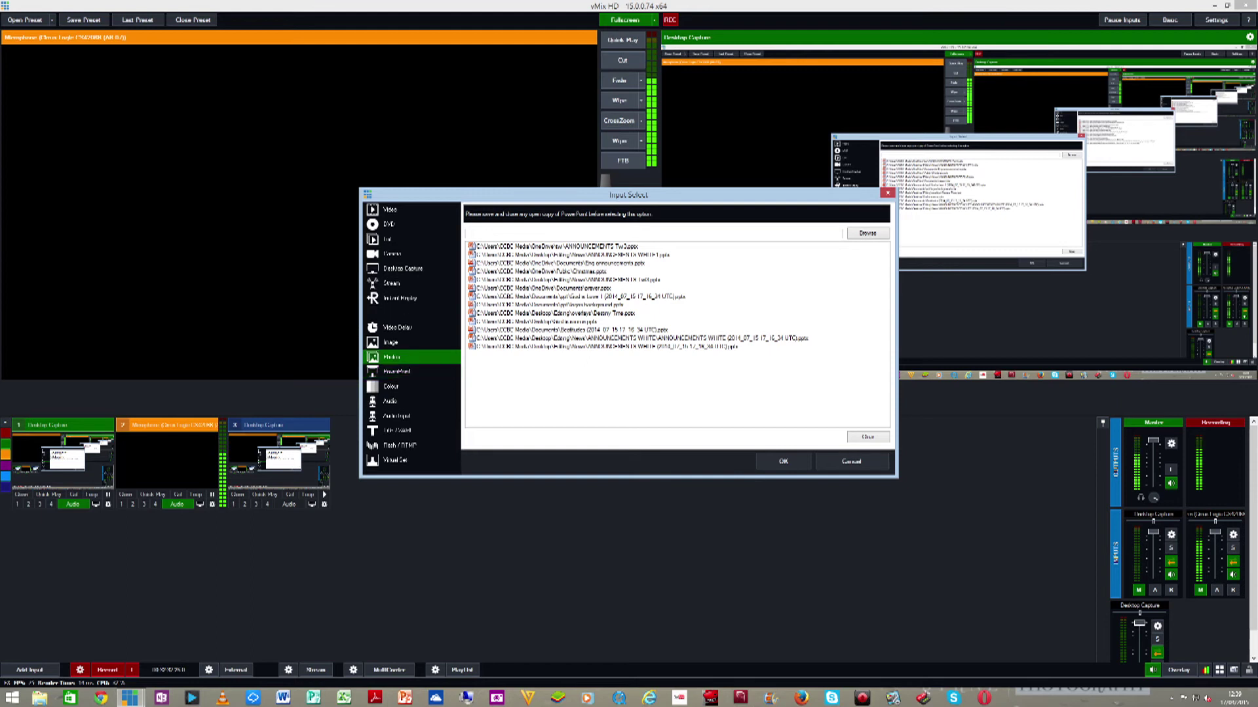
pyautogui.click(391, 341)
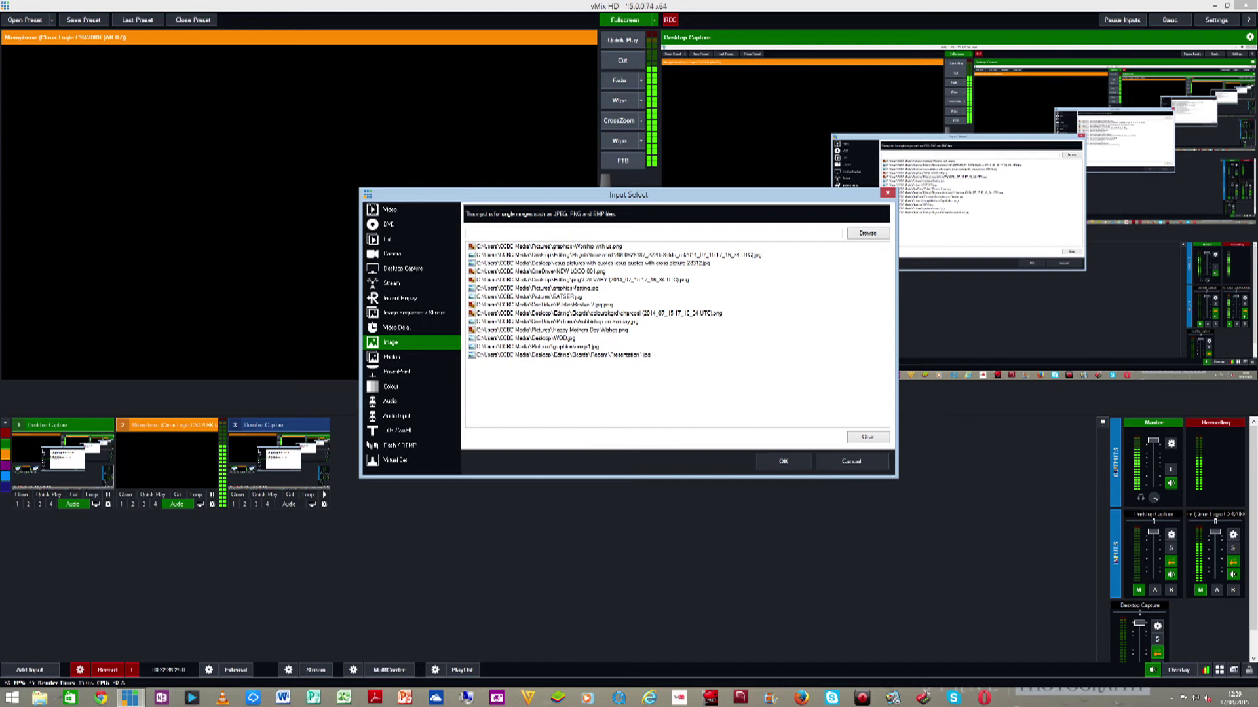
pyautogui.click(392, 357)
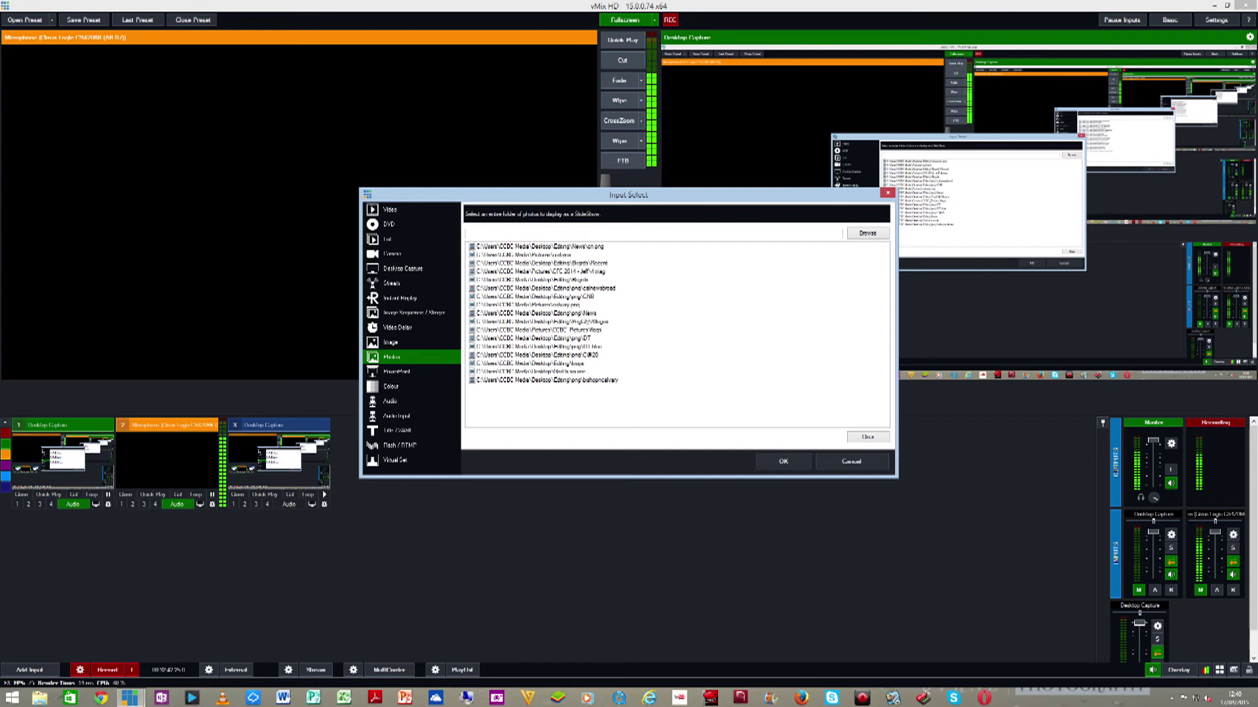
pyautogui.click(391, 401)
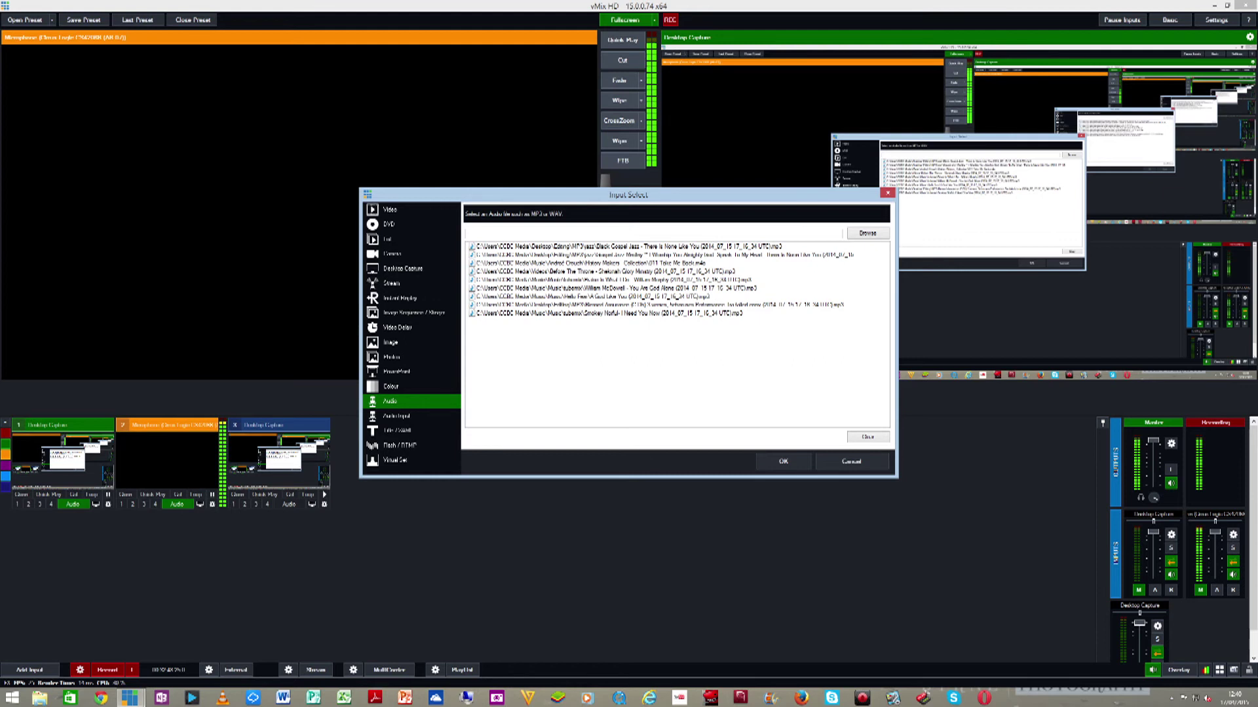
pyautogui.click(397, 416)
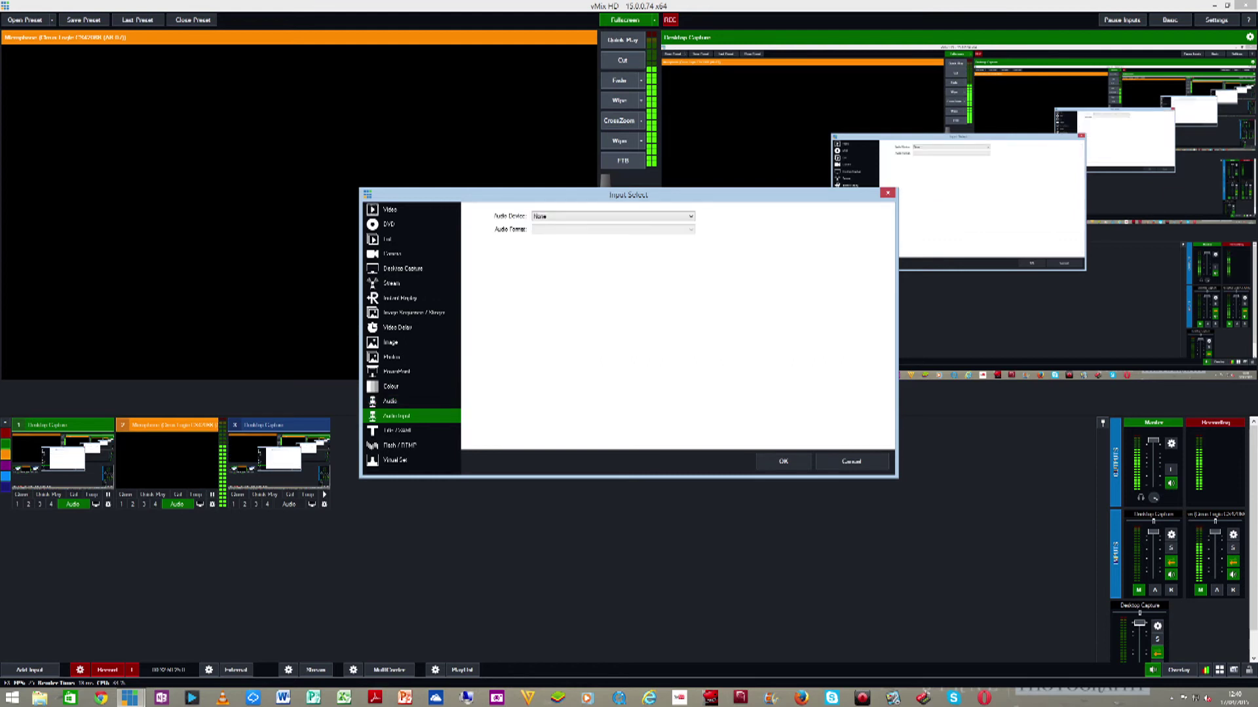
# Step: Browse the title input templates, going through the ScoreBoard, Timer, Ticker, Text, MultiView and All categories
pyautogui.click(397, 430)
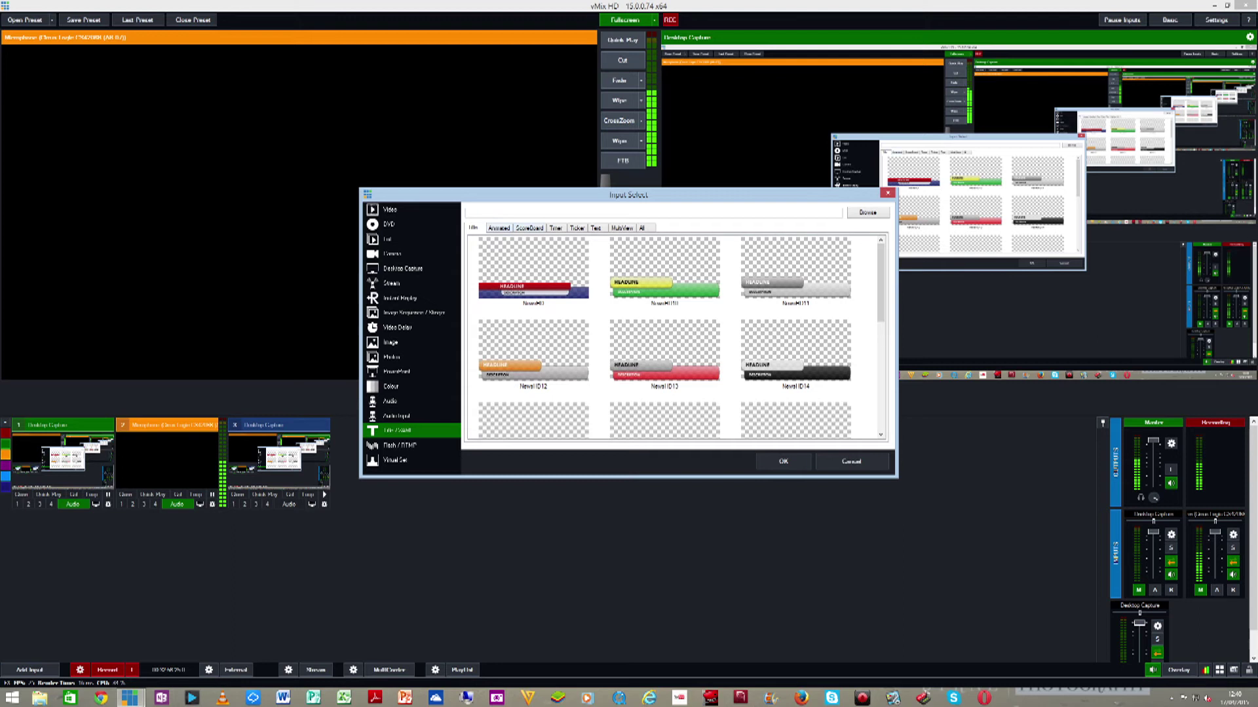
pyautogui.click(530, 228)
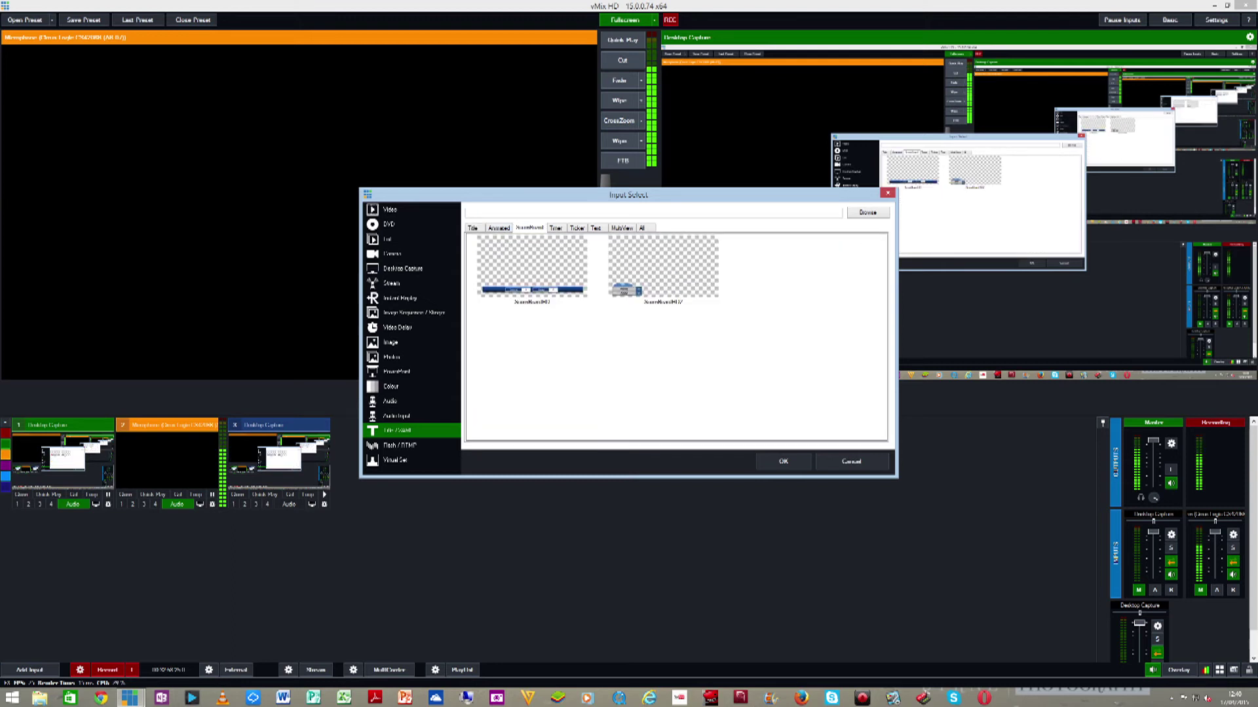
pyautogui.press('Right')
pyautogui.press('Right')
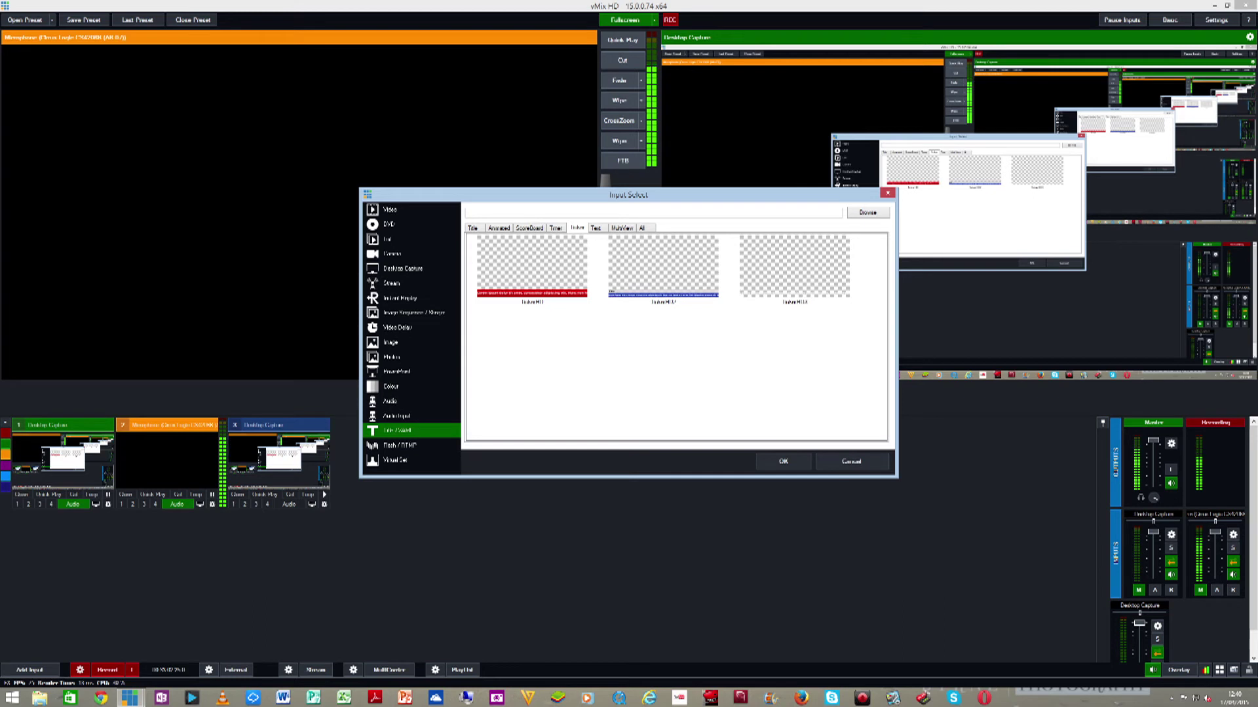
pyautogui.press('Right')
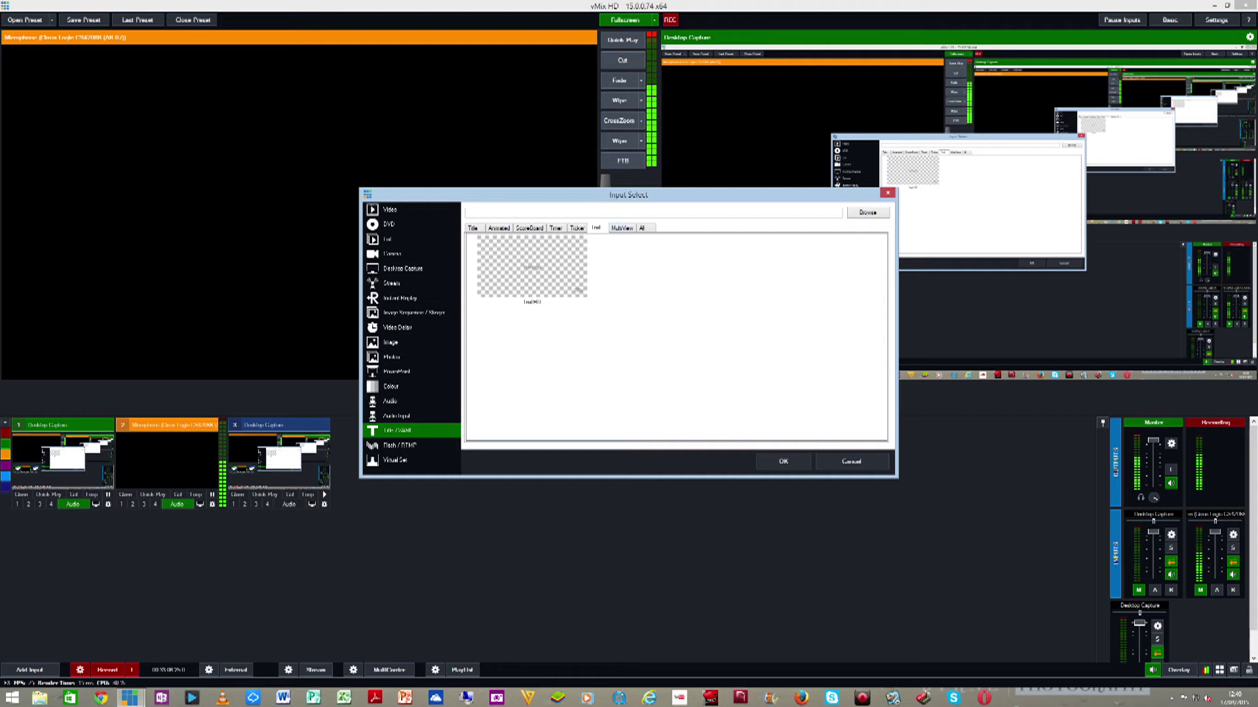
pyautogui.press('Right')
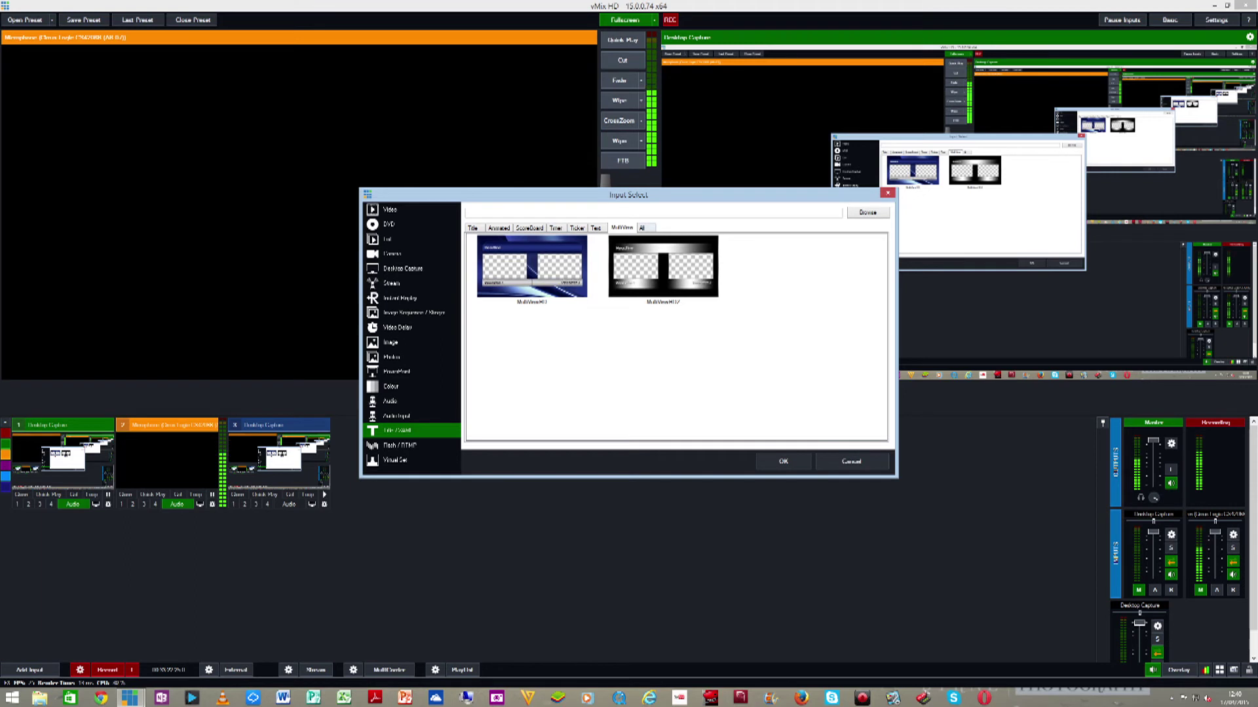
pyautogui.click(642, 227)
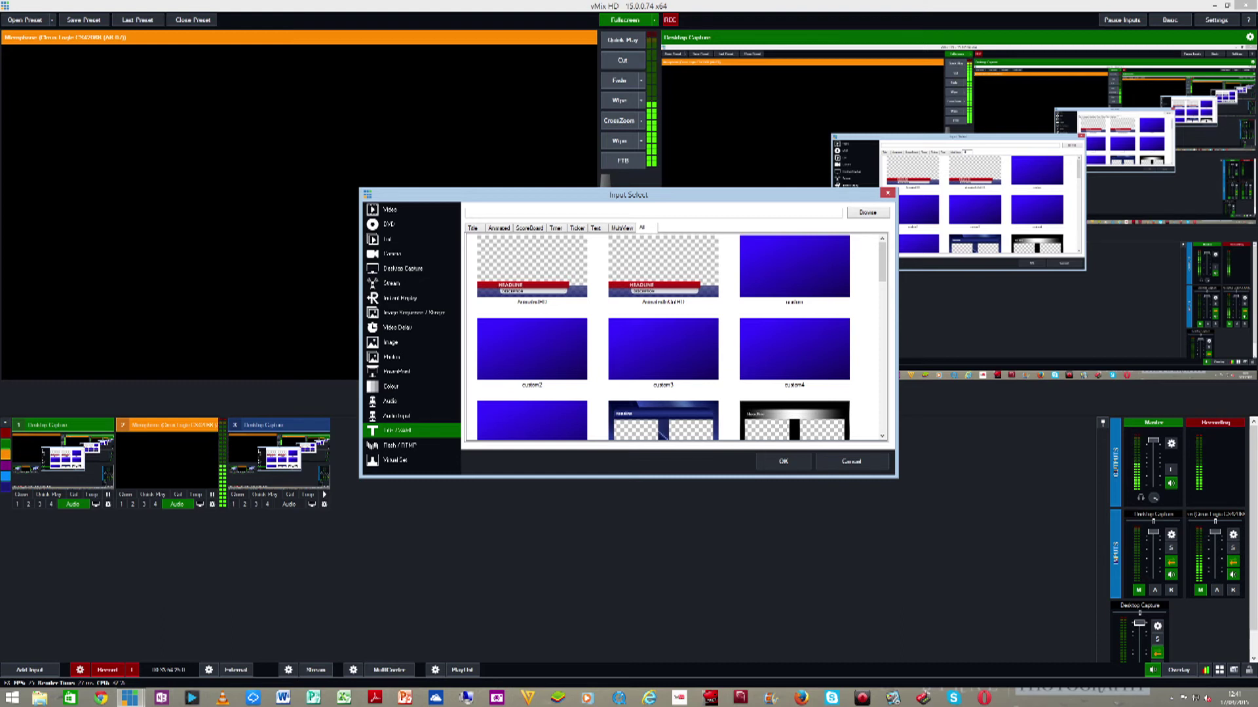
# Step: Add a Flash / RTMP input from the first recent YouTube link at 1920x1080, and put it in the preview
pyautogui.click(399, 446)
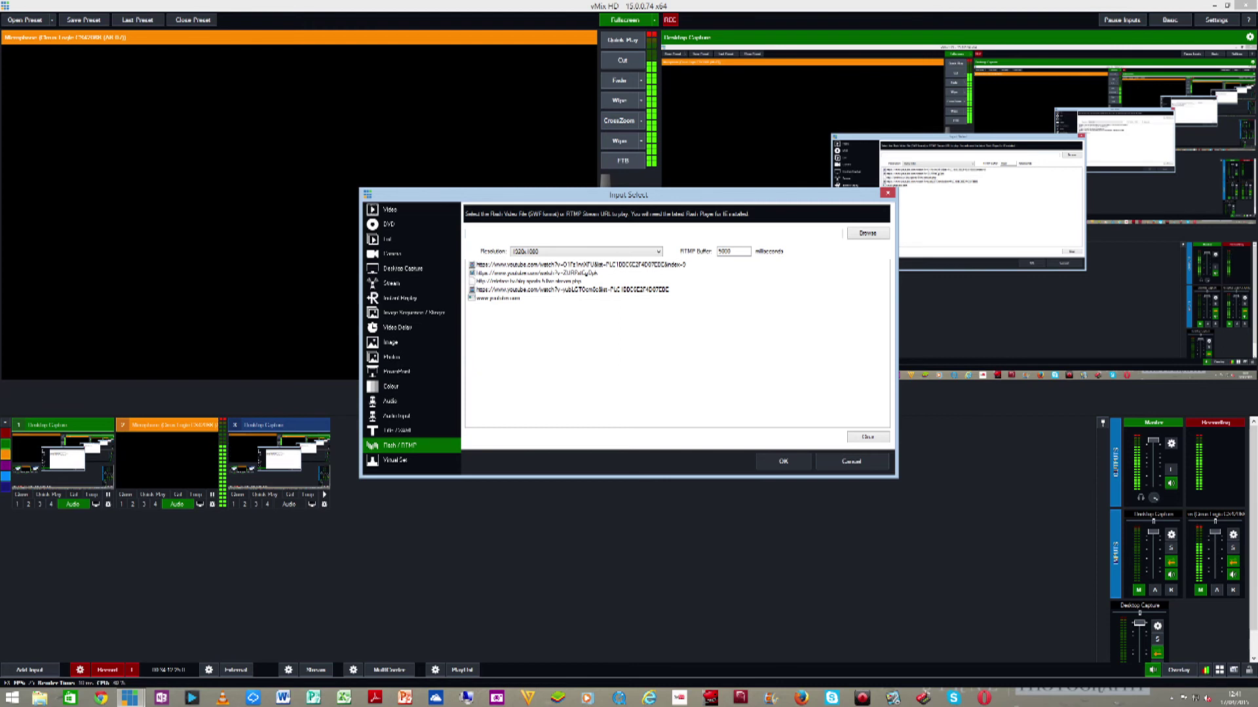
pyautogui.click(576, 264)
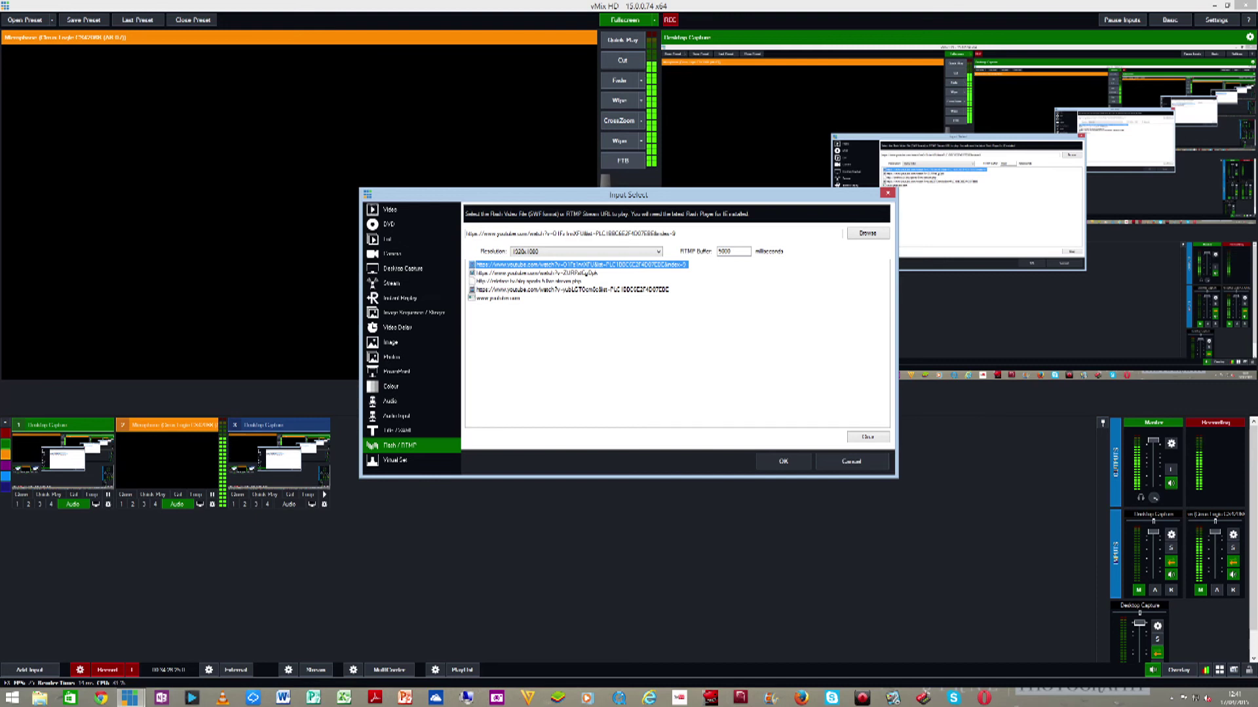
pyautogui.press('Tab')
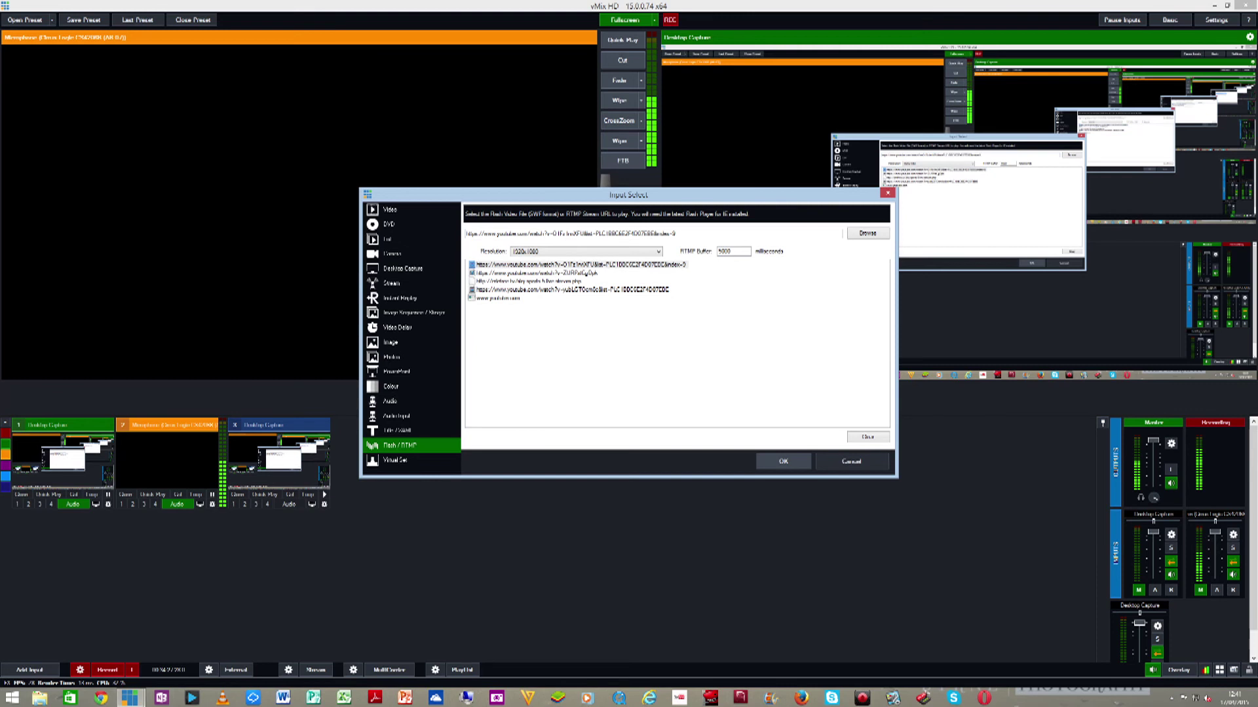
pyautogui.press('Return')
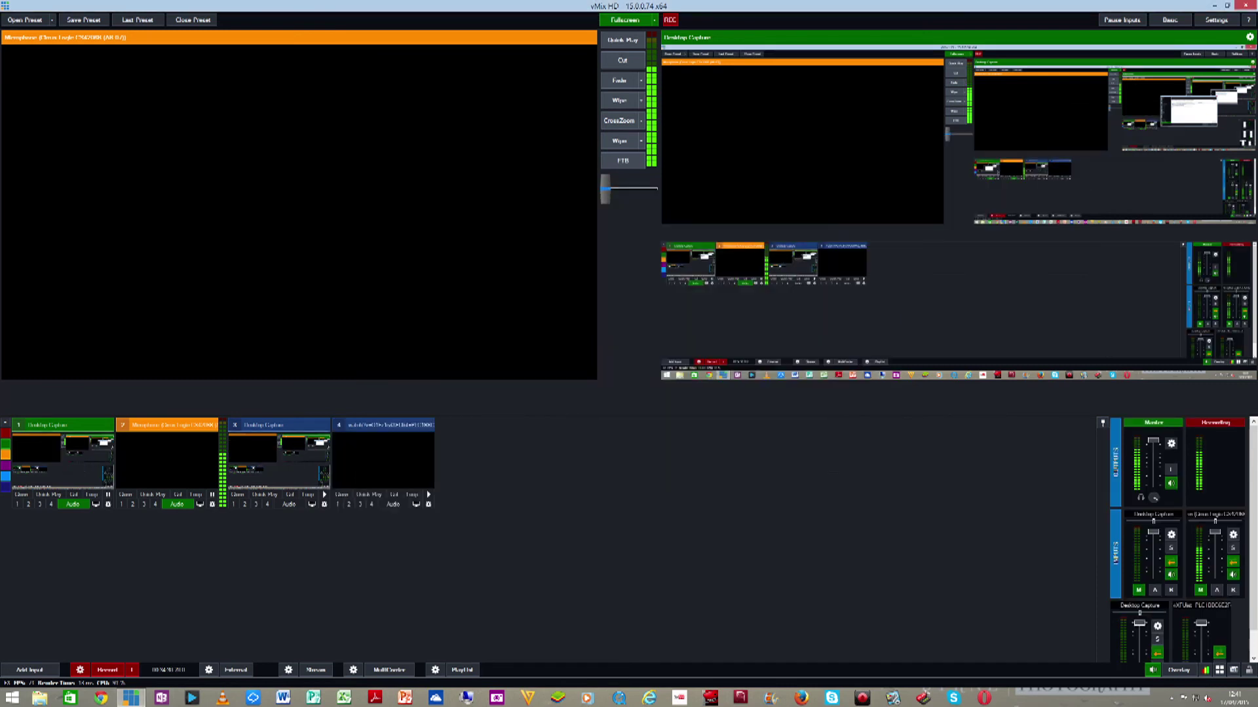
pyautogui.click(383, 459)
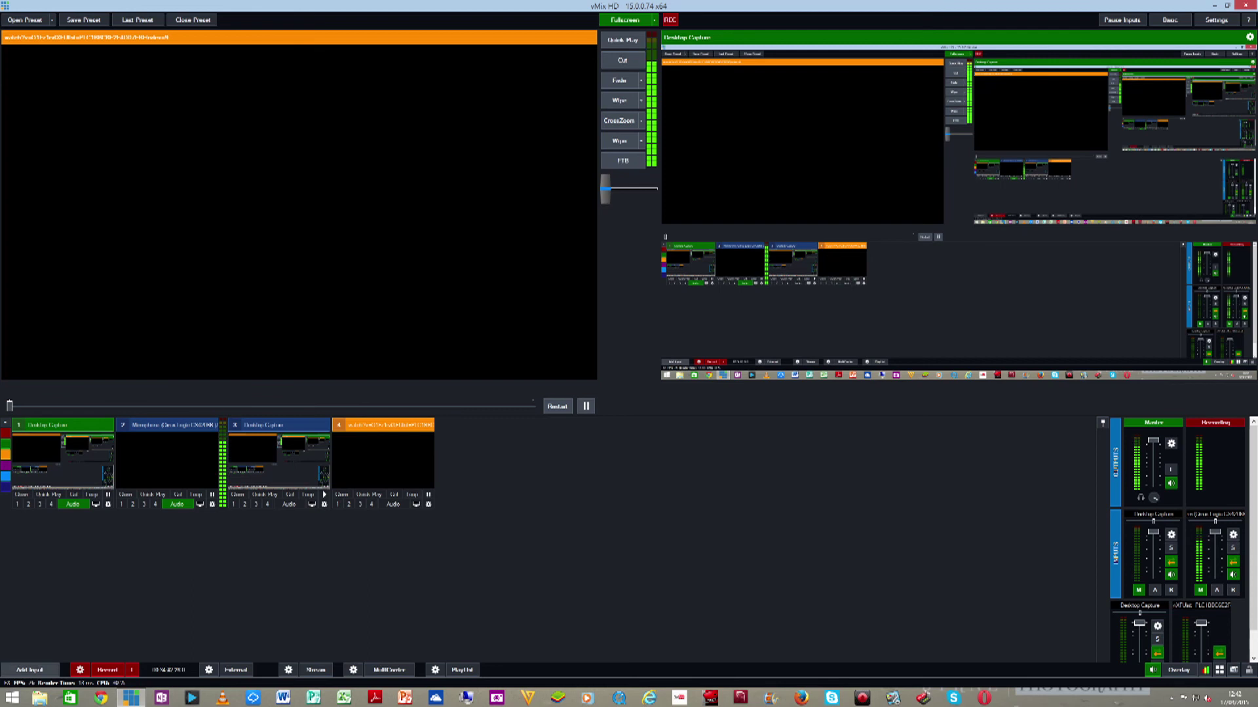
# Step: Add another Flash / RTMP input from the fourth recent link, a YouTube playlist URL, at 1920x1080
pyautogui.click(29, 670)
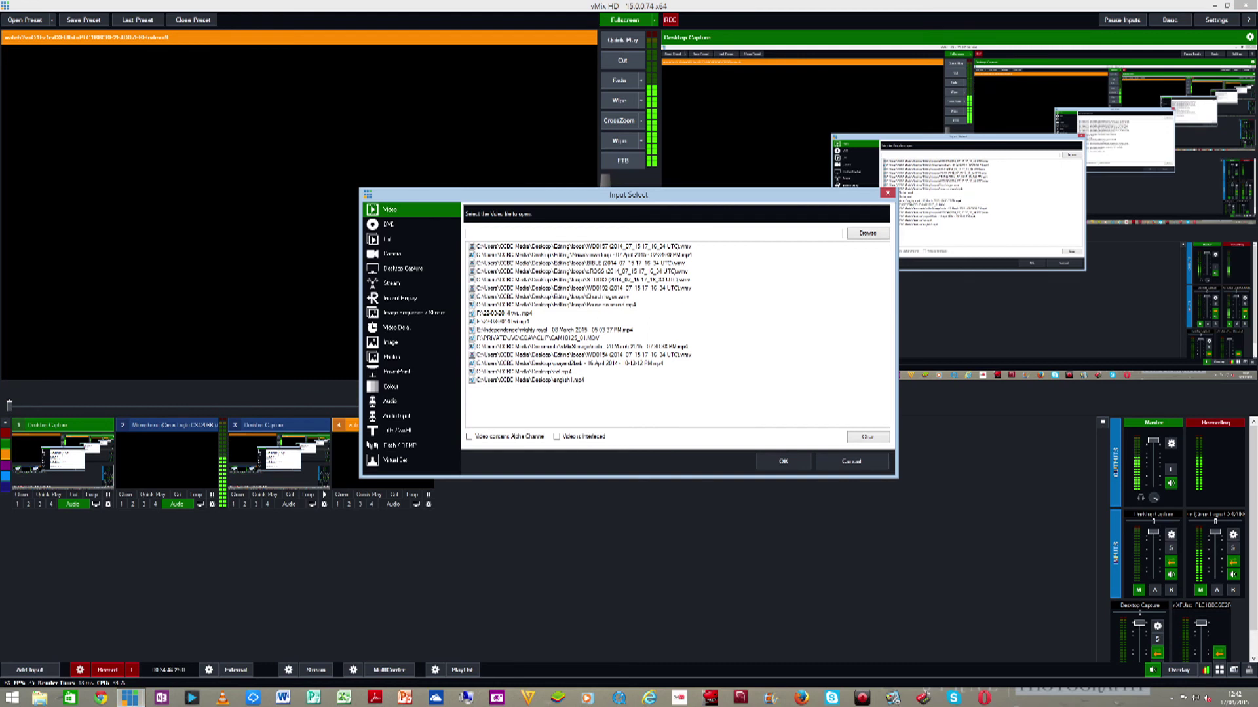
pyautogui.click(400, 445)
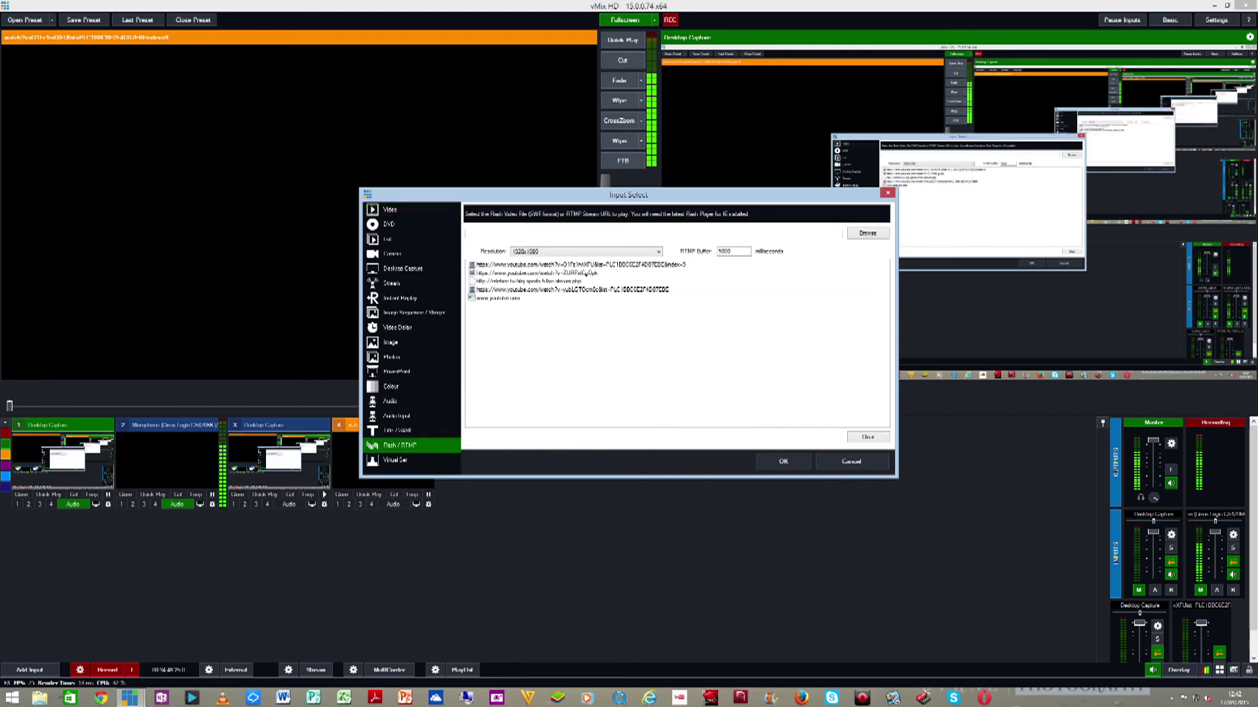
pyautogui.click(570, 290)
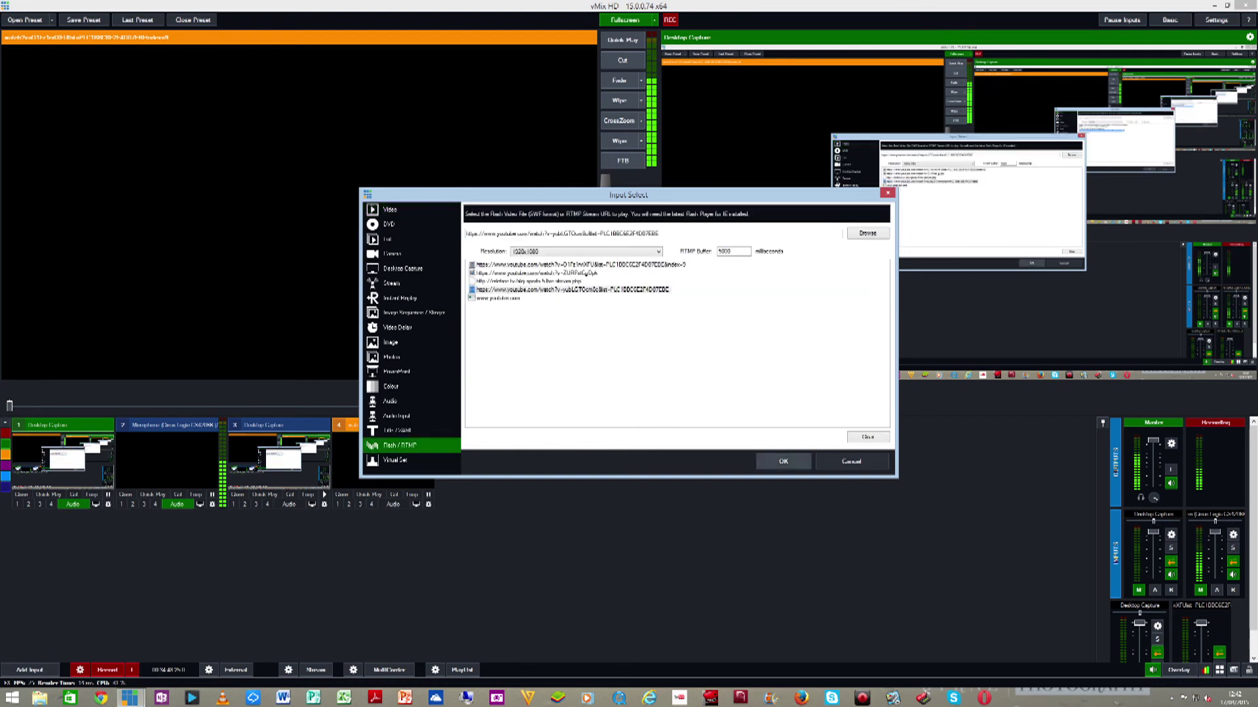
pyautogui.press('Return')
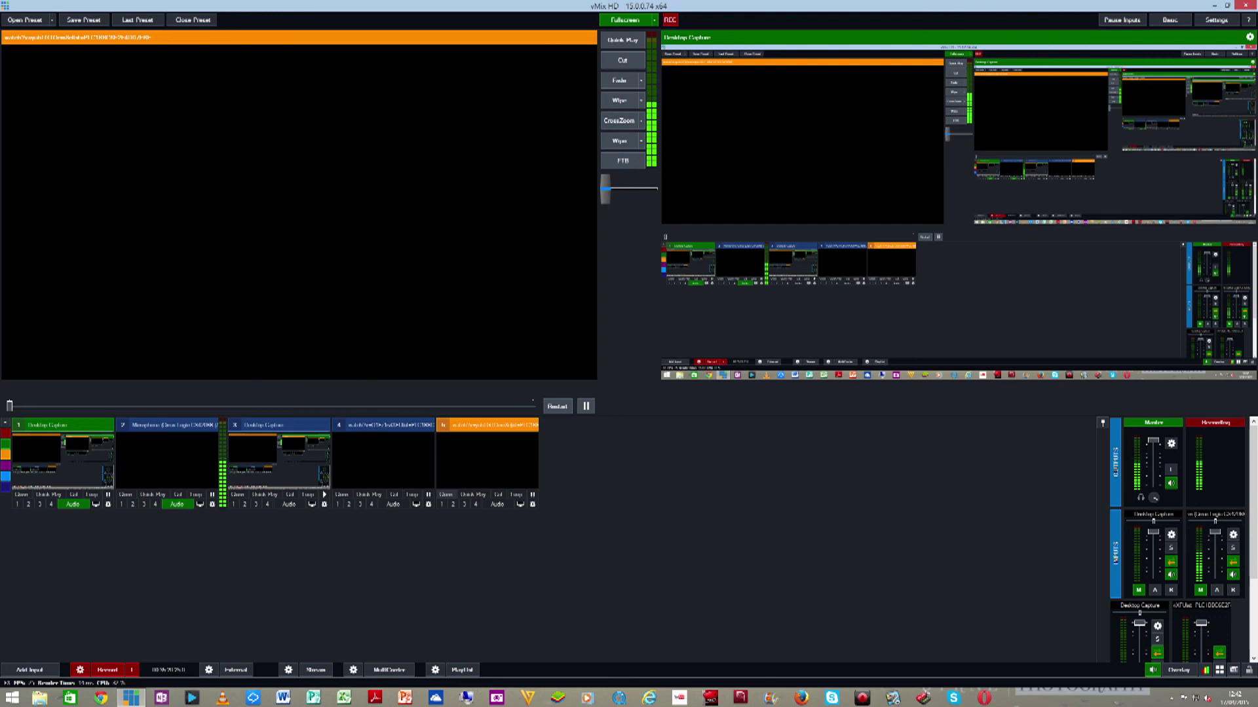
# Step: Close both Flash / RTMP inputs and the duplicate Desktop Capture input 3, and turn the microphone input's audio back on
pyautogui.click(532, 504)
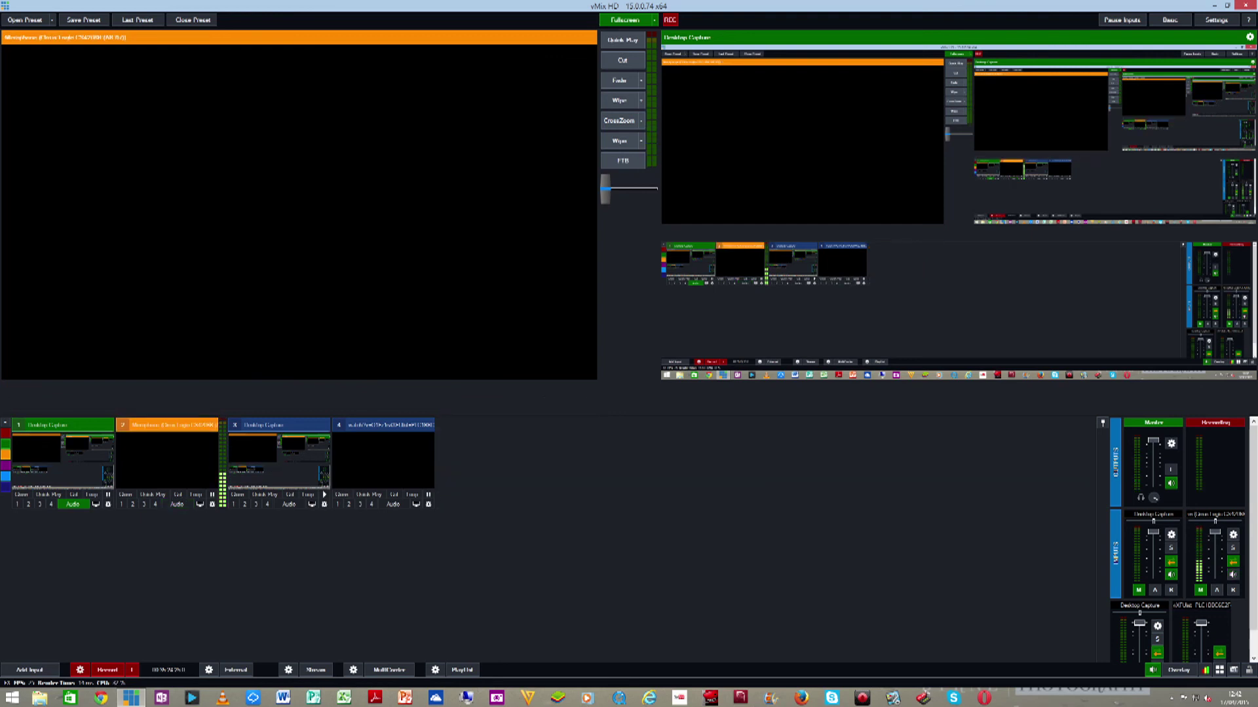
pyautogui.click(383, 459)
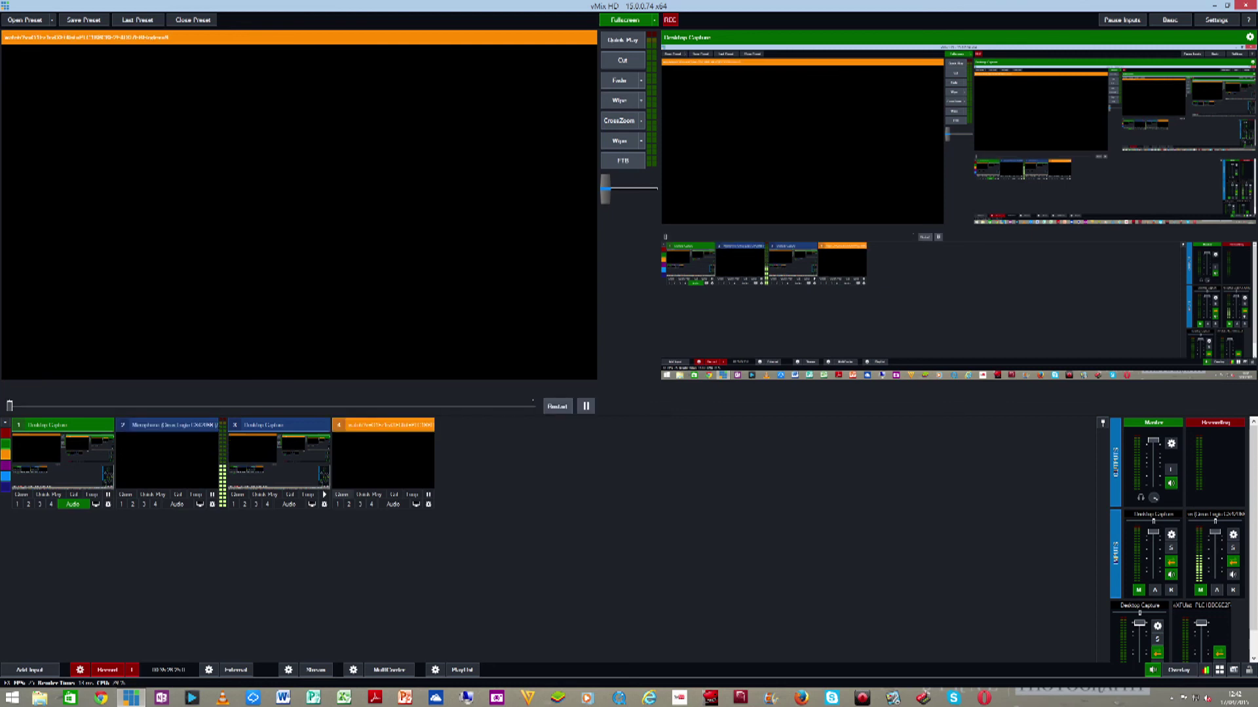
pyautogui.click(428, 504)
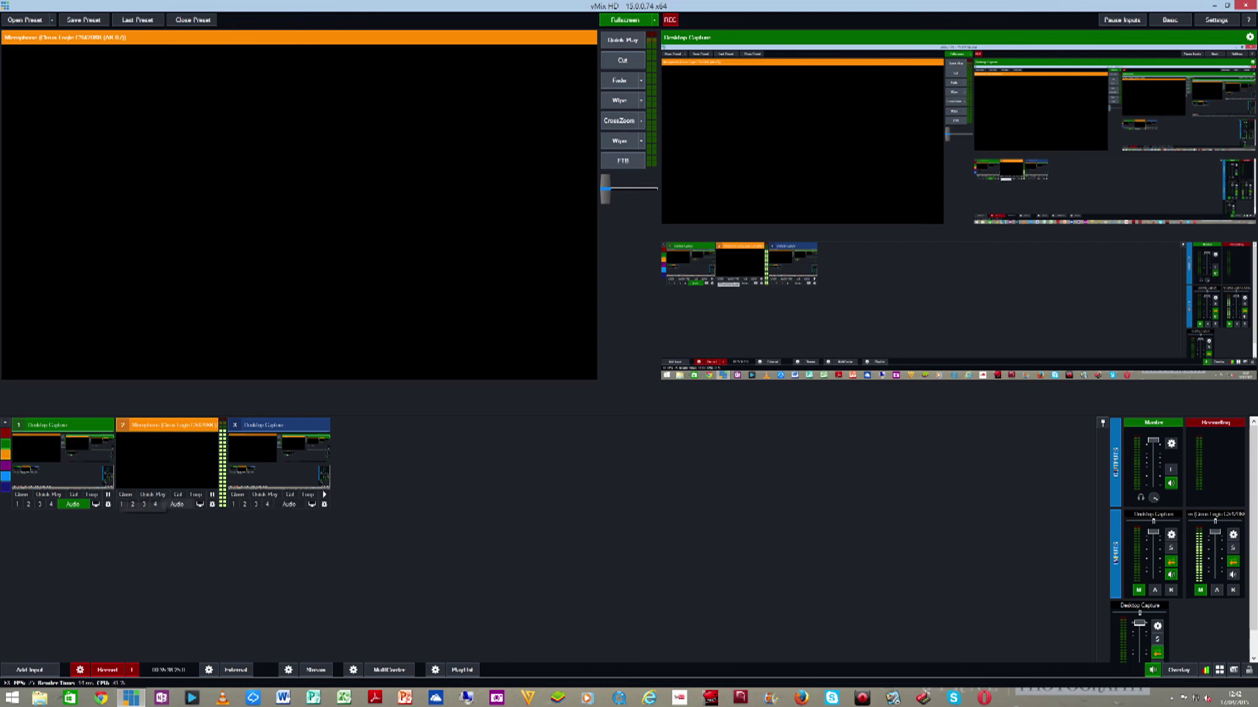
pyautogui.click(177, 504)
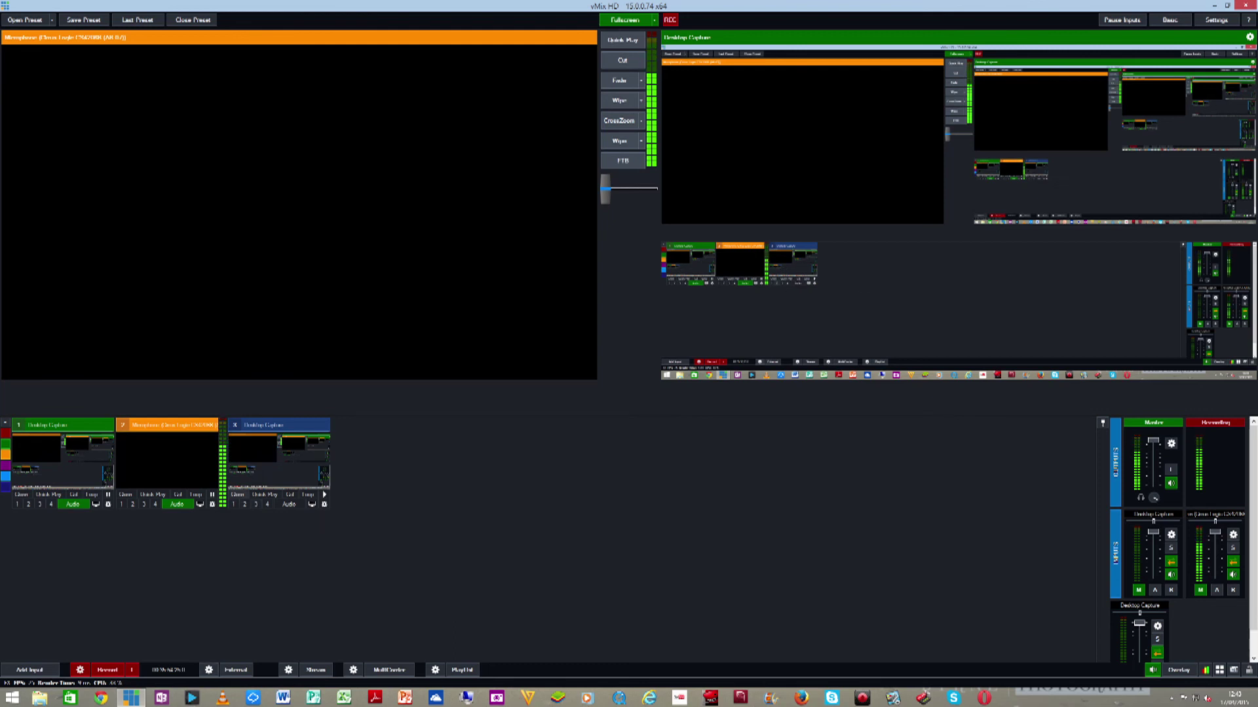
pyautogui.click(323, 504)
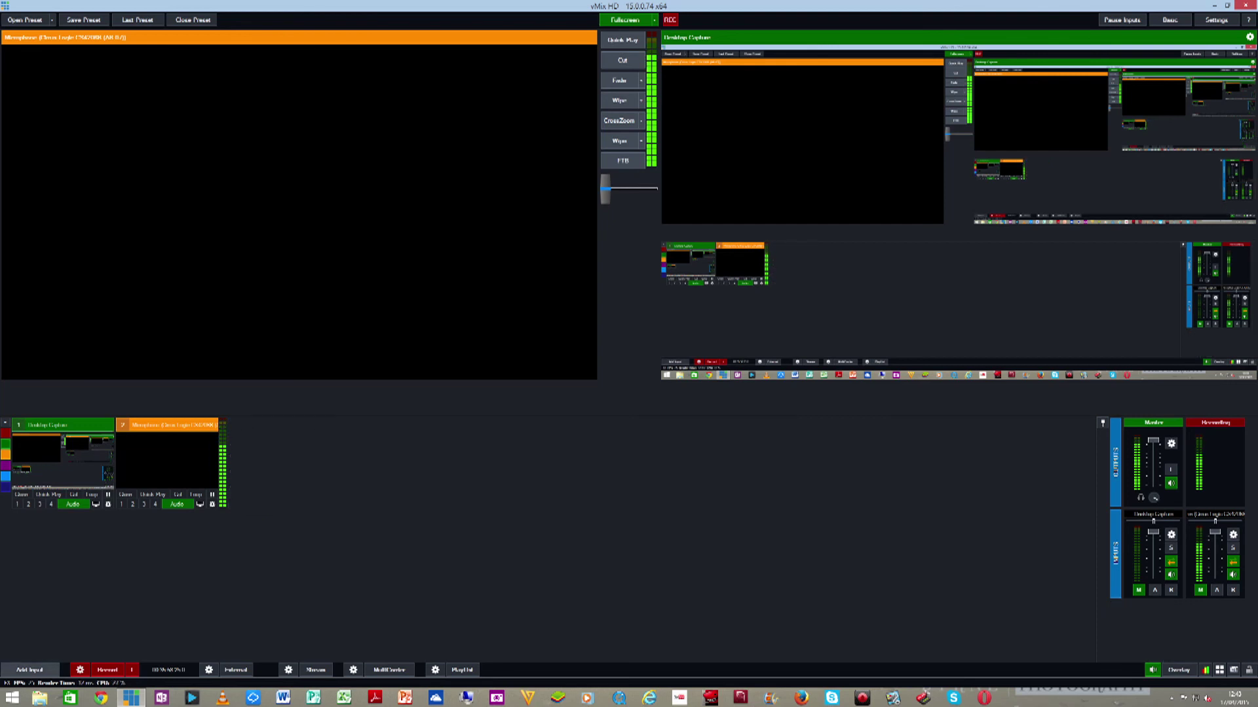
# Step: Browse the Virtual Set input templates, from Blank and the studio sets through the MultiView layouts, without adding one
pyautogui.click(29, 669)
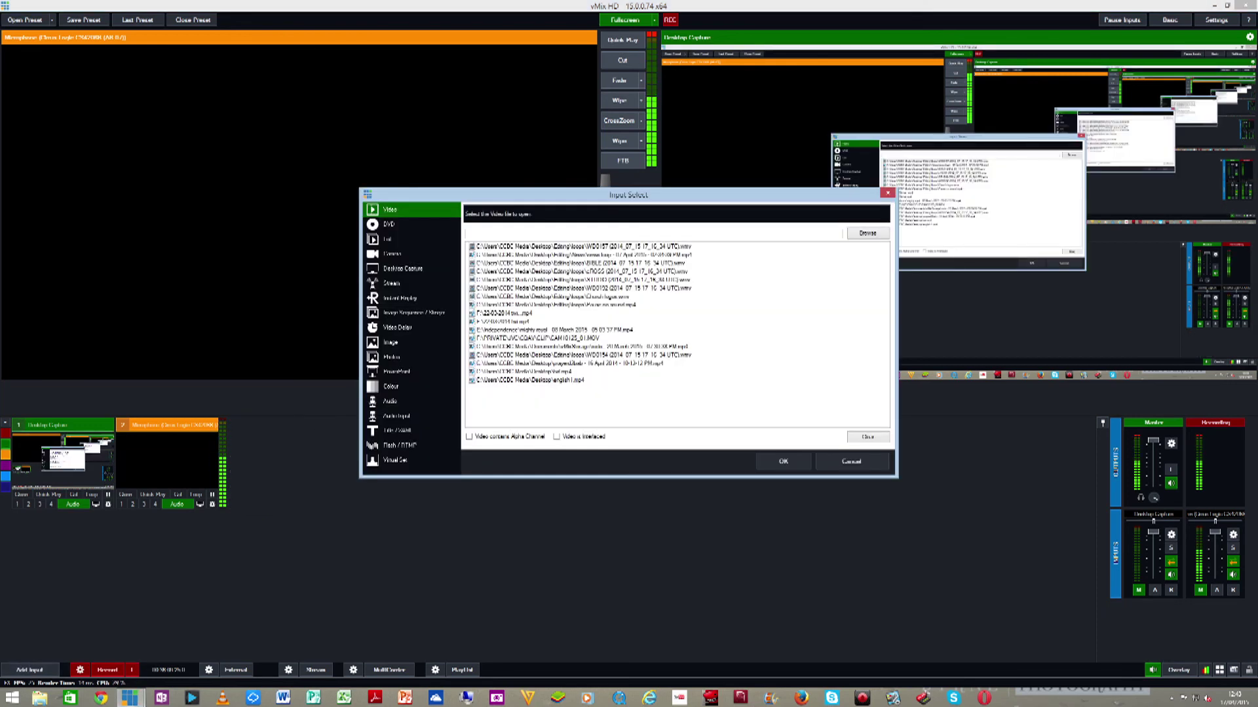
pyautogui.click(395, 460)
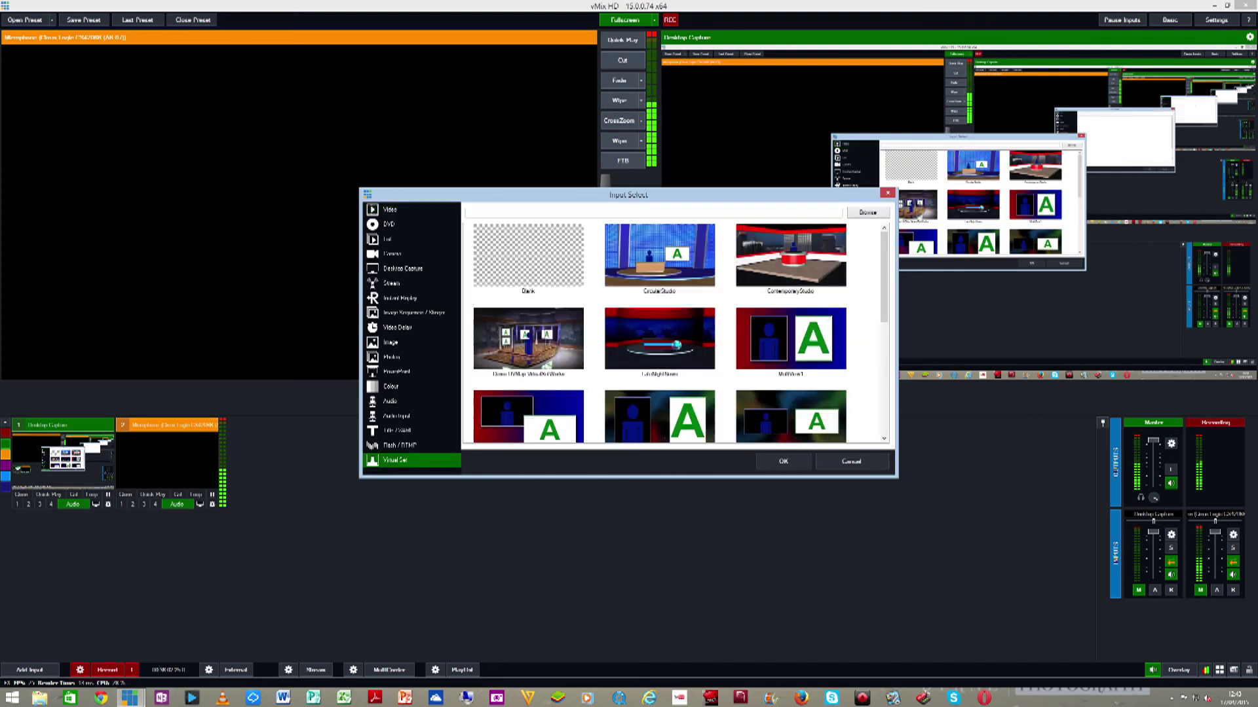
pyautogui.scroll(-8, 675, 333)
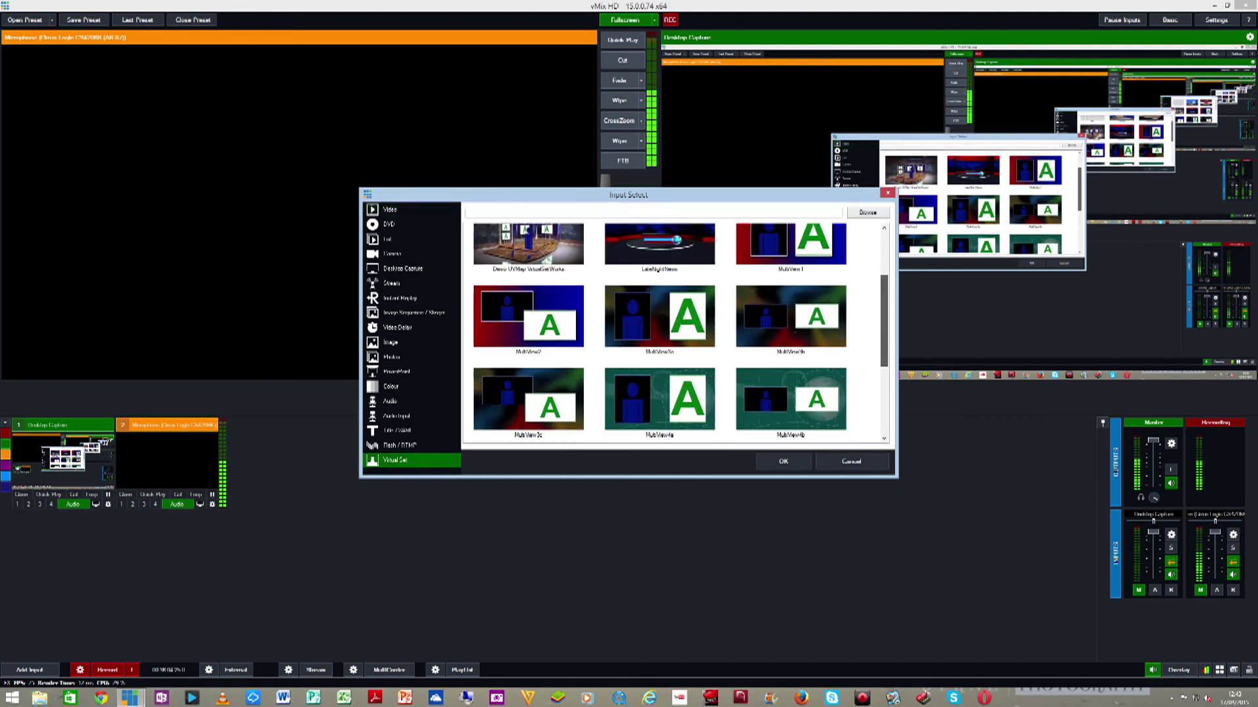
pyautogui.scroll(8, 675, 333)
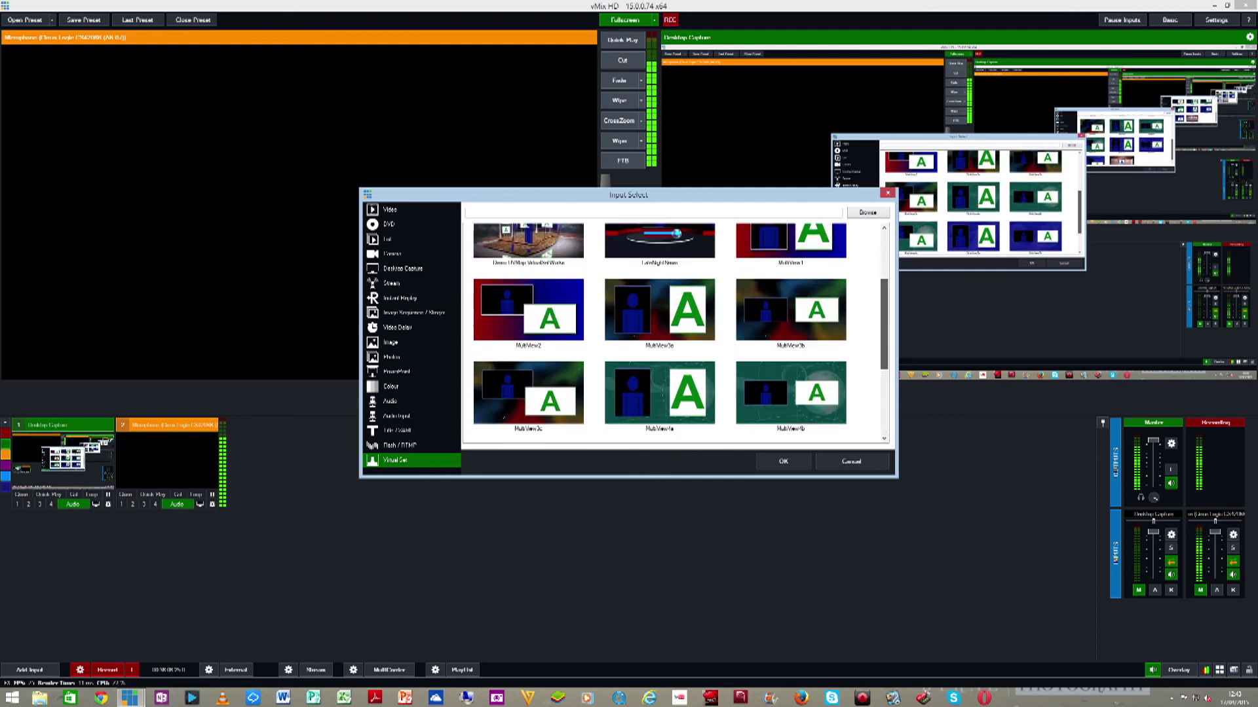
pyautogui.scroll(-8, 675, 333)
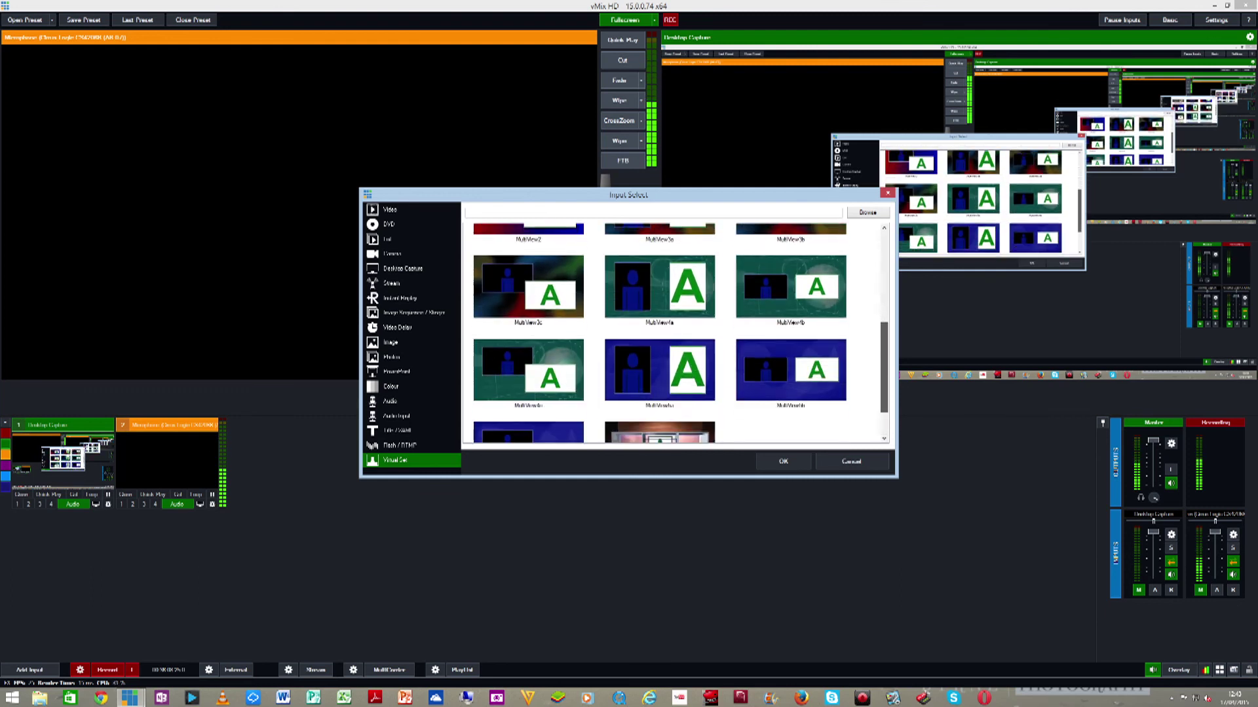
pyautogui.scroll(6, 675, 333)
pyautogui.scroll(2, 675, 333)
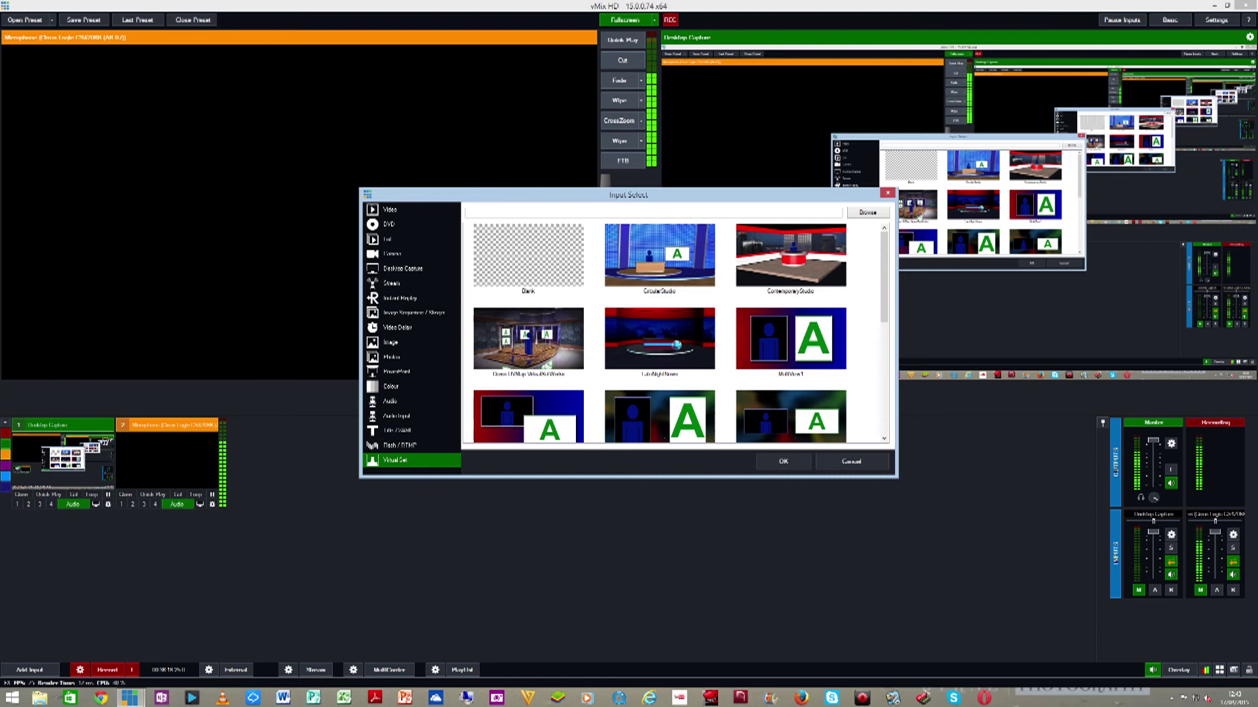
pyautogui.scroll(-8, 675, 333)
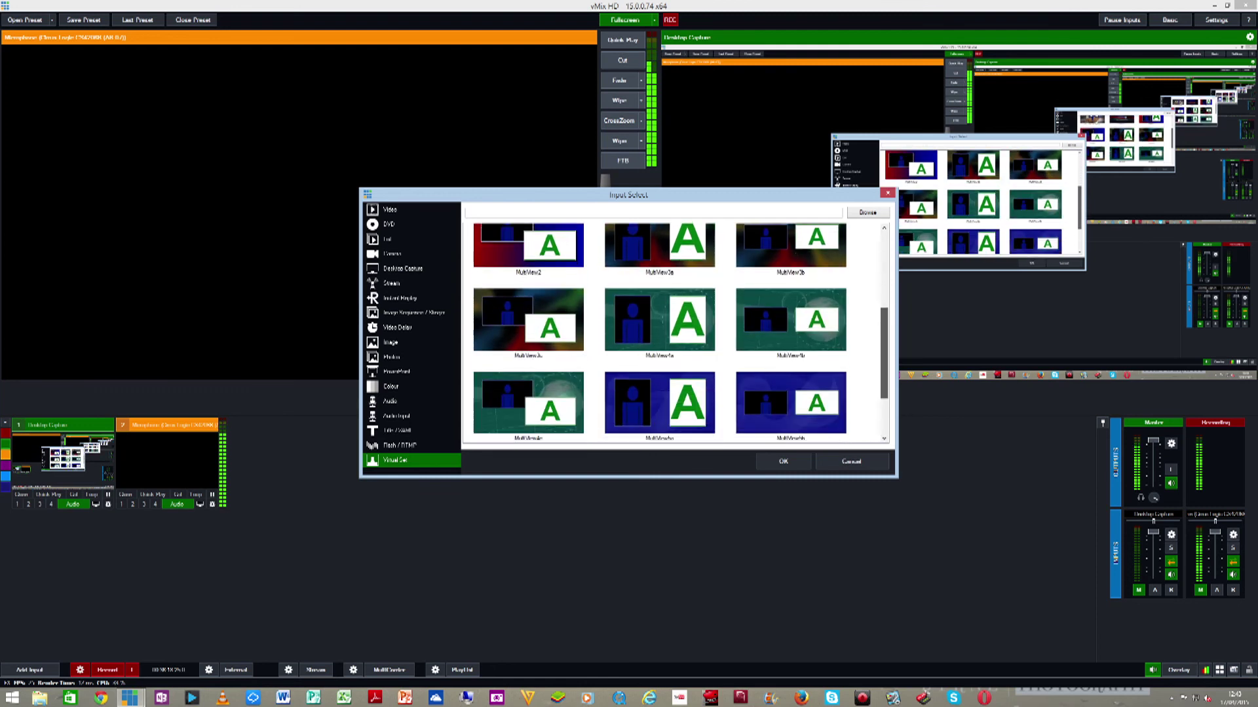
pyautogui.scroll(3, 659, 332)
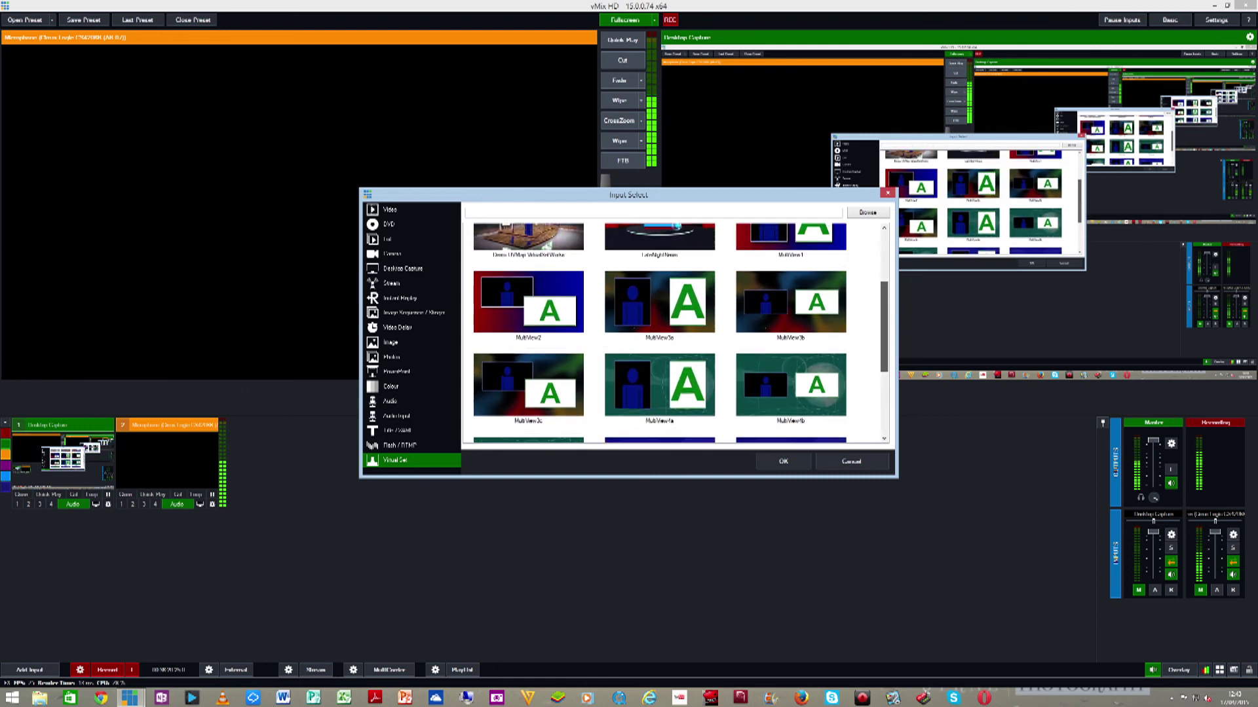
pyautogui.scroll(1, 660, 333)
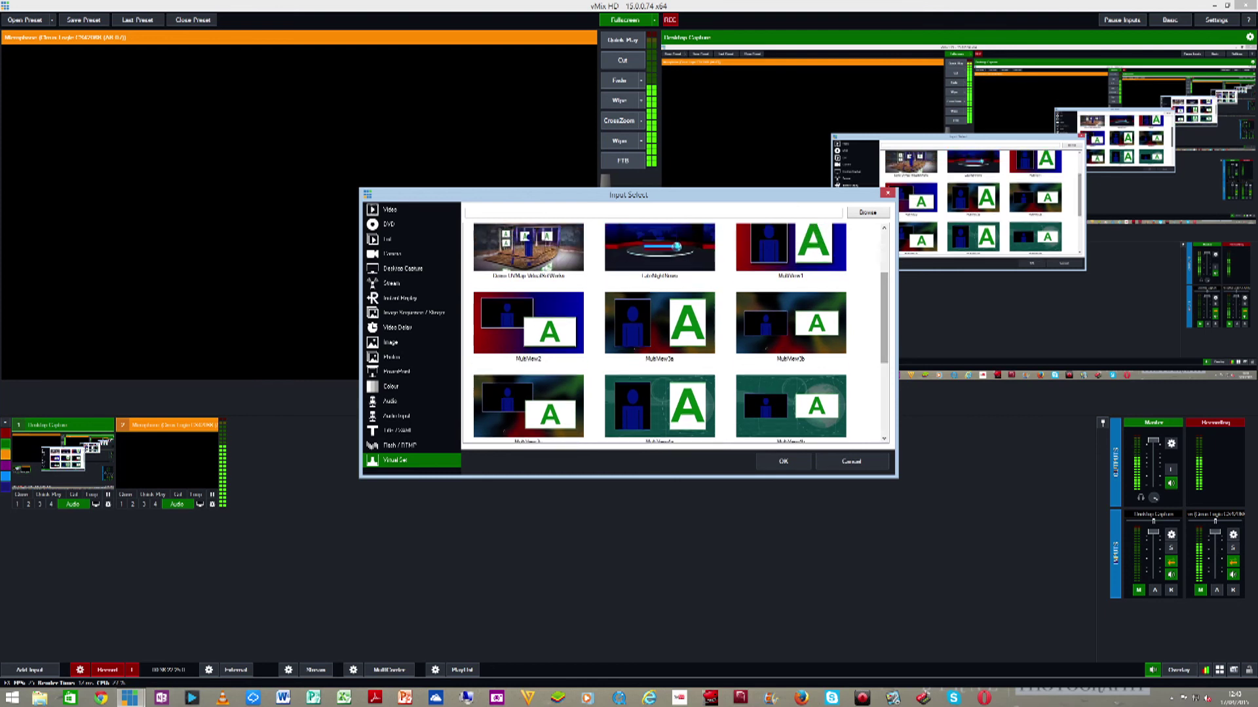
pyautogui.scroll(2, 674, 333)
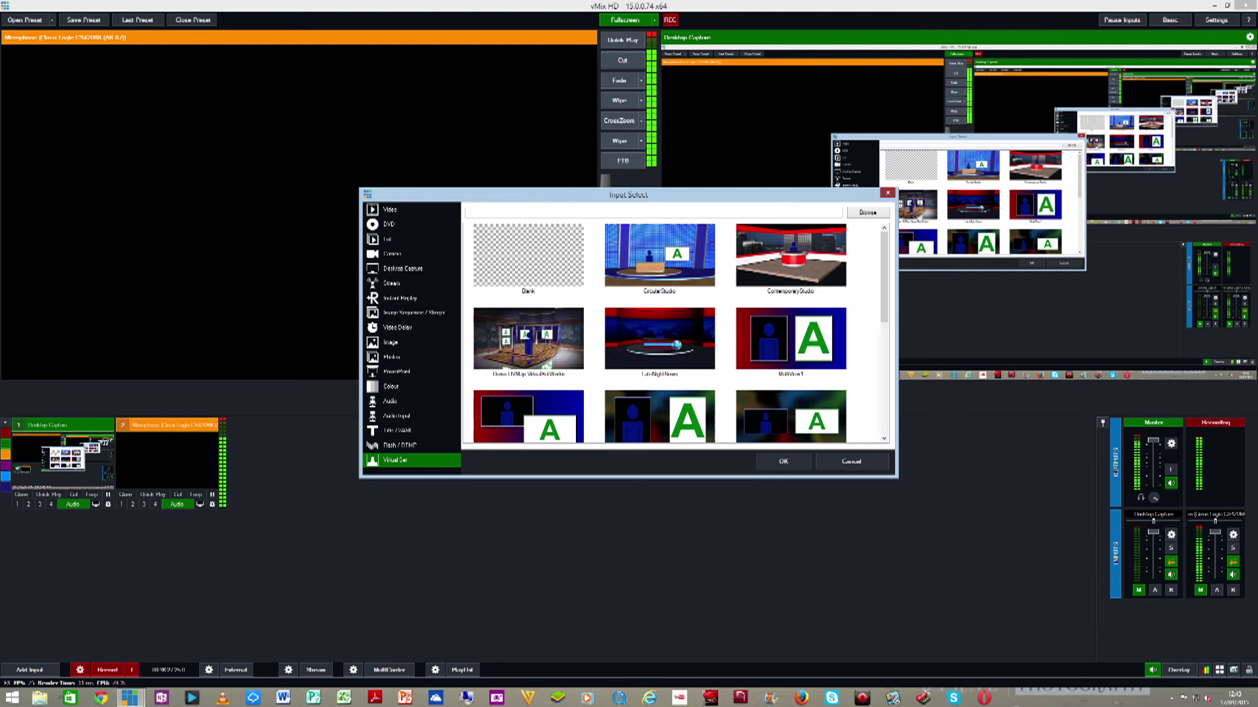
pyautogui.click(888, 193)
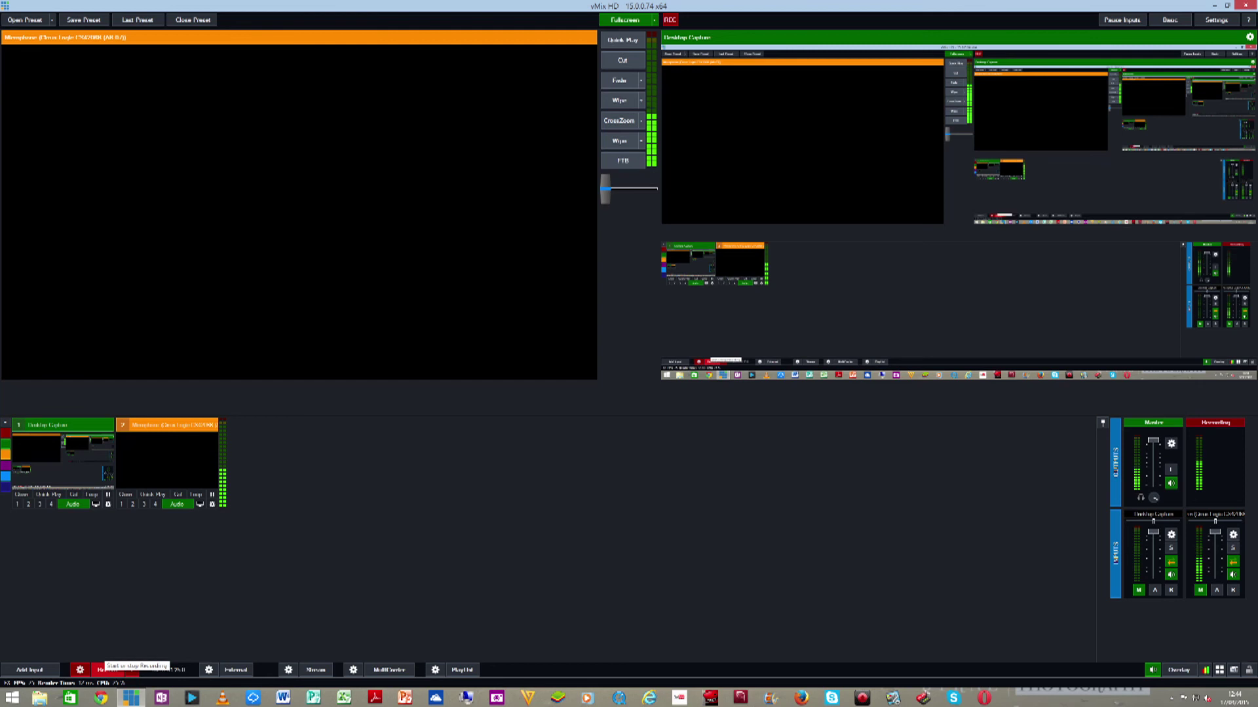
# Step: Stop the running recording
pyautogui.click(98, 669)
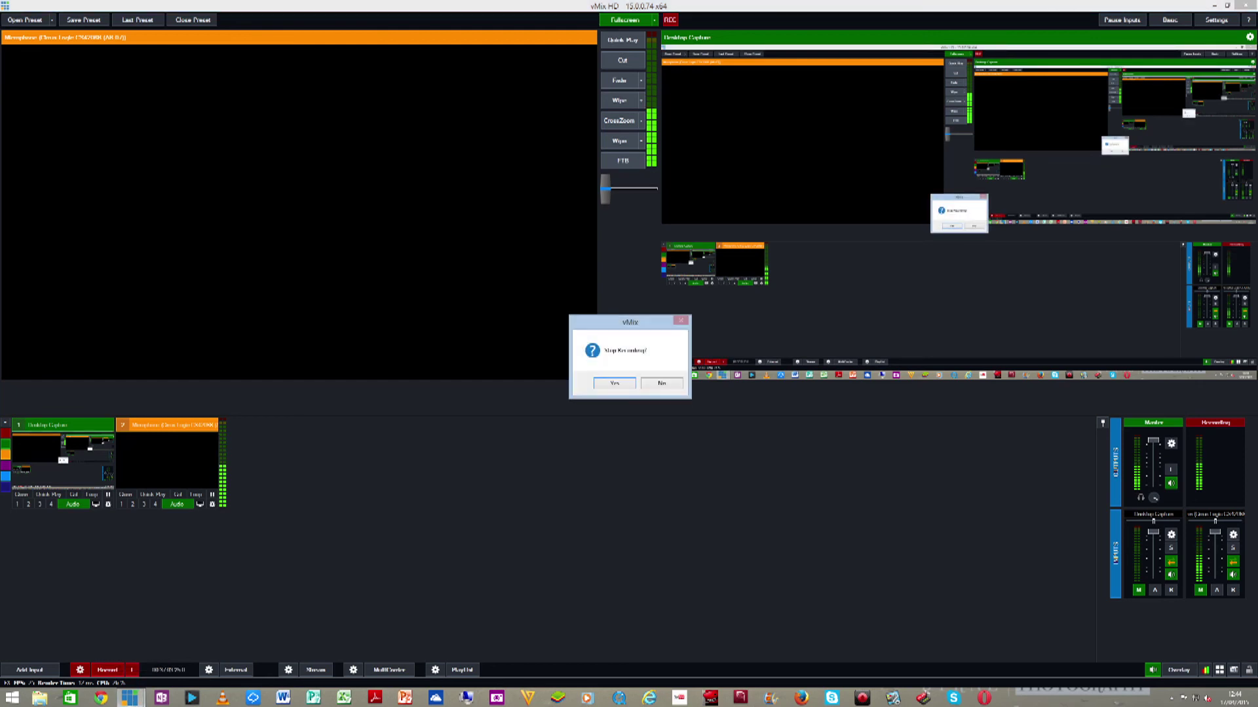